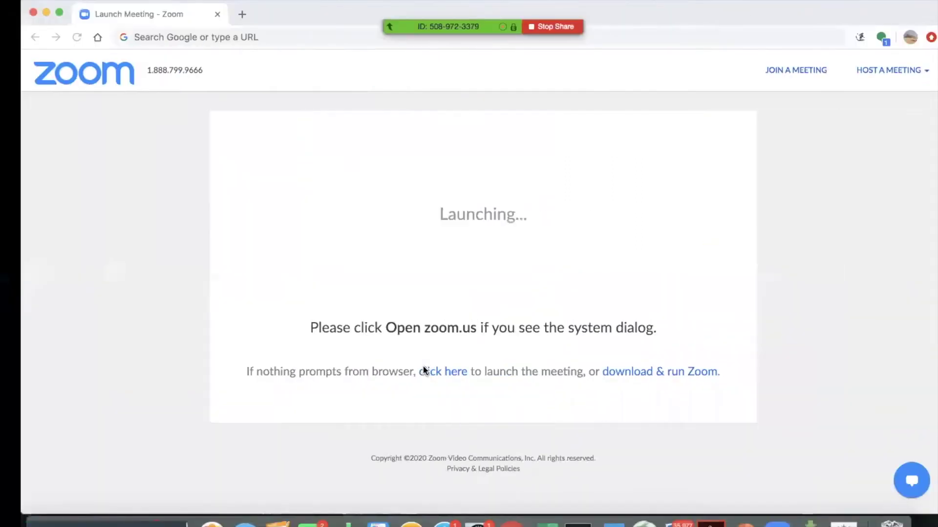
Switch from the Zoom meeting page to the desktop space with Tableau's start page
key(ctrl+Left)
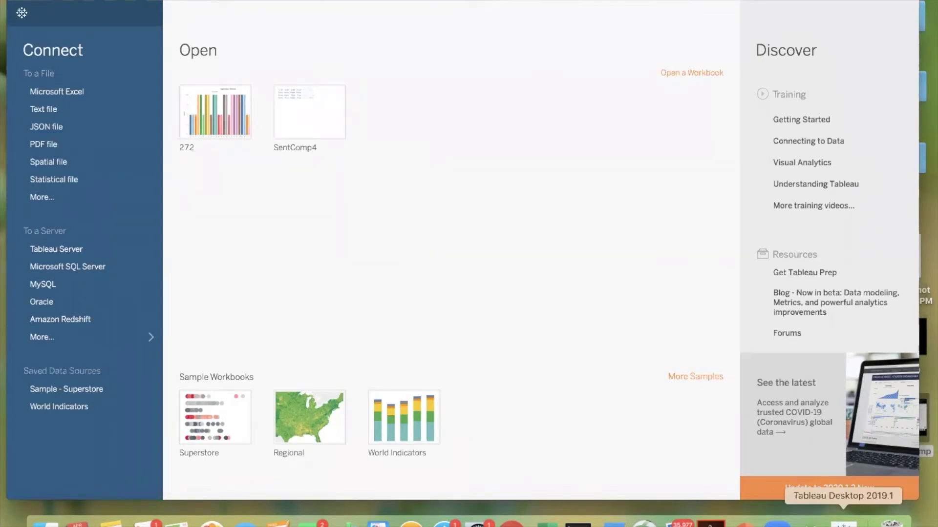
key(super+h)
key(ctrl+Left)
key(ctrl+Left)
Switch back to the Chrome desktop space with the Zoom Launch Meeting tab
key(ctrl+Right)
key(ctrl+Right)
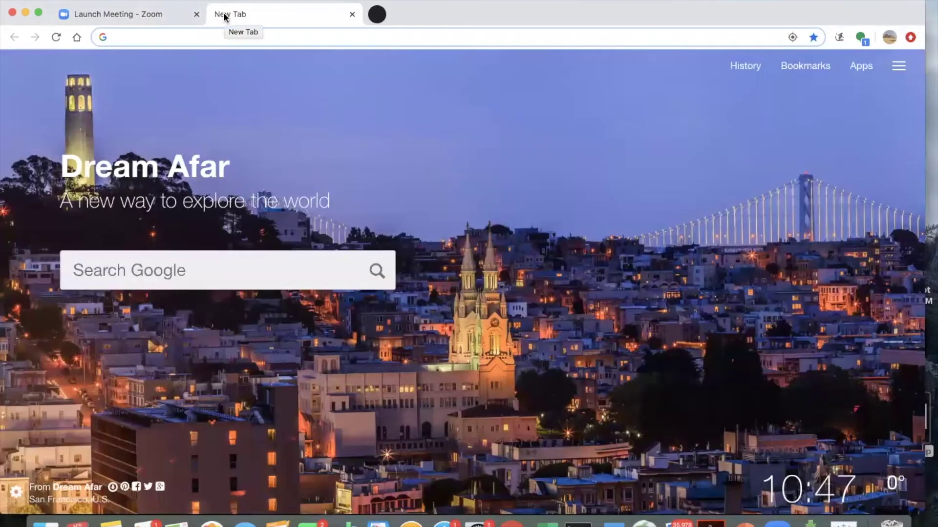
Search for coronavirus case CSV data and open the Our World in Data page
text(sc)
key(BackSpace)
key(BackSpace)
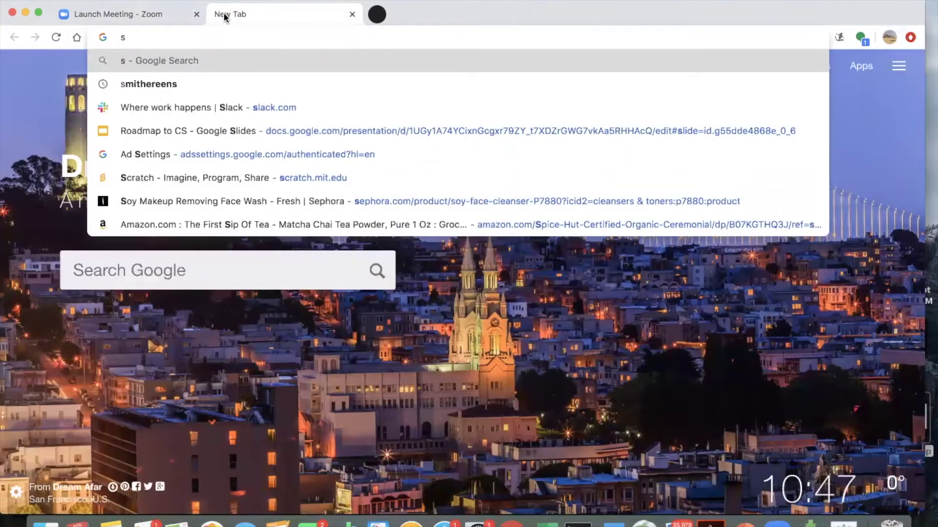
key(BackSpace)
text(csv)
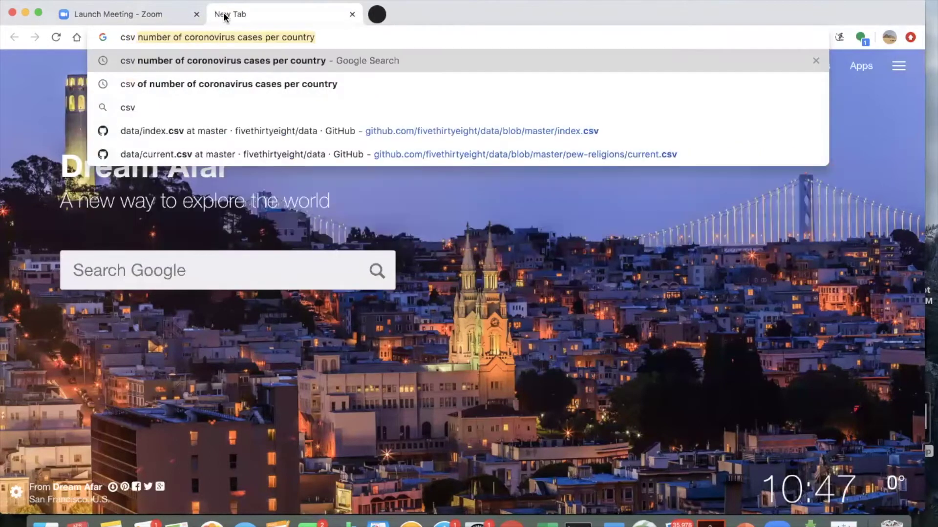
click(201, 63)
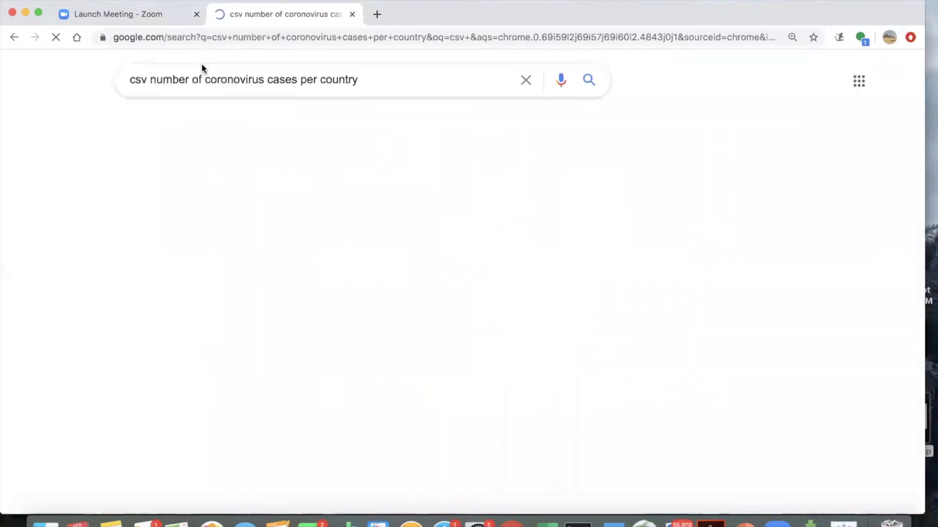
scroll(144, 316, down, 5)
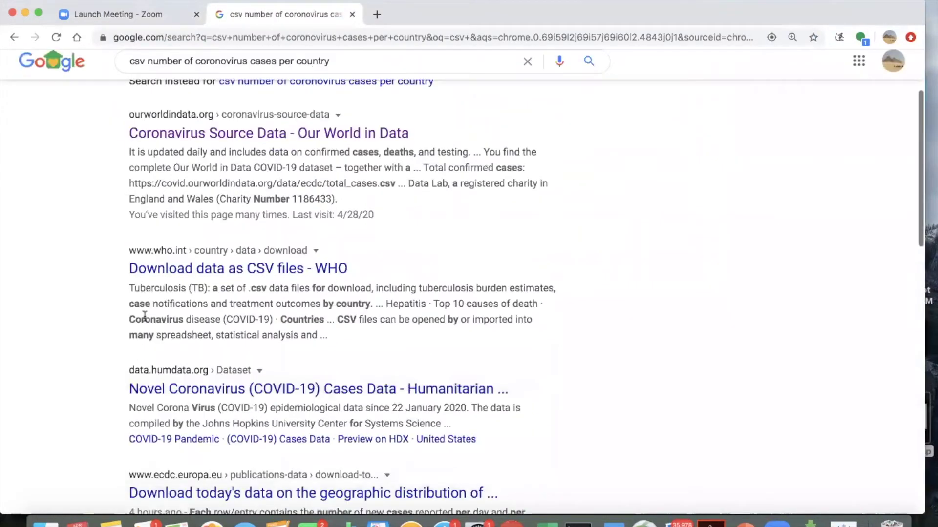
scroll(110, 406, down, 5)
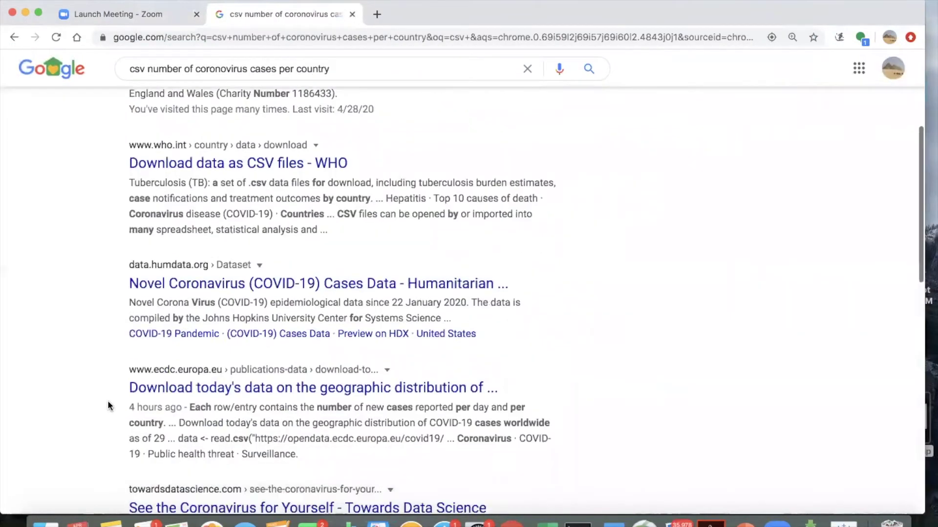
scroll(109, 405, up, 10)
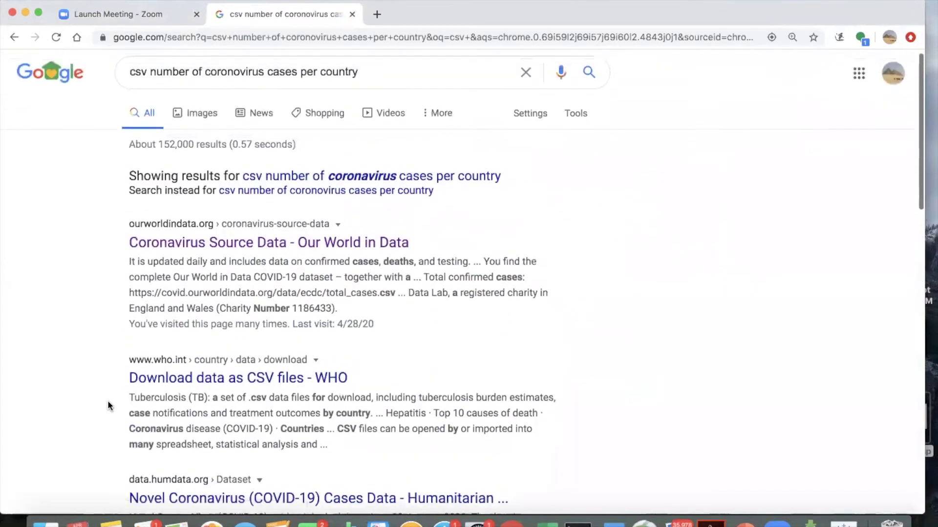
click(162, 244)
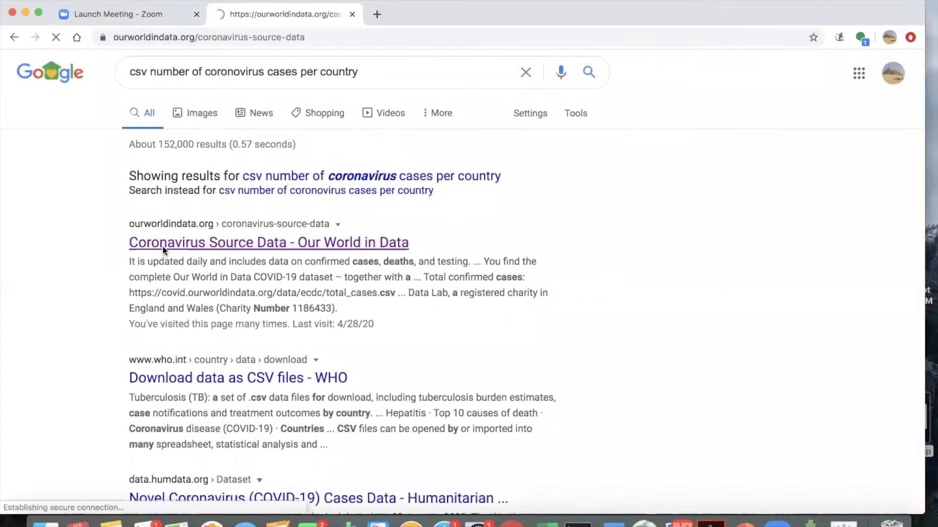
Download the complete COVID-19 dataset CSV and move it to the desktop, replacing the older copy
scroll(376, 415, down, 4)
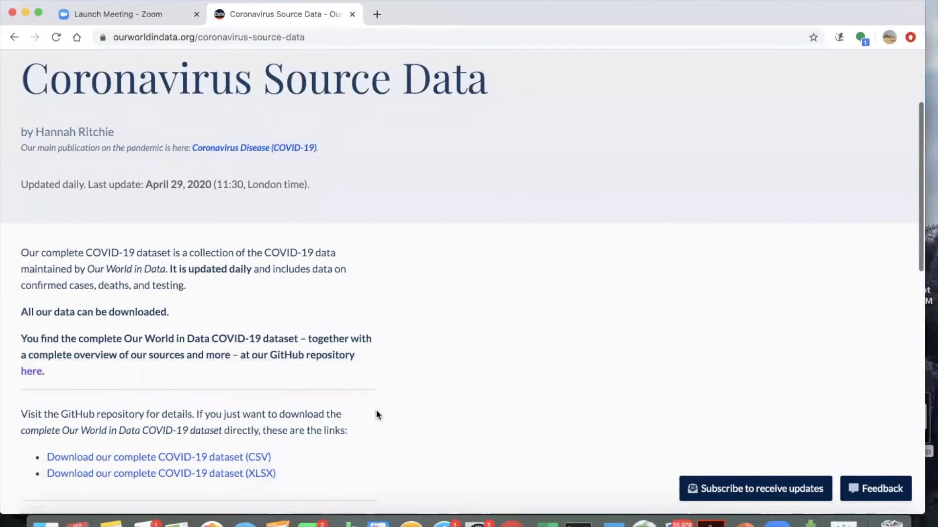
scroll(376, 415, down, 2)
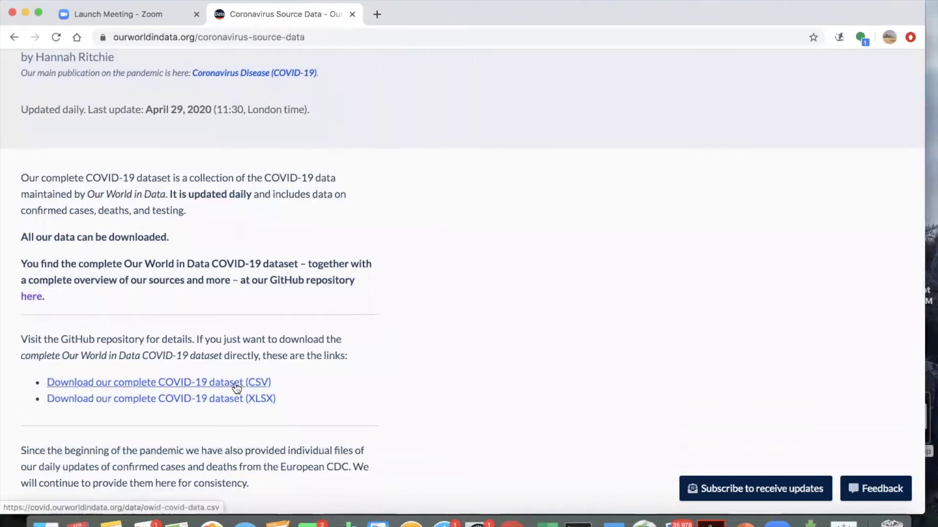
drag(240, 280, 239, 294)
click(236, 284)
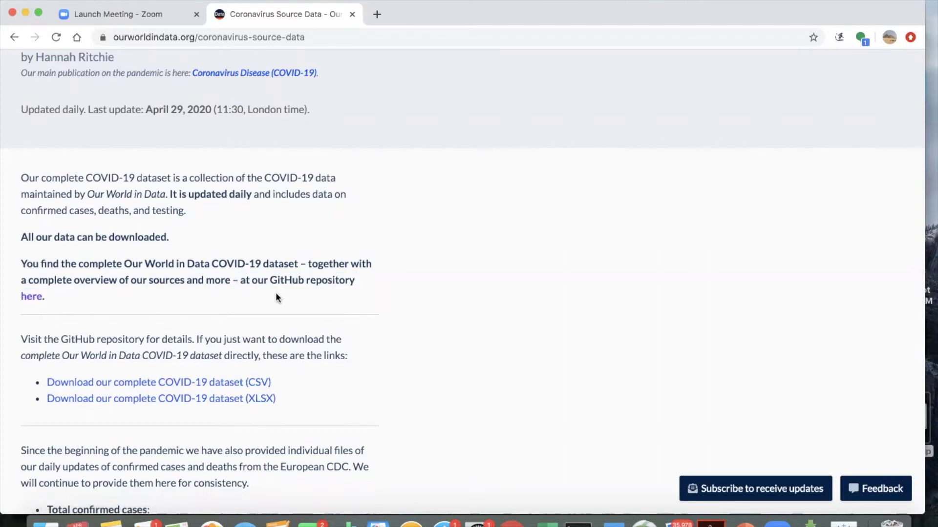
scroll(276, 296, down, 3)
click(232, 254)
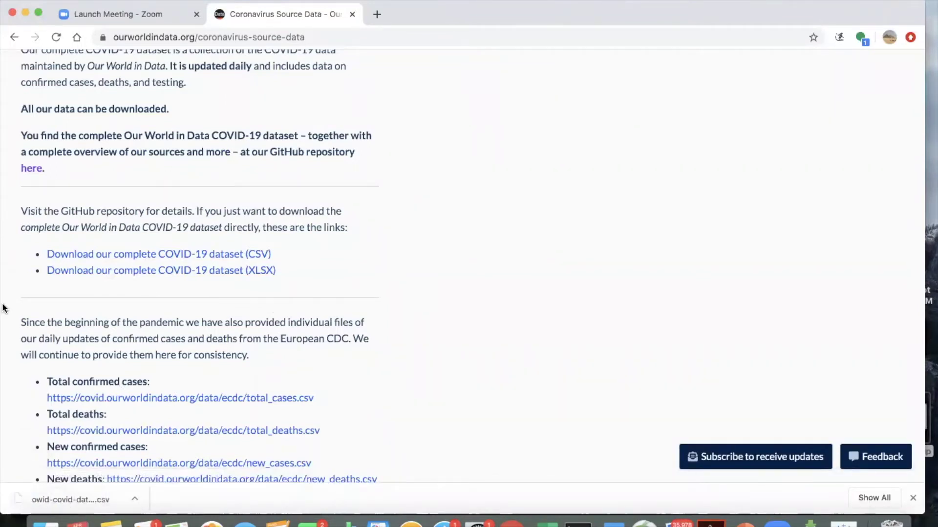
drag(7, 306, 111, 313)
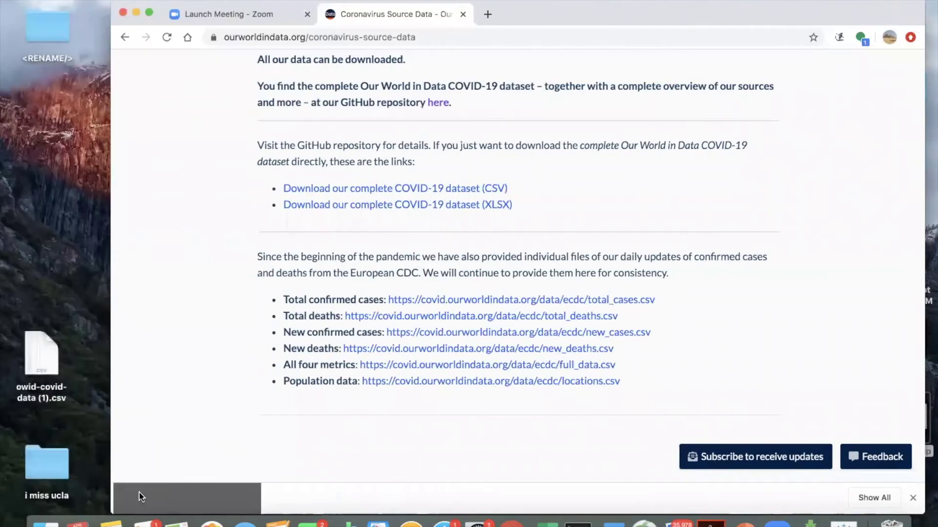
drag(66, 266, 52, 245)
click(543, 163)
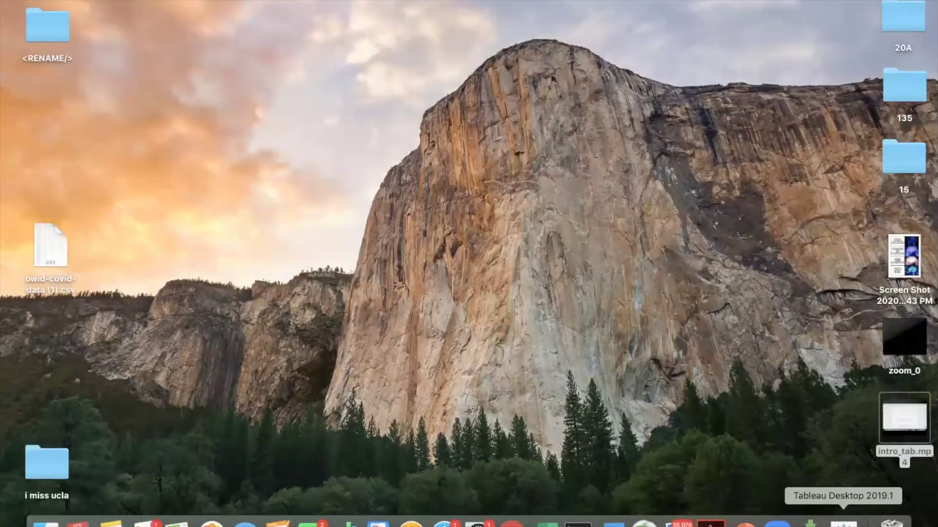
Connect Tableau to the owid-covid-data (1).csv text file as a data source
click(843, 524)
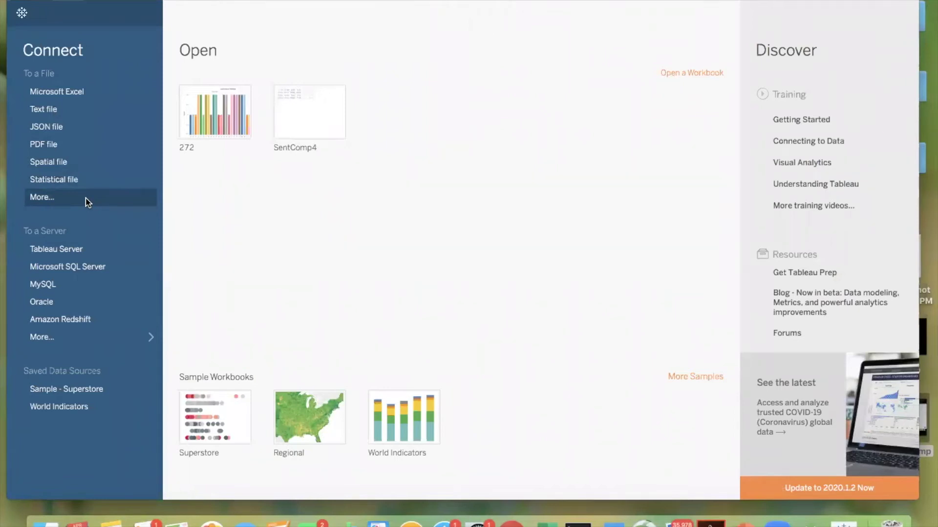
click(95, 109)
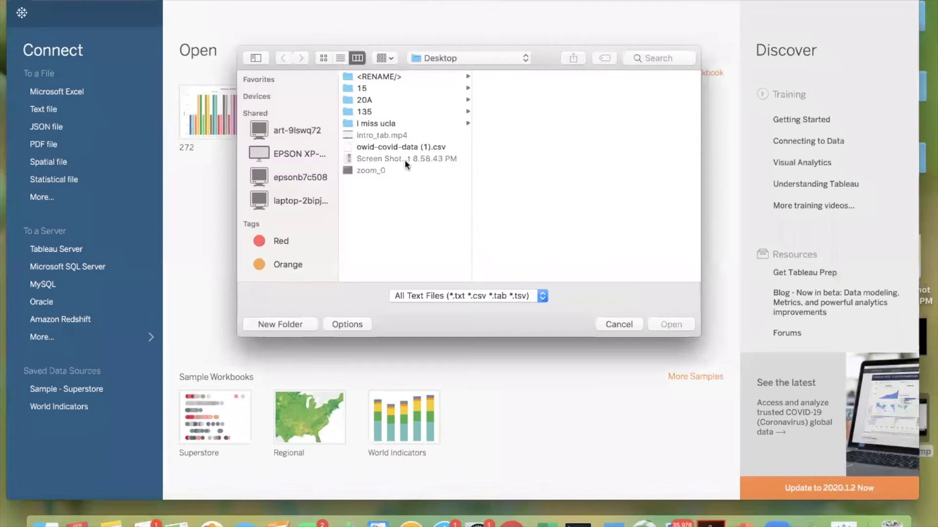
click(402, 146)
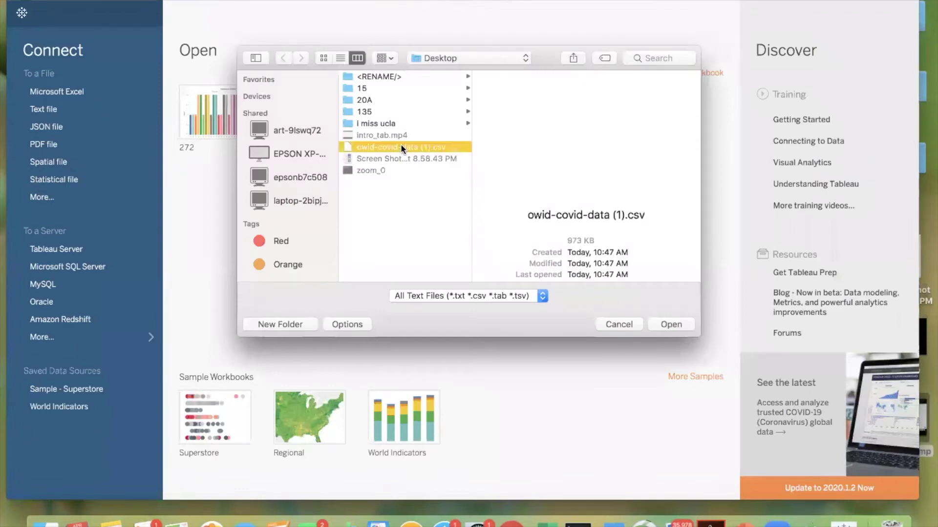
click(671, 324)
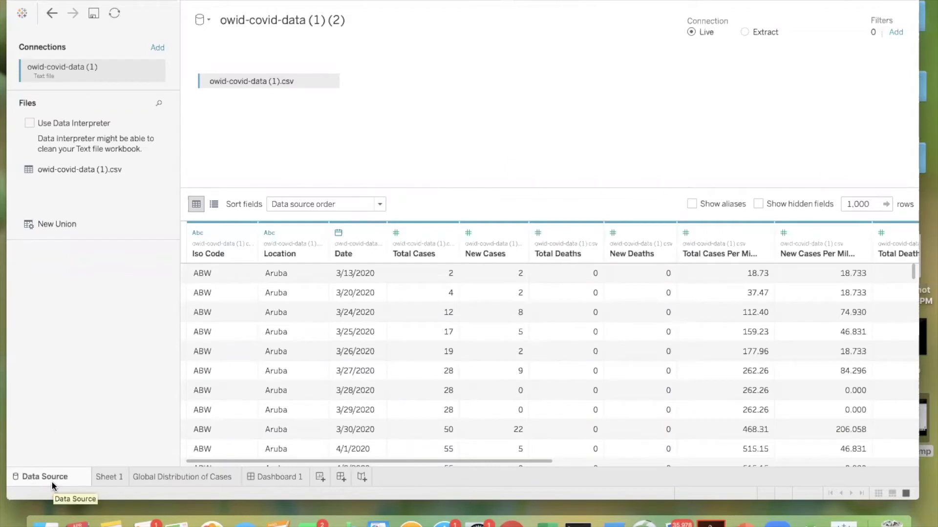
scroll(337, 405, right, 10)
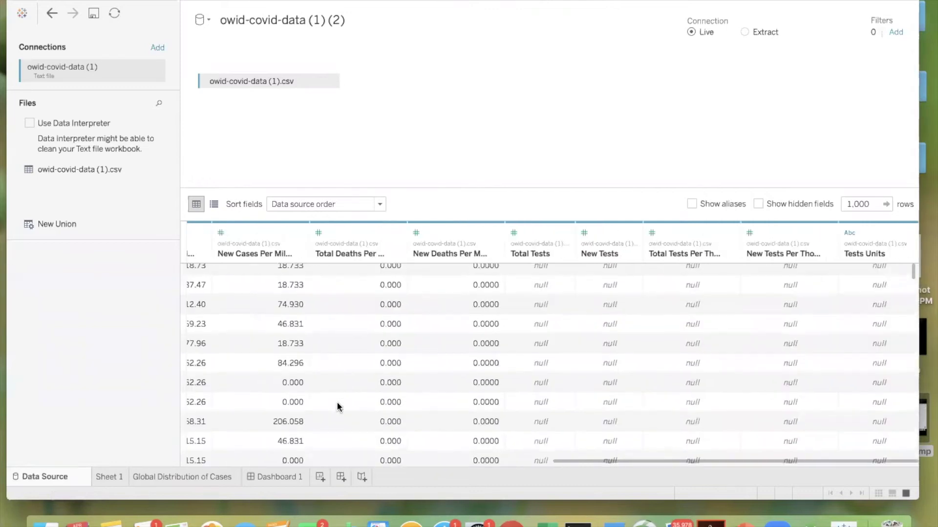
scroll(338, 407, left, 10)
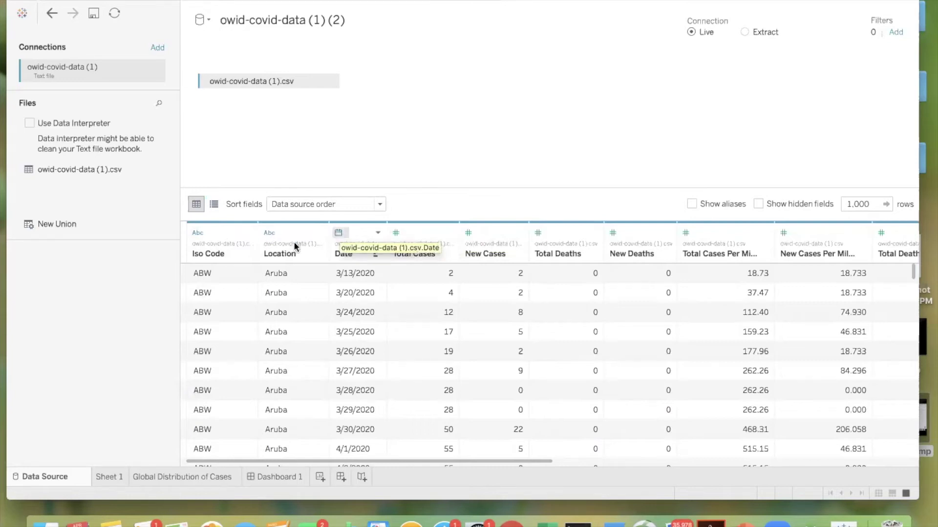
click(195, 234)
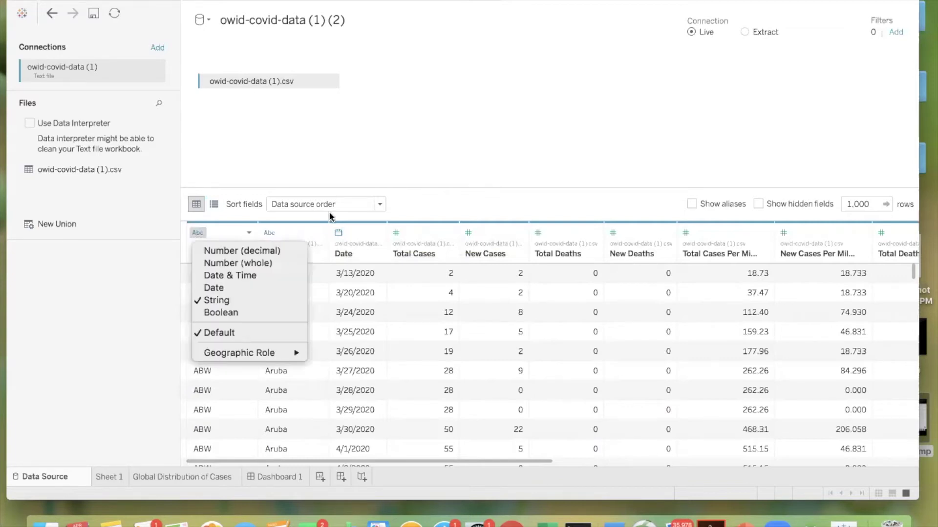
click(340, 235)
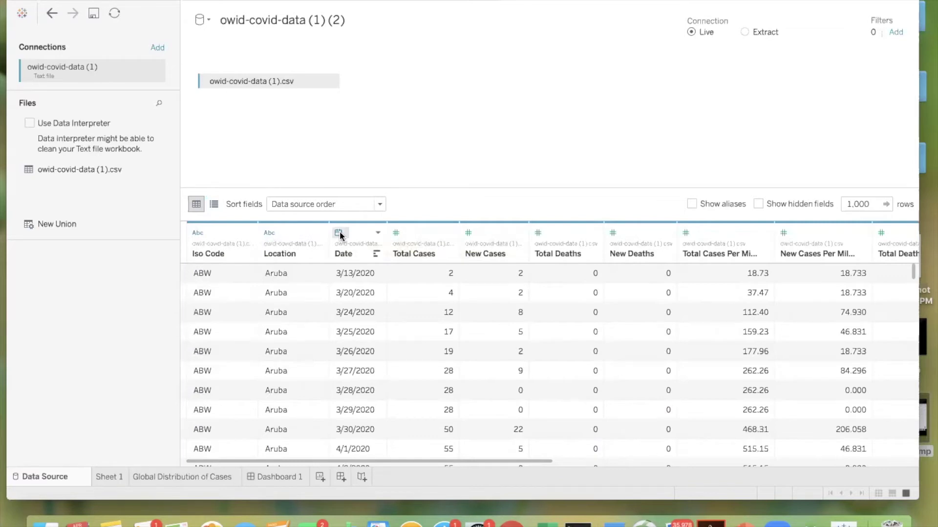
click(338, 231)
click(446, 248)
Add blank Sheet 3, hide its Pages and Filters cards, and show the chart-type suggestions
click(320, 478)
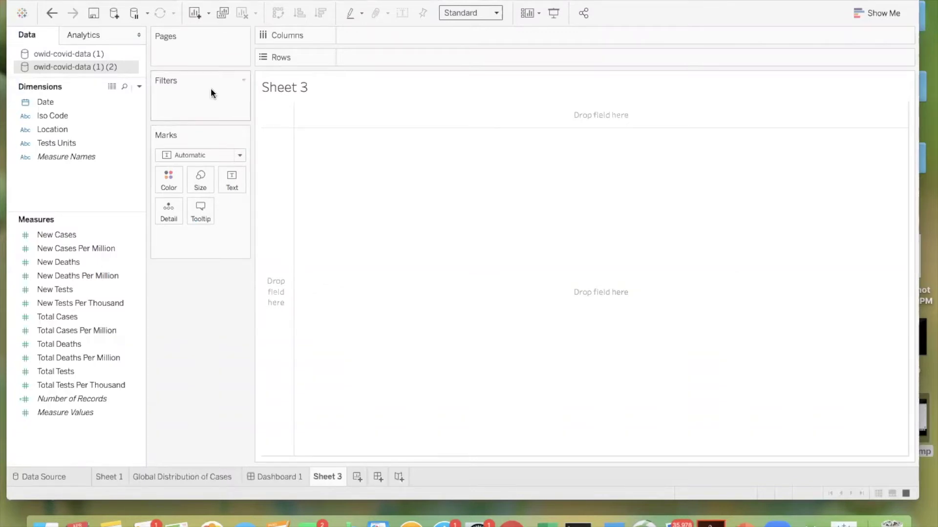
click(240, 34)
click(235, 46)
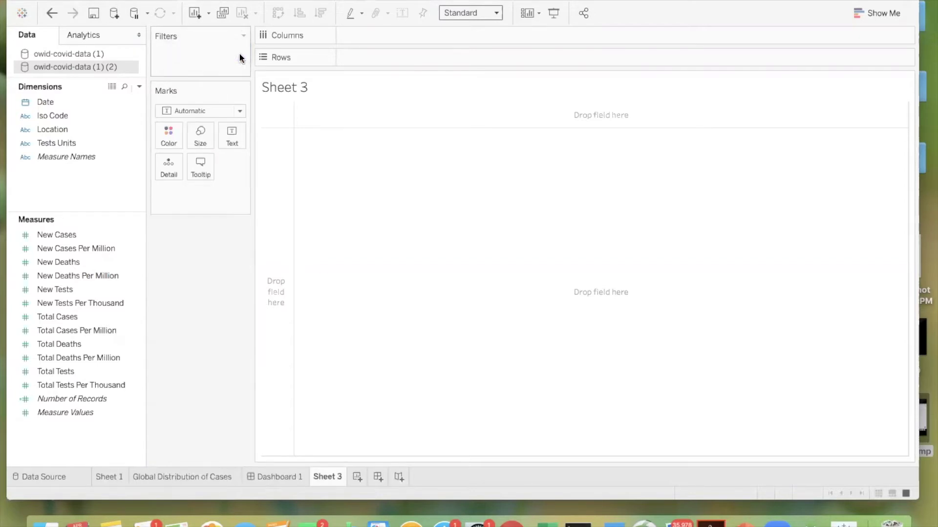
click(242, 35)
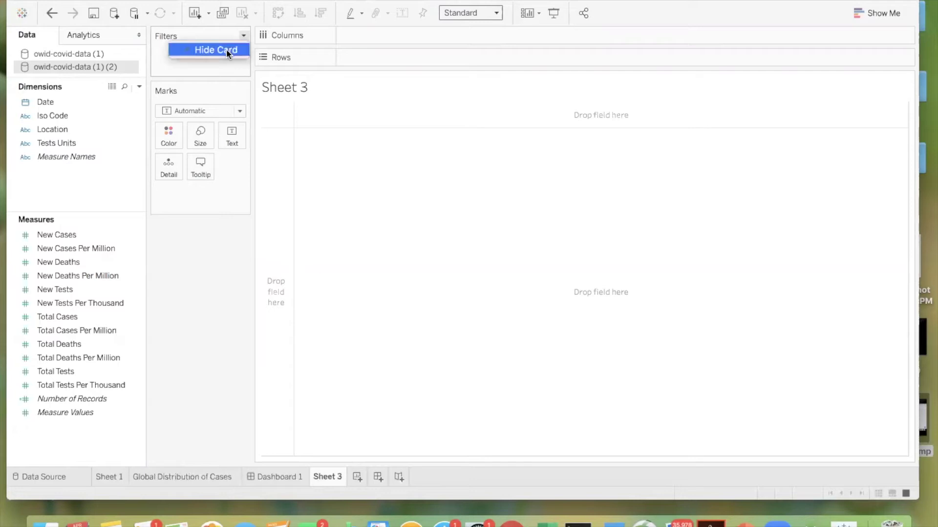
click(227, 49)
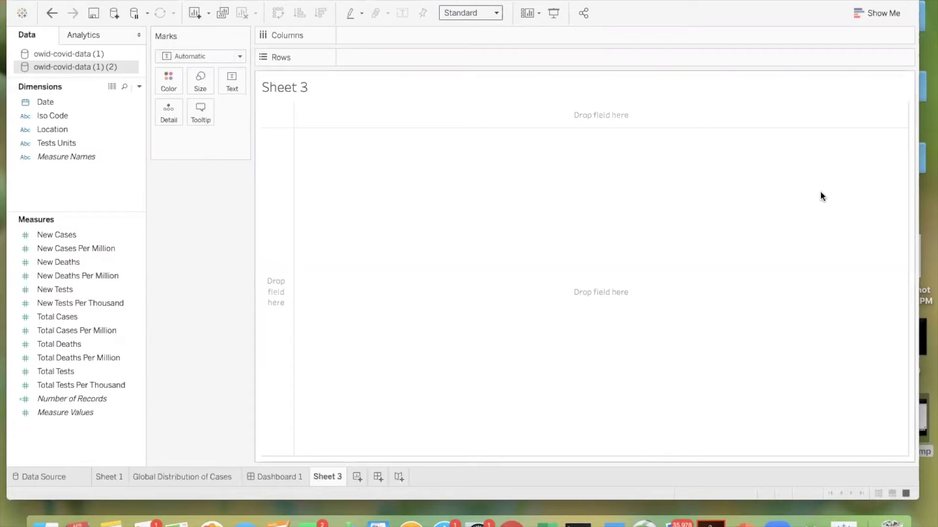
click(867, 14)
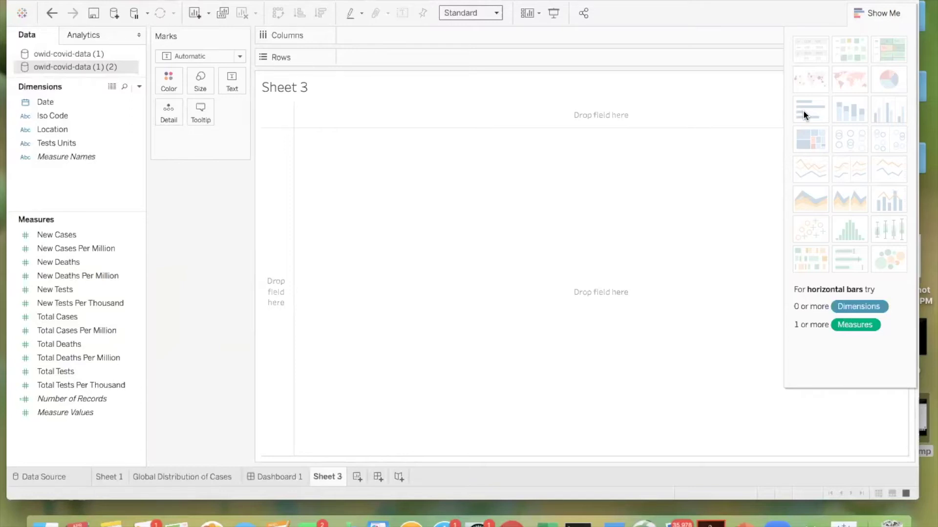
Plot SUM(Total Deaths) by Location as a bar chart and hide the Show Me panel
drag(102, 130, 417, 39)
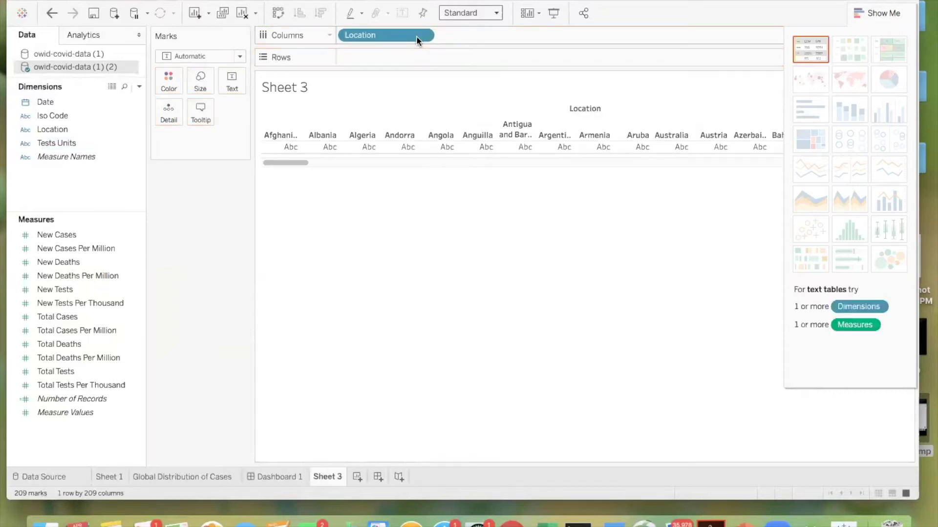
click(70, 263)
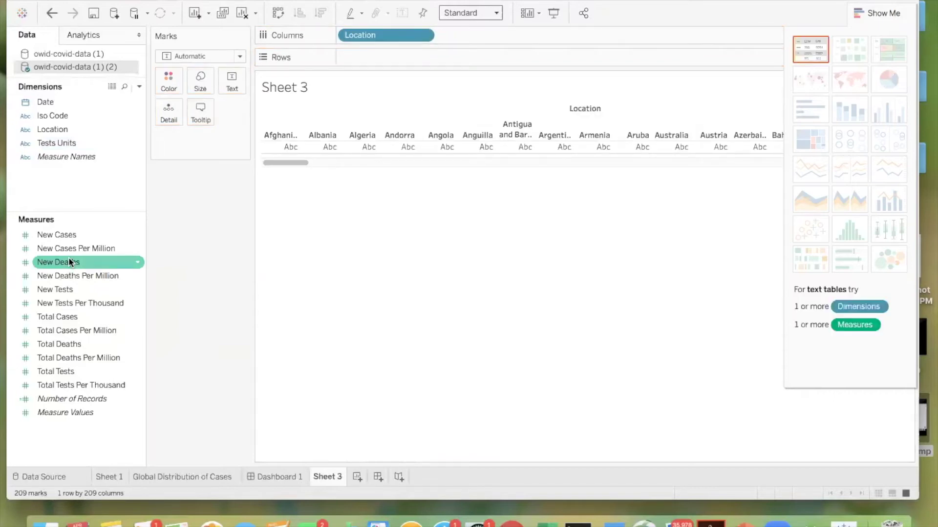
drag(66, 344, 379, 58)
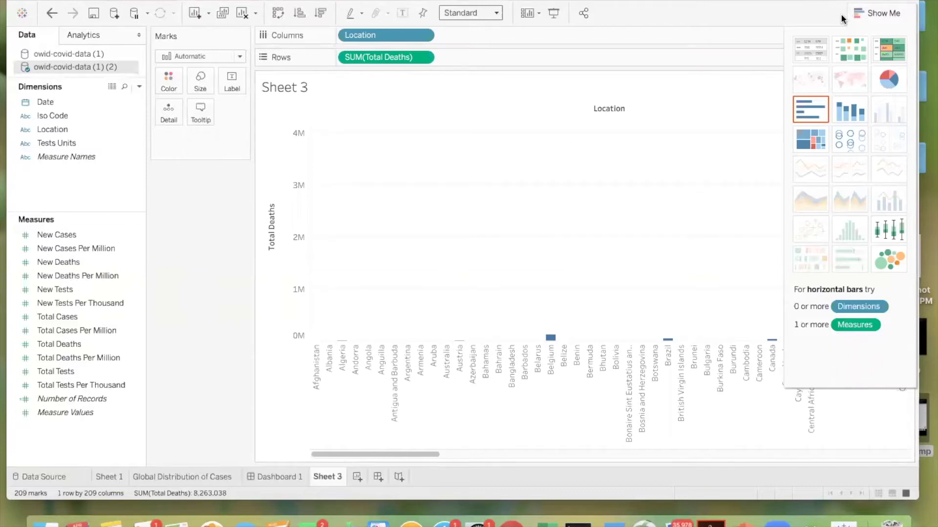
click(858, 13)
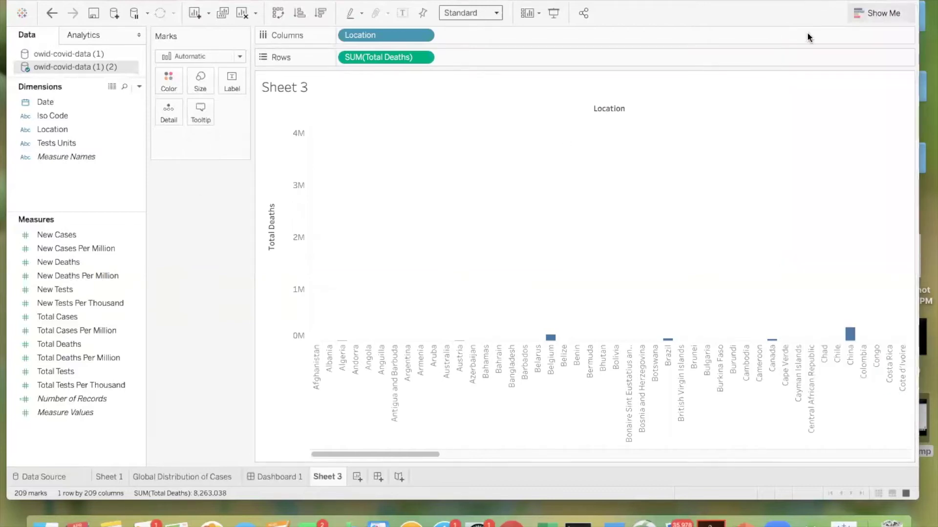
Replace Sheet 3's <Sheet Name> title placeholder with 'Vis 1'
double_click(294, 92)
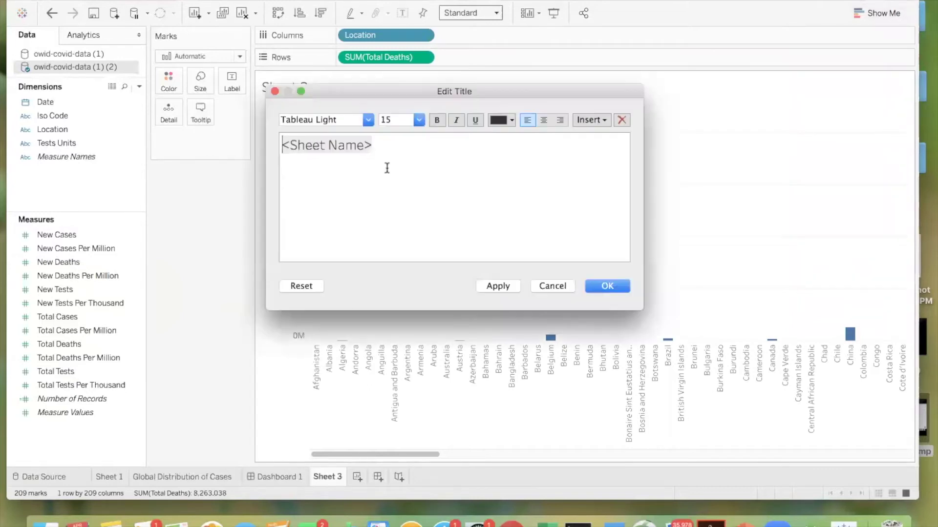
drag(371, 148, 323, 147)
click(397, 151)
click(383, 148)
drag(384, 148, 272, 151)
key(BackSpace)
text(Vis)
key(BackSpace)
key(BackSpace)
text(is 1)
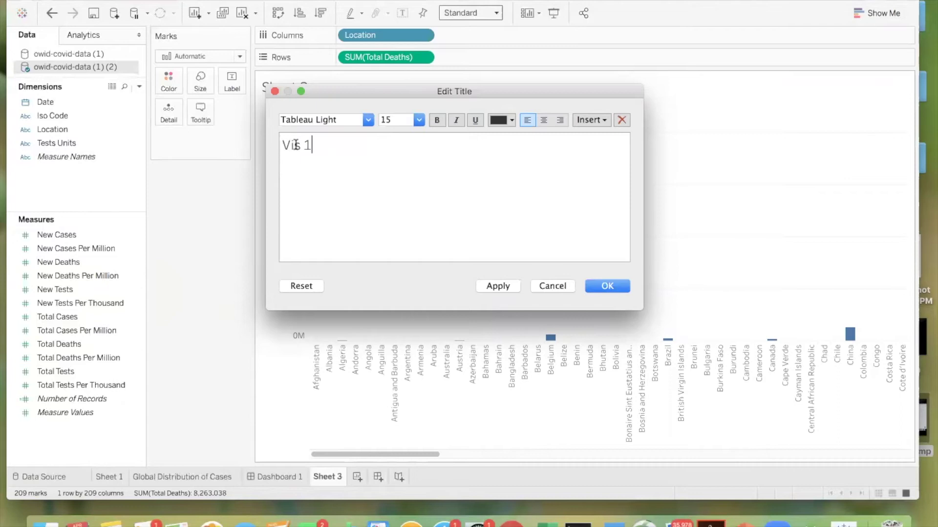
click(591, 287)
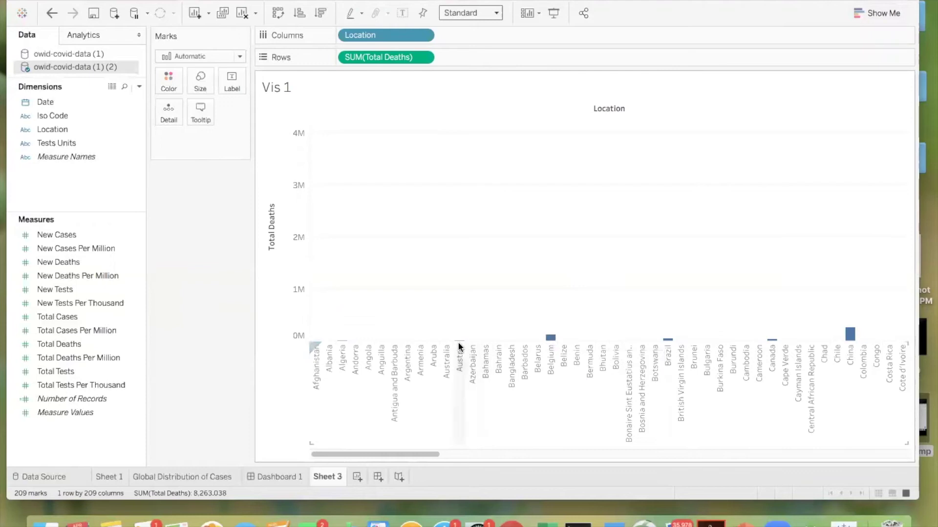
scroll(470, 339, right, 5)
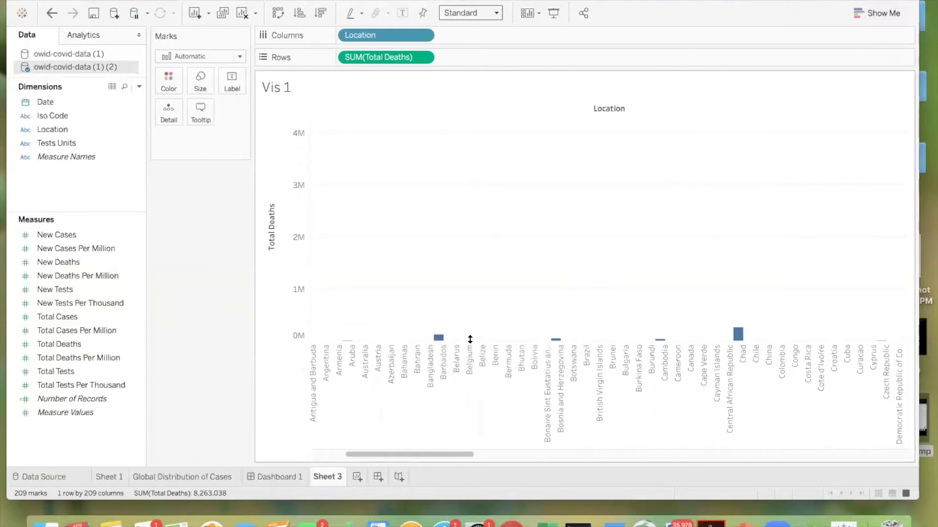
scroll(470, 339, right, 15)
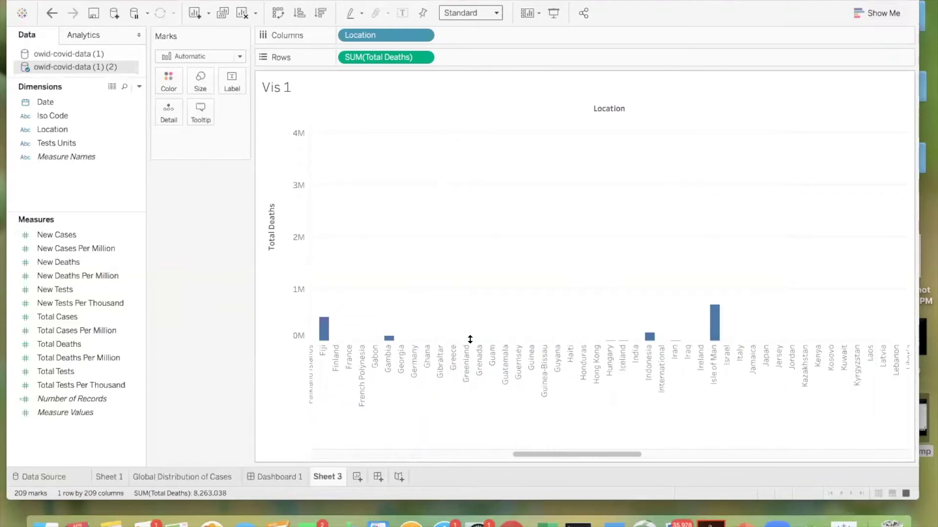
scroll(470, 339, right, 9)
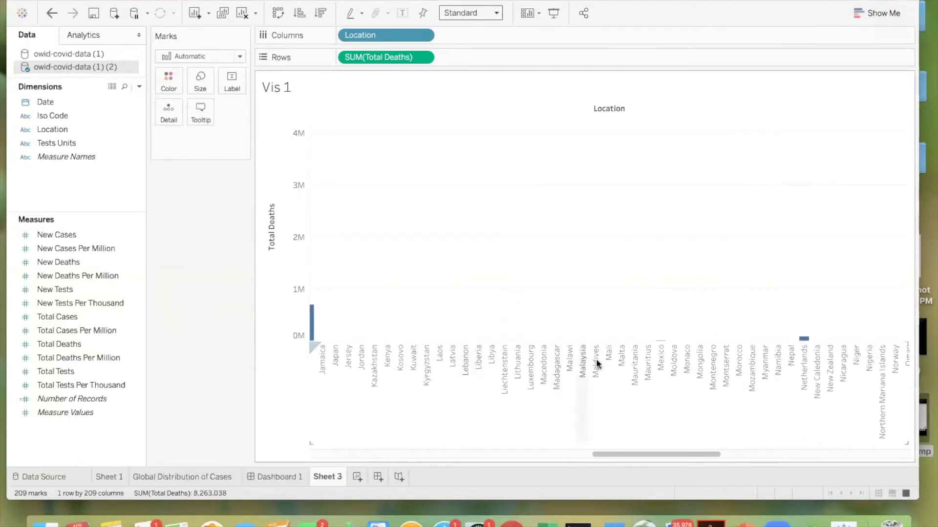
scroll(588, 377, right, 5)
scroll(564, 390, right, 5)
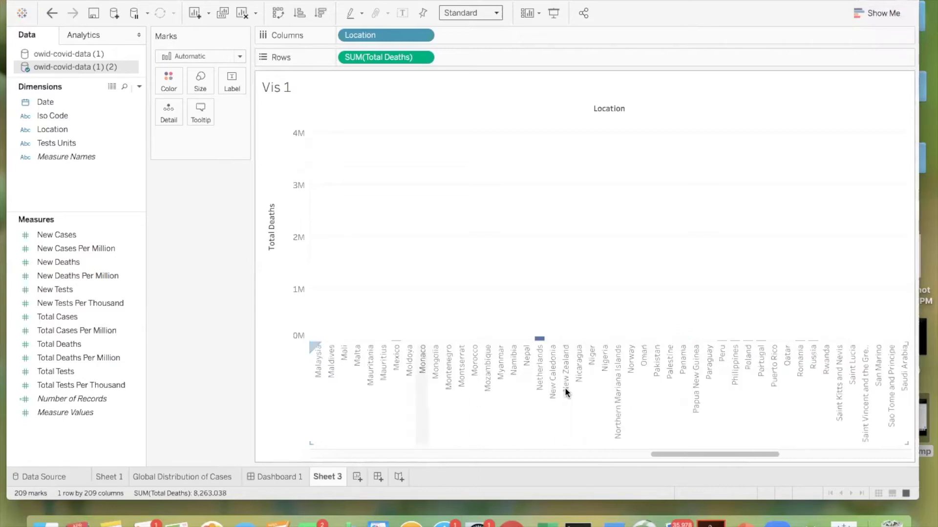
scroll(567, 392, right, 3)
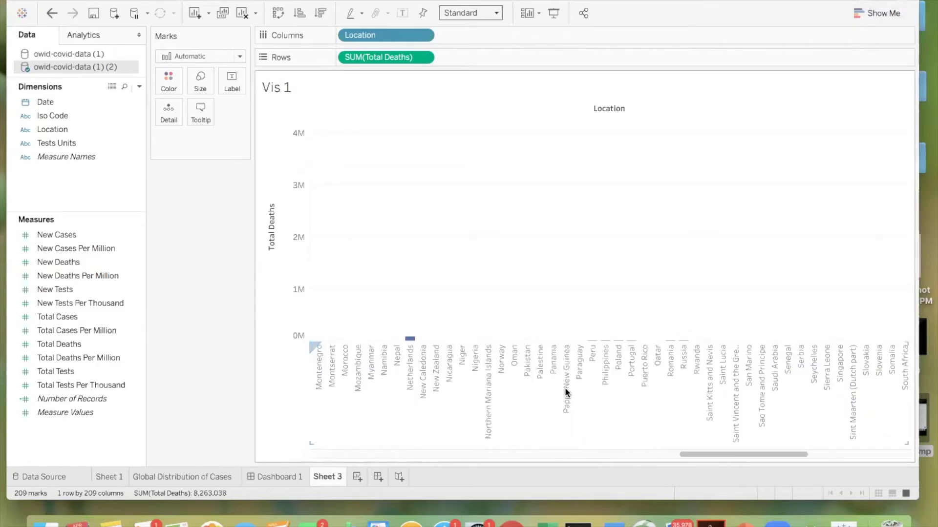
scroll(565, 391, left, 6)
scroll(565, 391, left, 5)
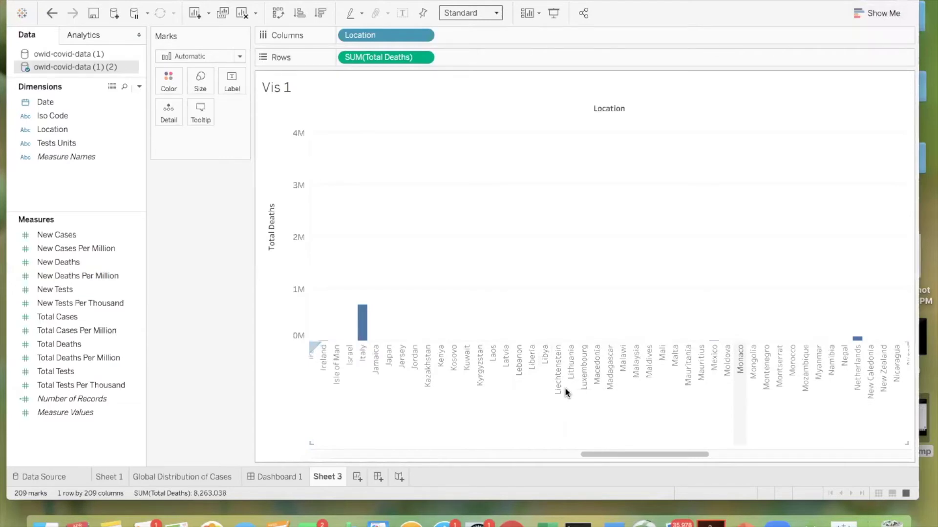
scroll(469, 349, left, 5)
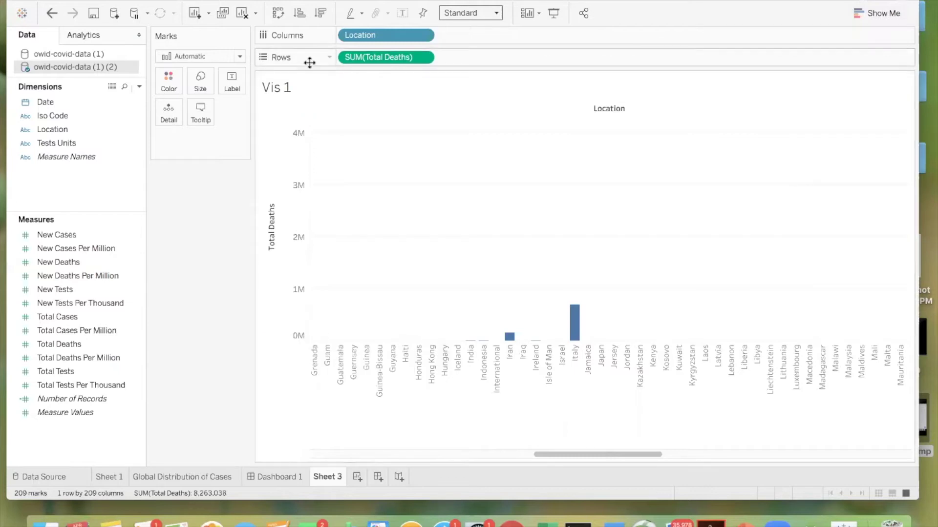
Set the Total Deaths axis to a fixed range from 0 to 350,825
click(294, 161)
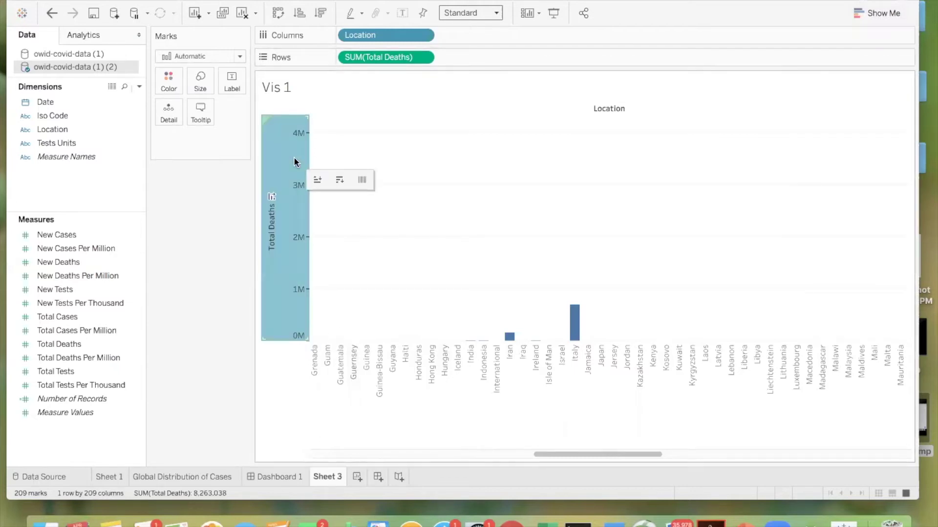
right_click(295, 161)
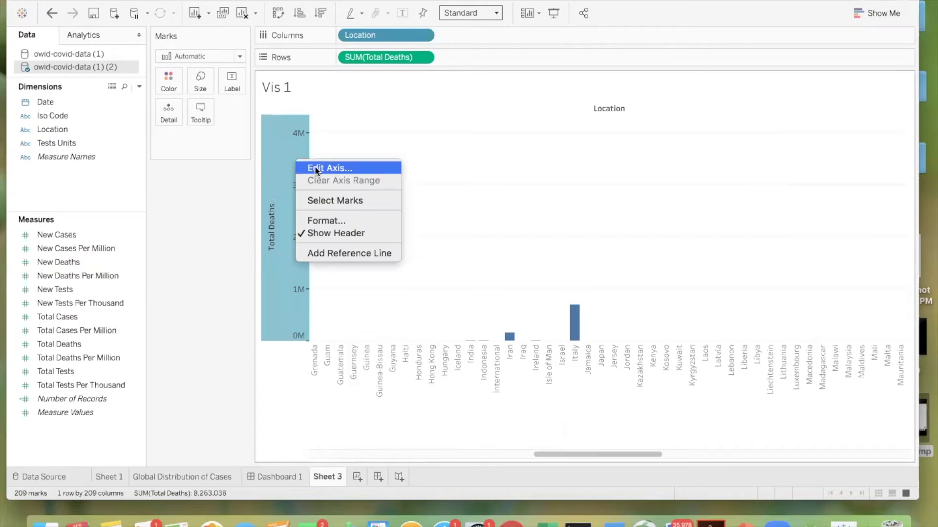
click(316, 169)
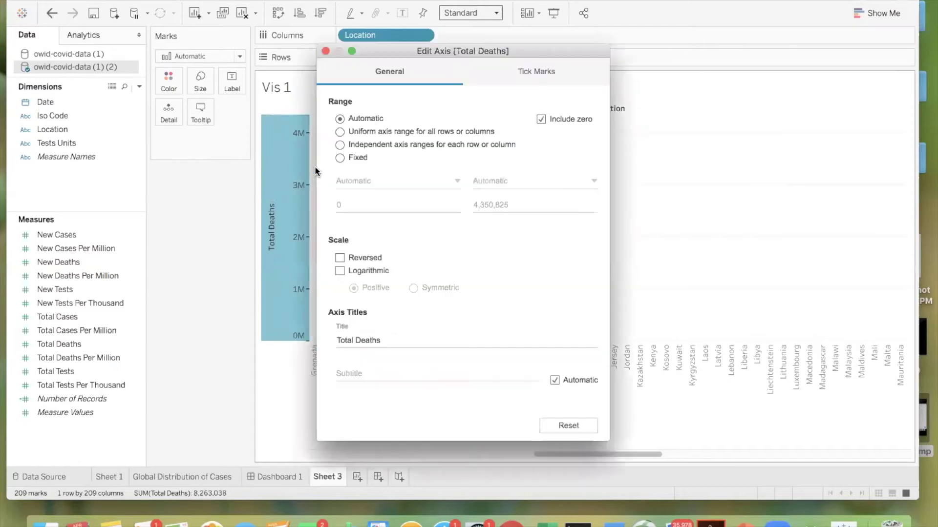
click(344, 157)
click(477, 206)
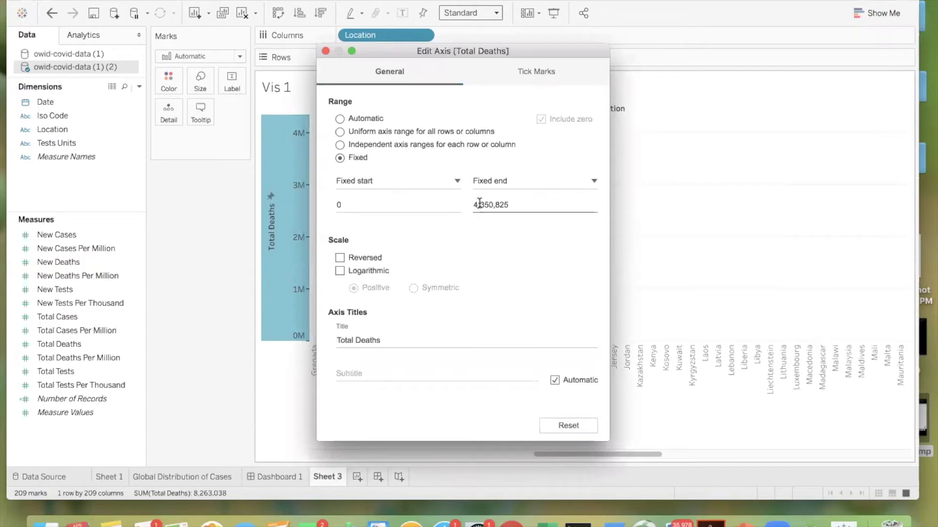
click(478, 204)
key(BackSpace)
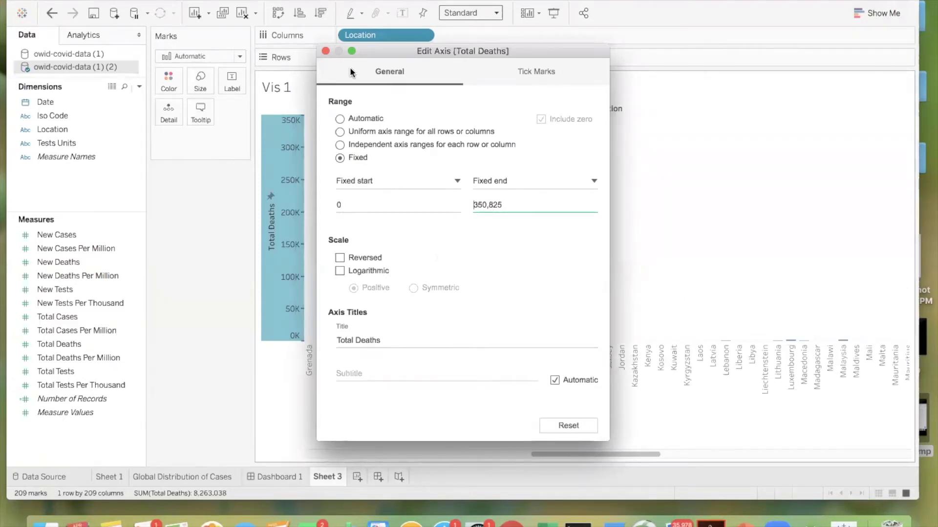
click(325, 50)
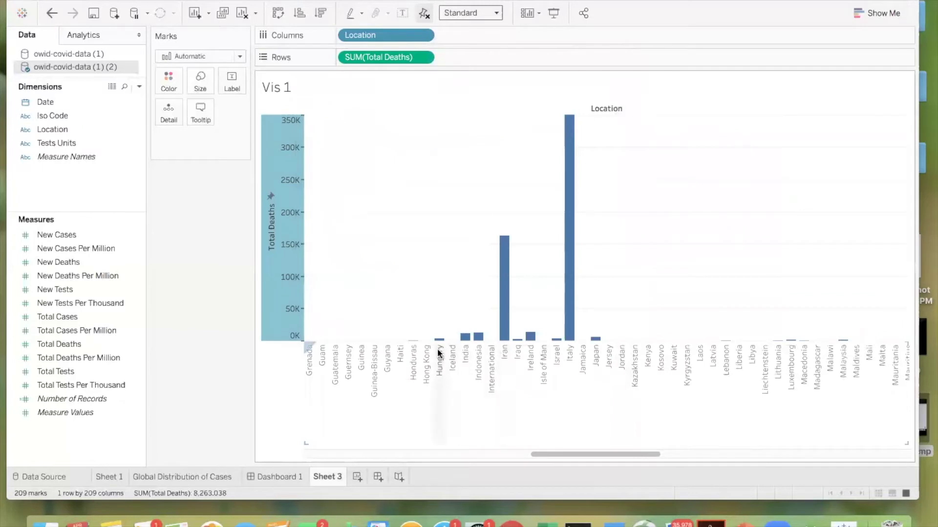
Scroll sideways across the Vis 1 bar chart to review all locations
scroll(573, 351, right, 4)
scroll(574, 355, right, 20)
scroll(574, 352, right, 17)
scroll(748, 321, left, 20)
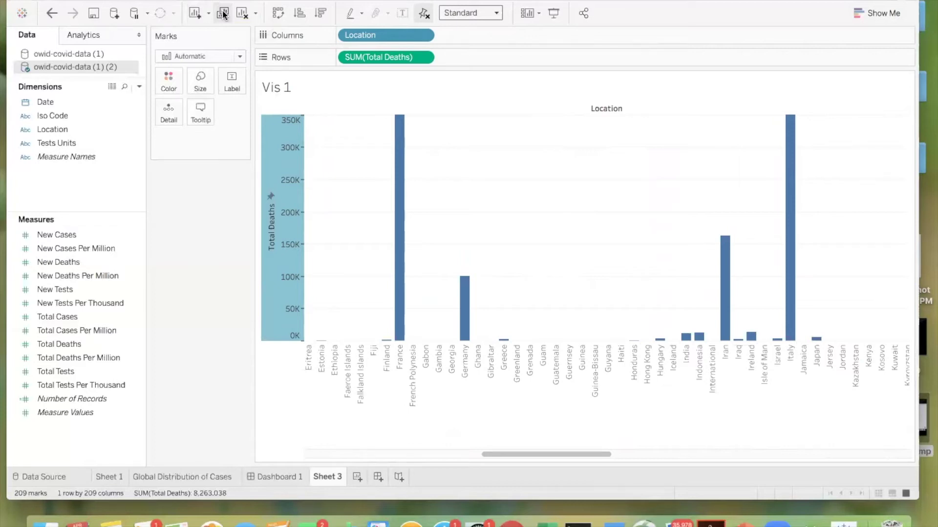
mouse_move(271, 220)
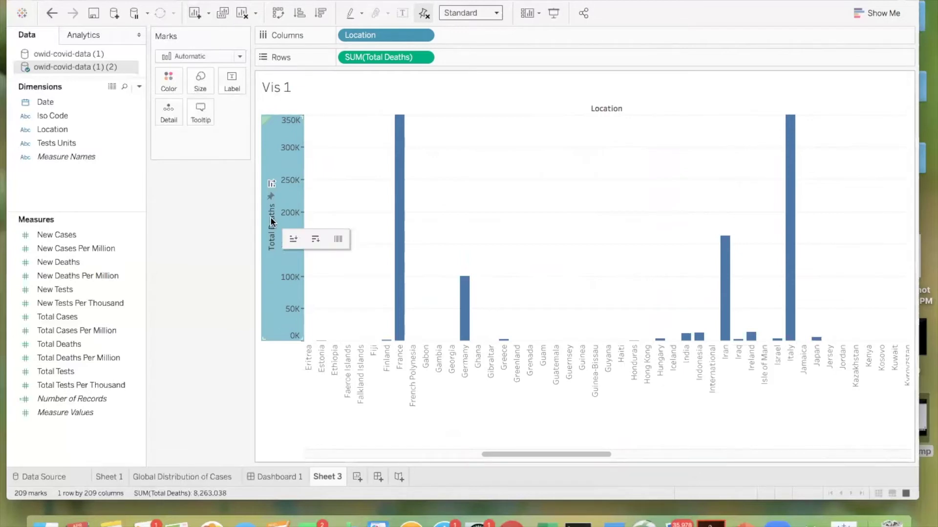
On new Sheet 4, plot SUM(New Cases) by YEAR(Date) as a line chart
click(198, 16)
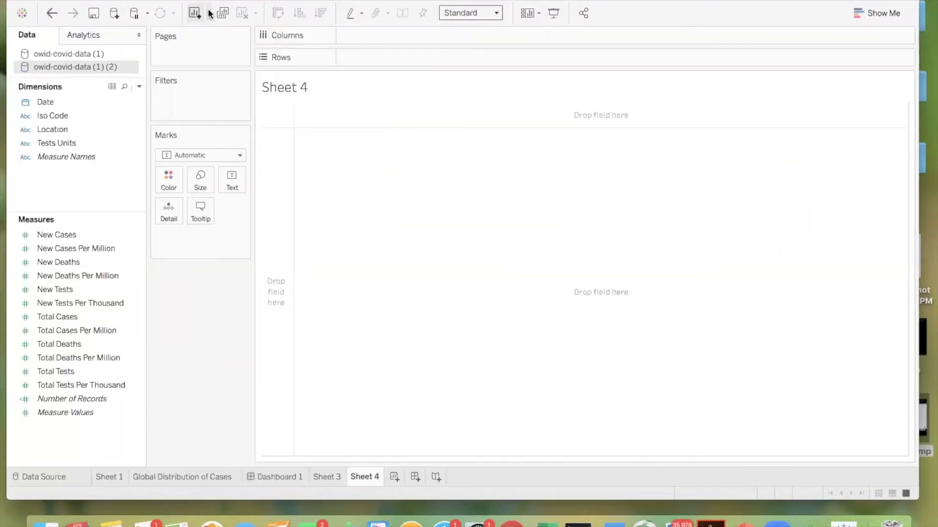
click(867, 11)
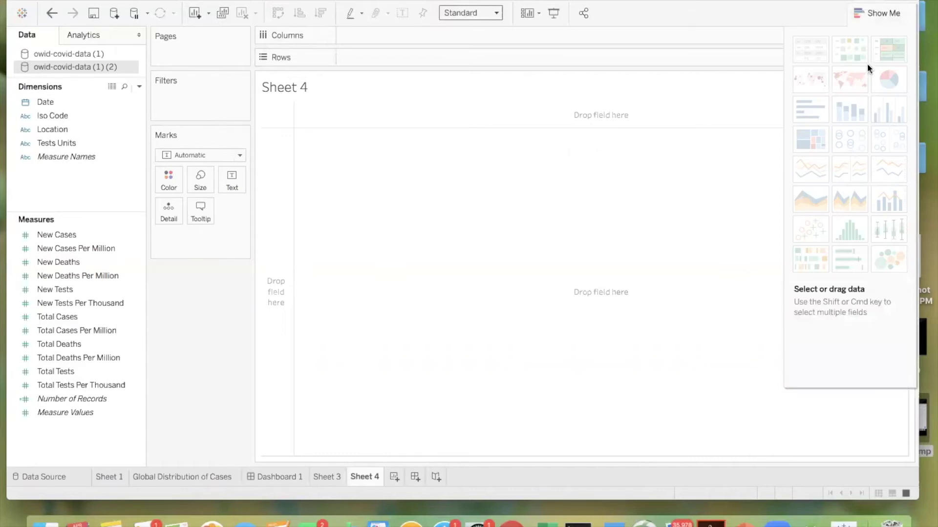
mouse_move(805, 173)
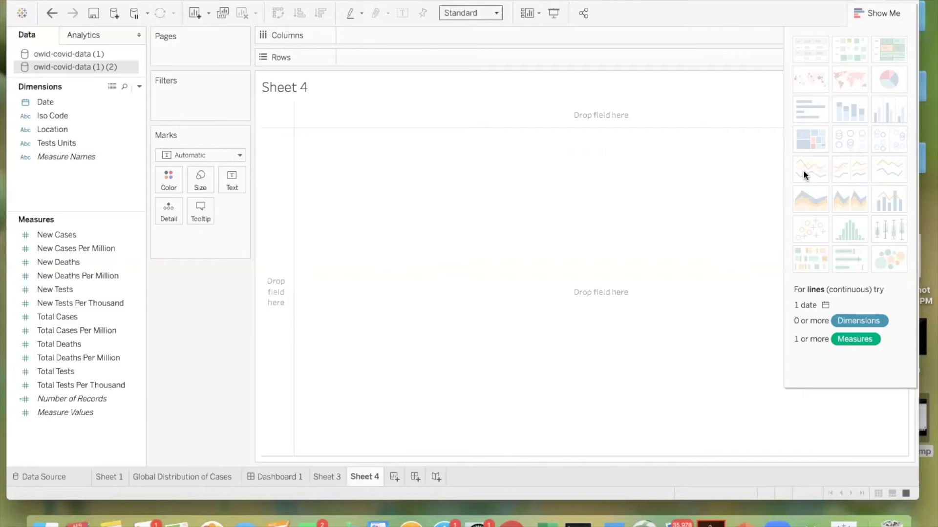
drag(69, 101, 373, 33)
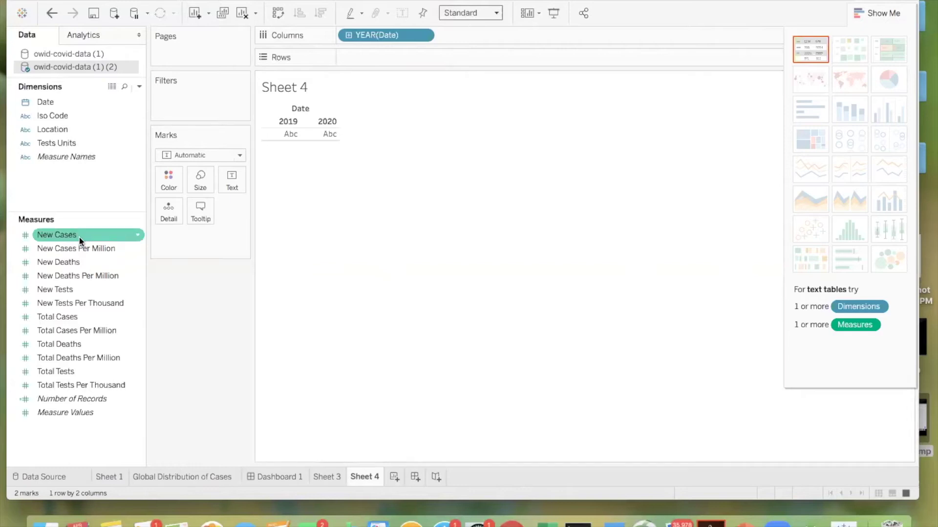
drag(80, 236, 386, 57)
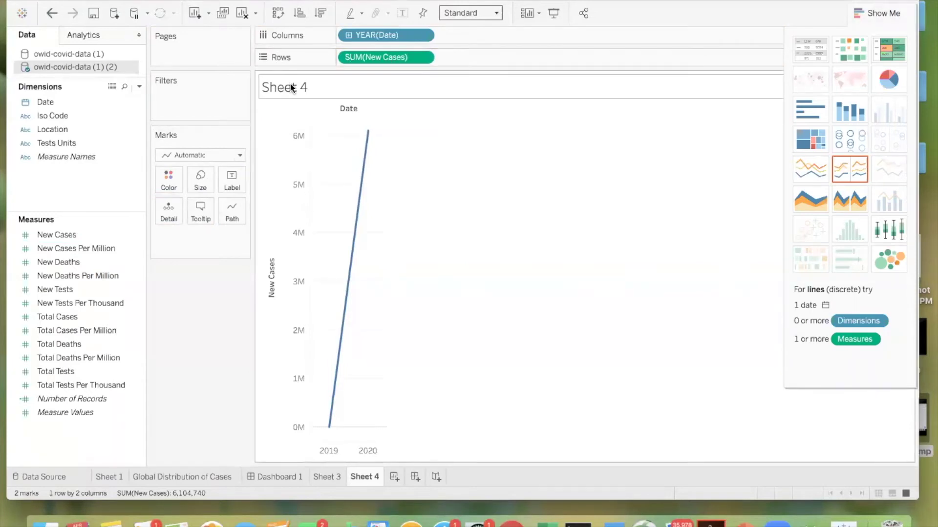
Try a step line for Sheet 4's New Cases line, then return it to linear segments
double_click(303, 86)
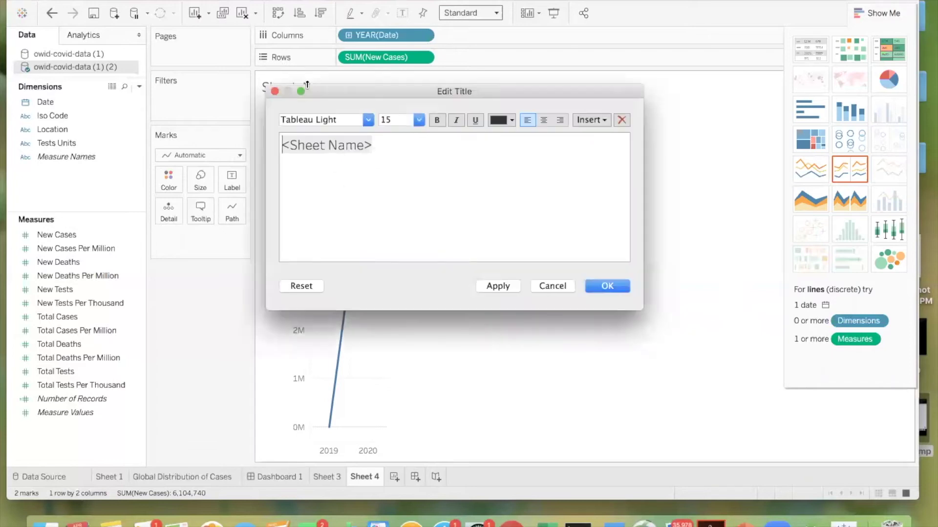
click(274, 91)
double_click(289, 87)
click(277, 90)
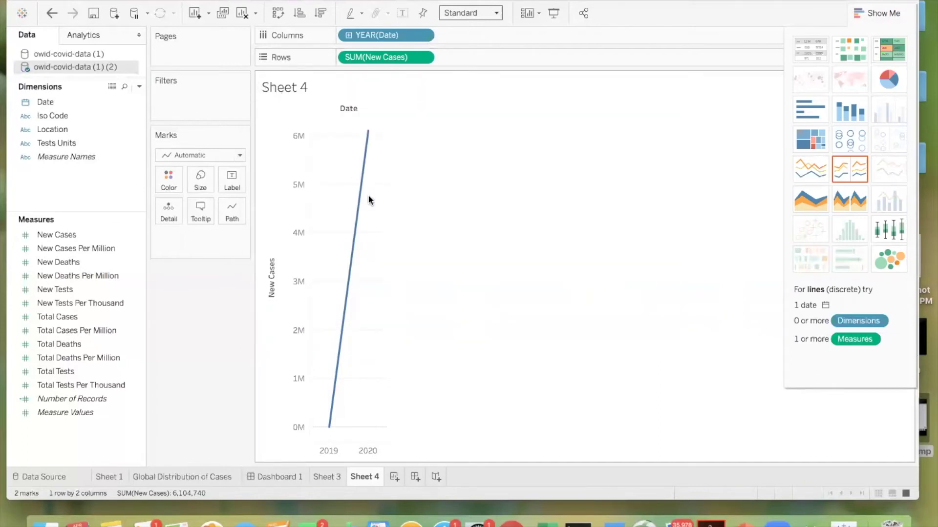
click(230, 214)
click(250, 252)
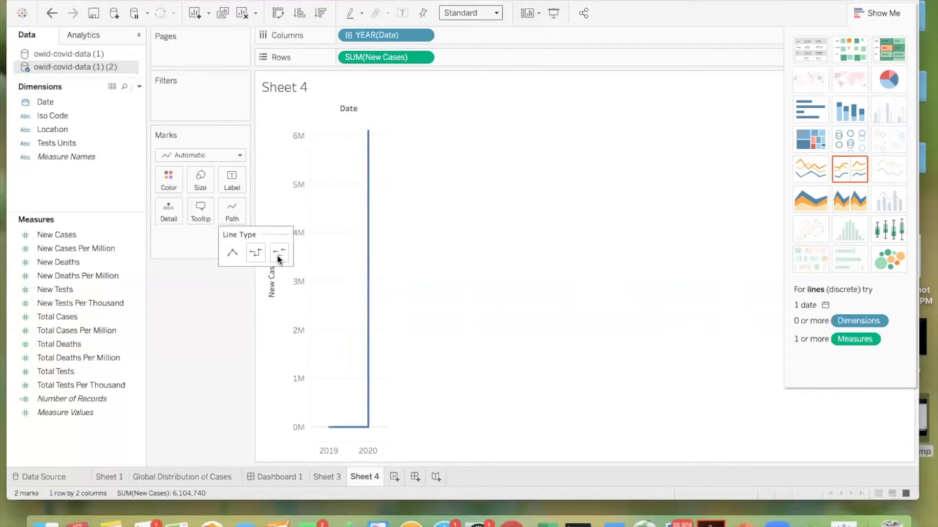
click(232, 253)
Colour the line pink and drag the Size slider right to make it much thicker
click(171, 186)
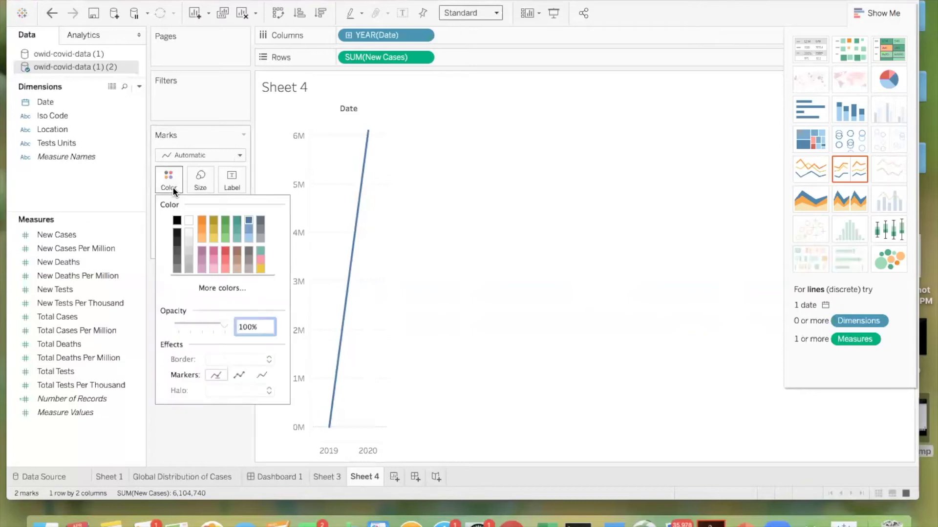
click(200, 221)
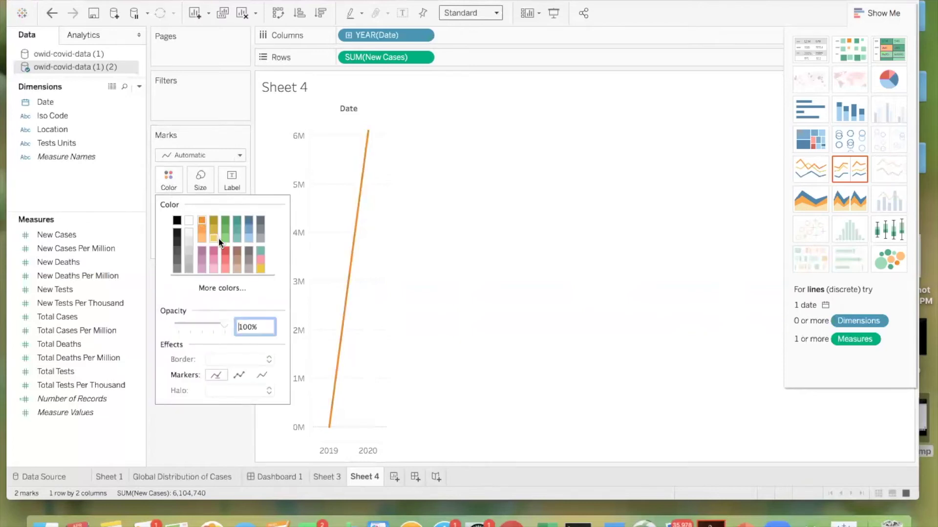
click(213, 250)
click(146, 311)
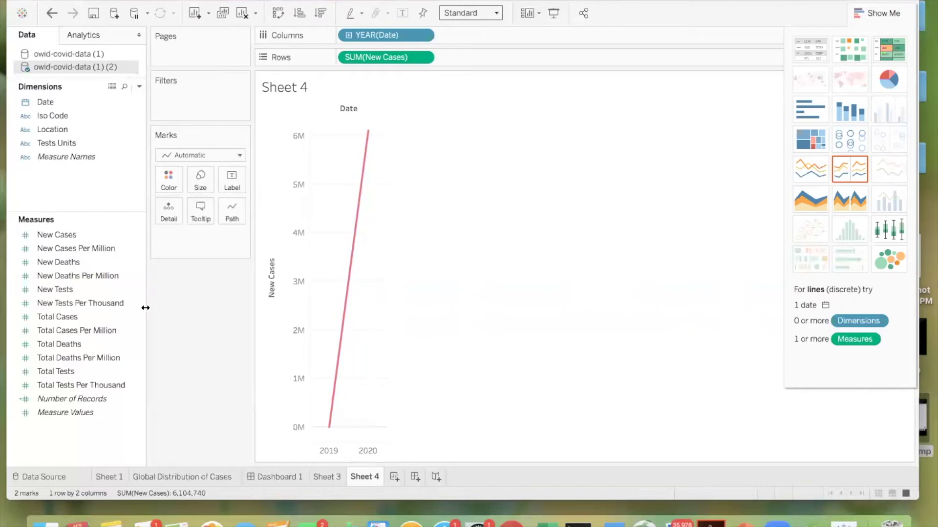
click(200, 180)
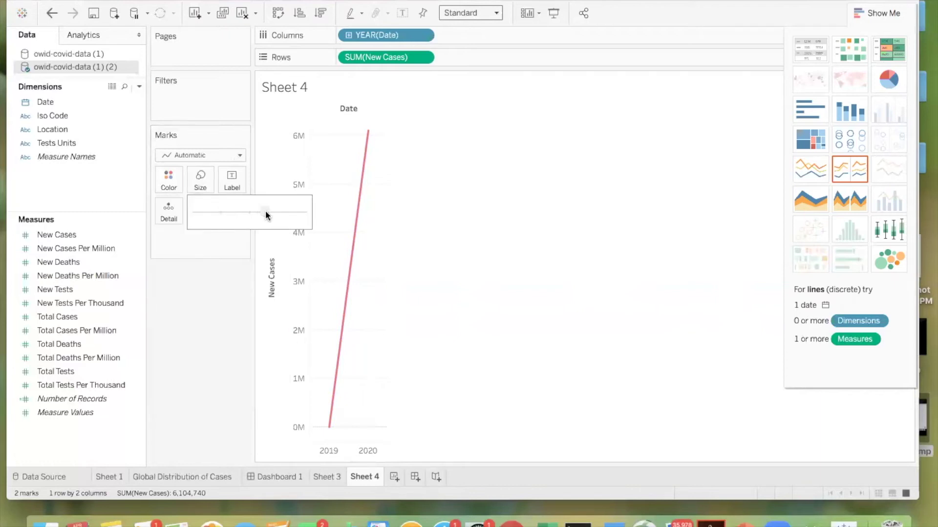
drag(271, 213, 289, 217)
click(228, 280)
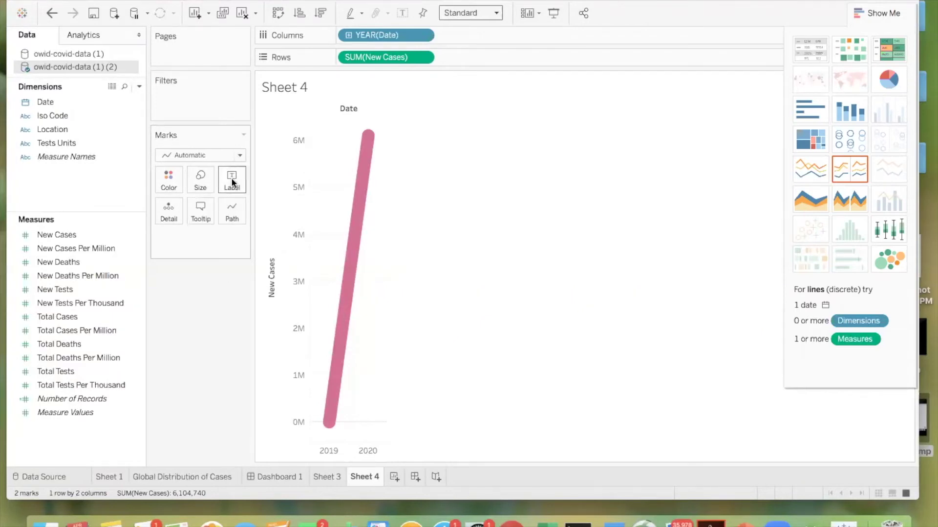
click(232, 183)
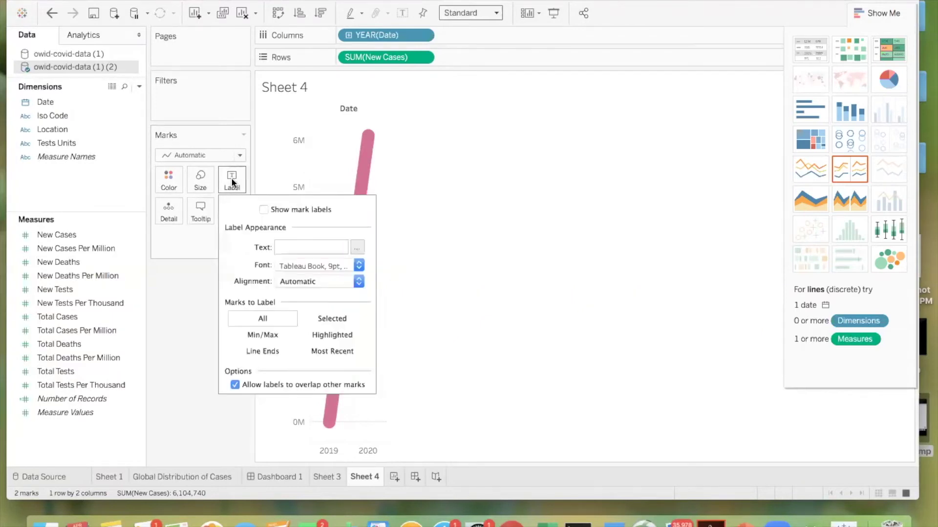
click(203, 245)
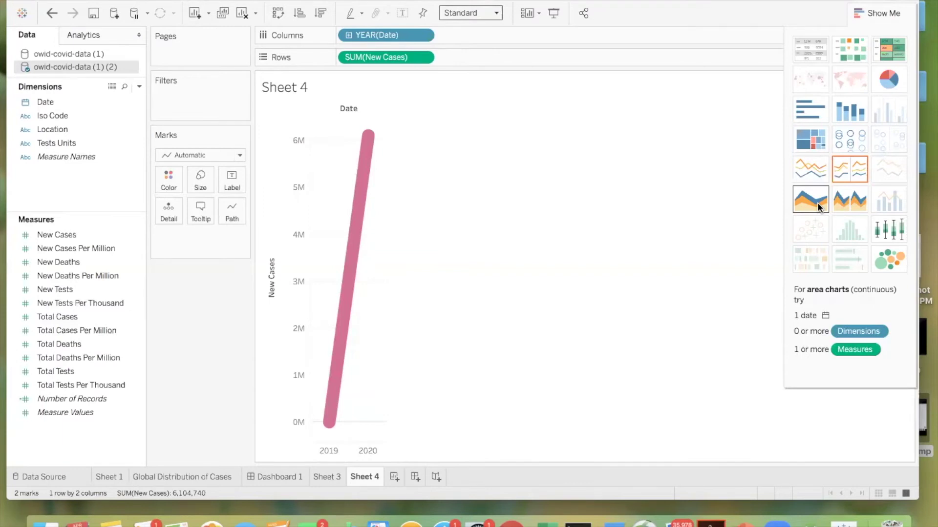
Cycle New Cases through area, treemap, pie, heat map, table, bar and circle views, ending on a line
click(851, 201)
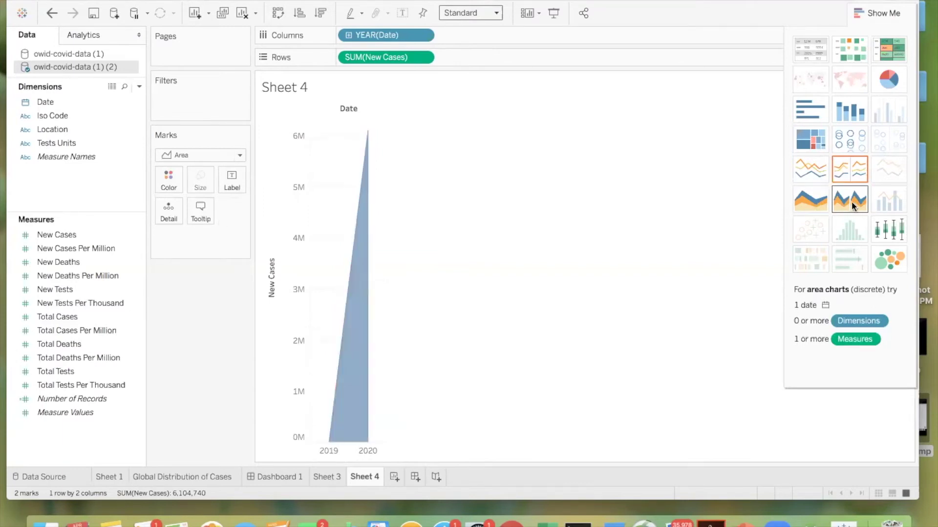
click(806, 200)
click(807, 161)
click(808, 129)
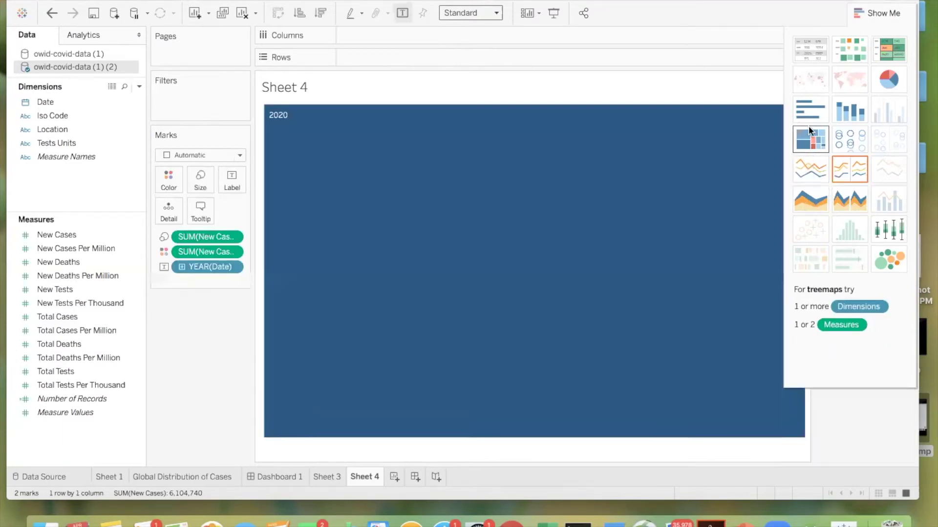
click(895, 78)
click(889, 53)
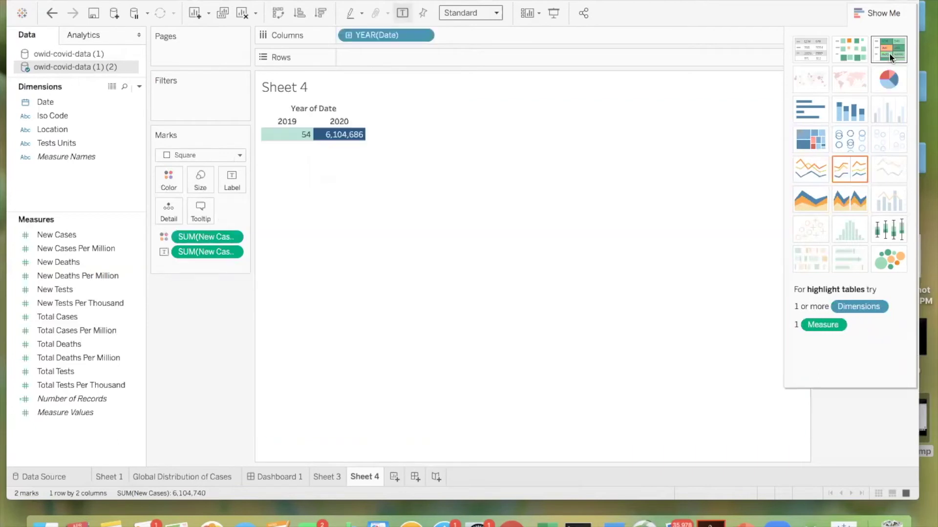
click(846, 47)
click(818, 47)
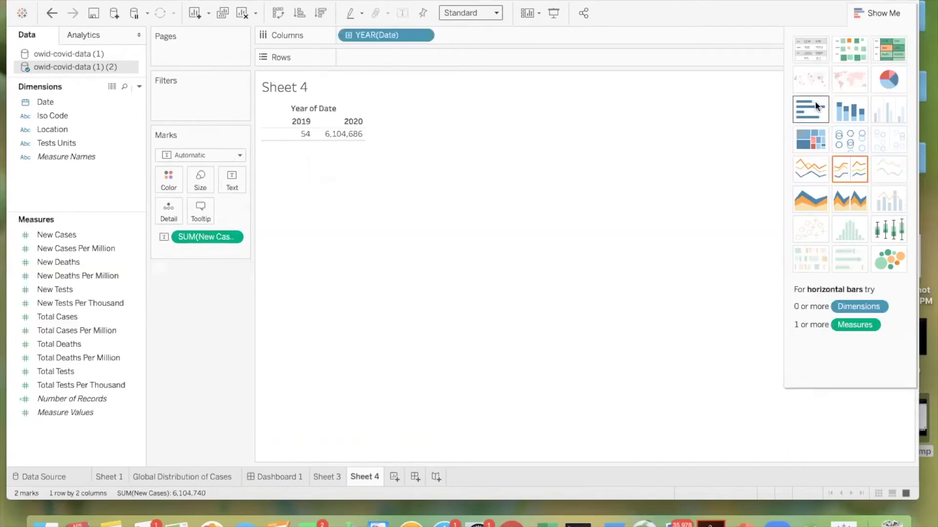
click(813, 101)
click(846, 107)
click(846, 137)
click(810, 168)
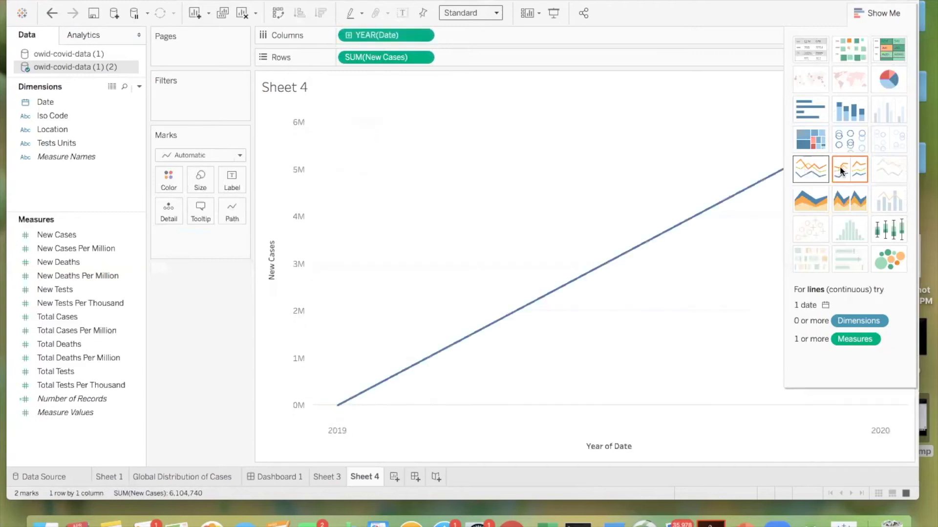
click(840, 166)
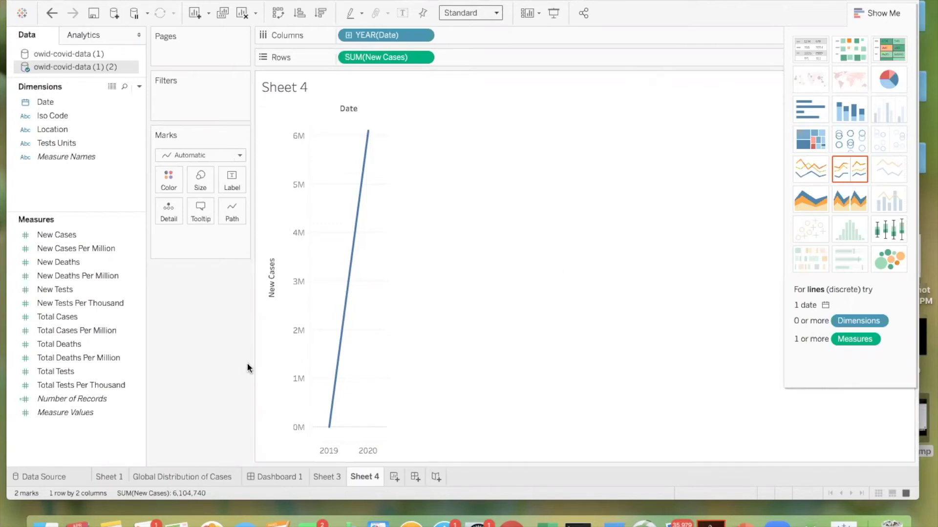
Clear Sheet 4 and open the Location field's Geographic Role submenu
click(239, 15)
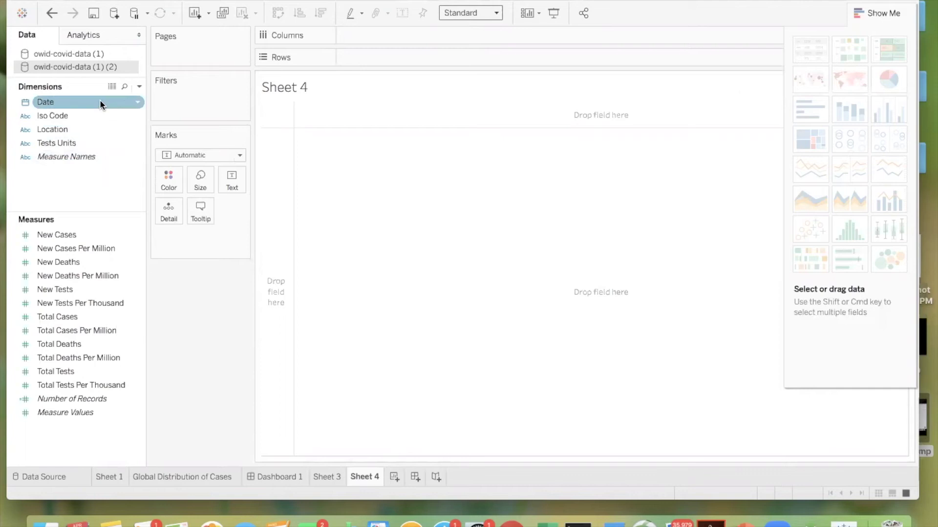
click(112, 129)
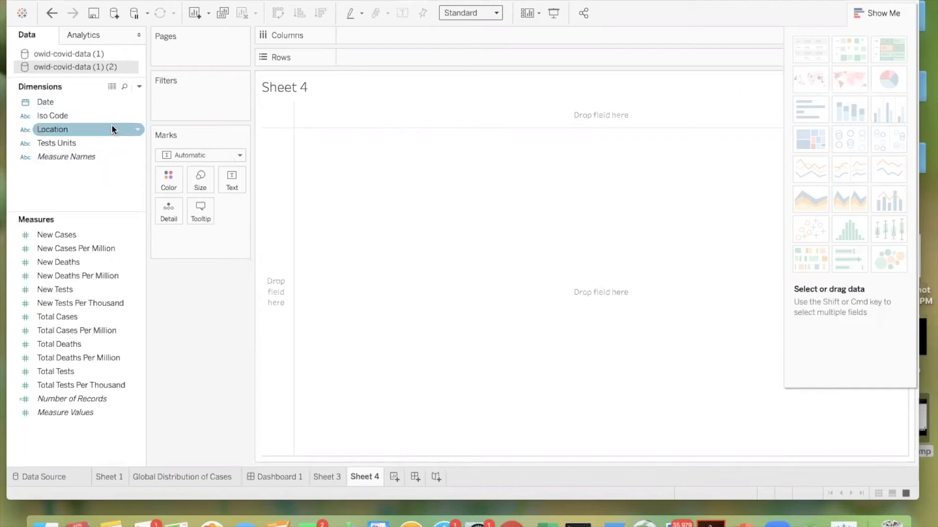
click(104, 128)
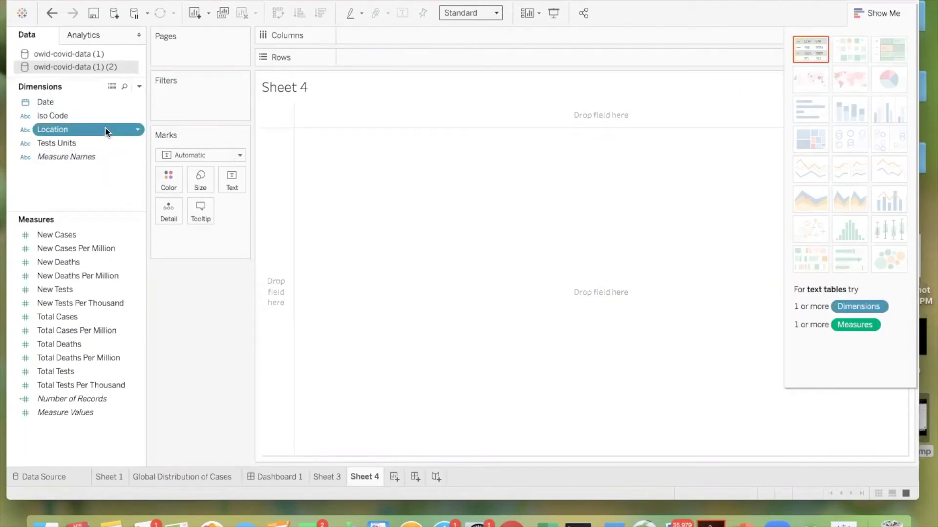
click(137, 129)
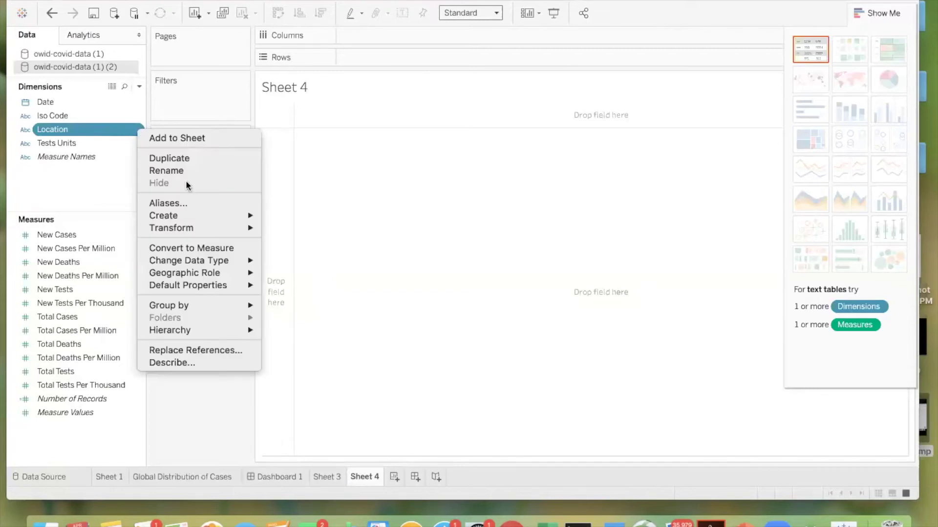
mouse_move(215, 261)
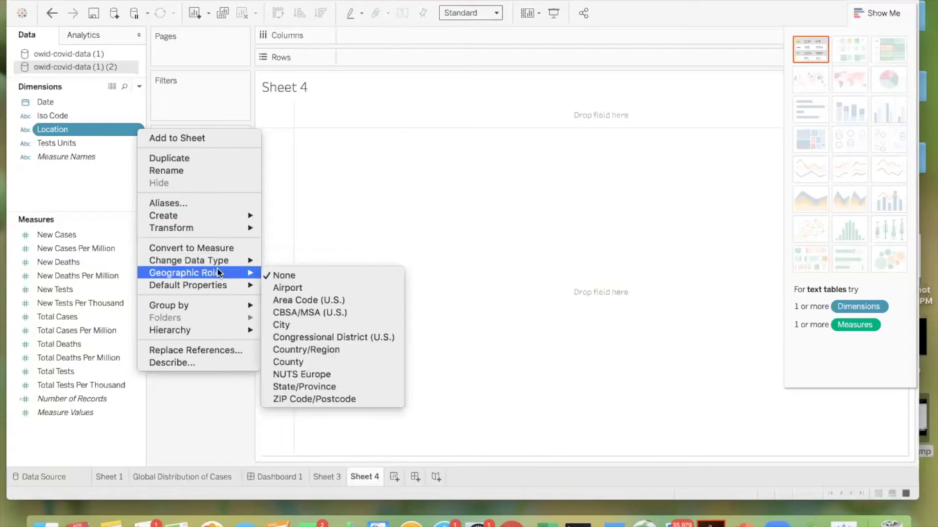
Set Location's role to Country/Region, put it on Columns, and switch to the filled map
click(350, 350)
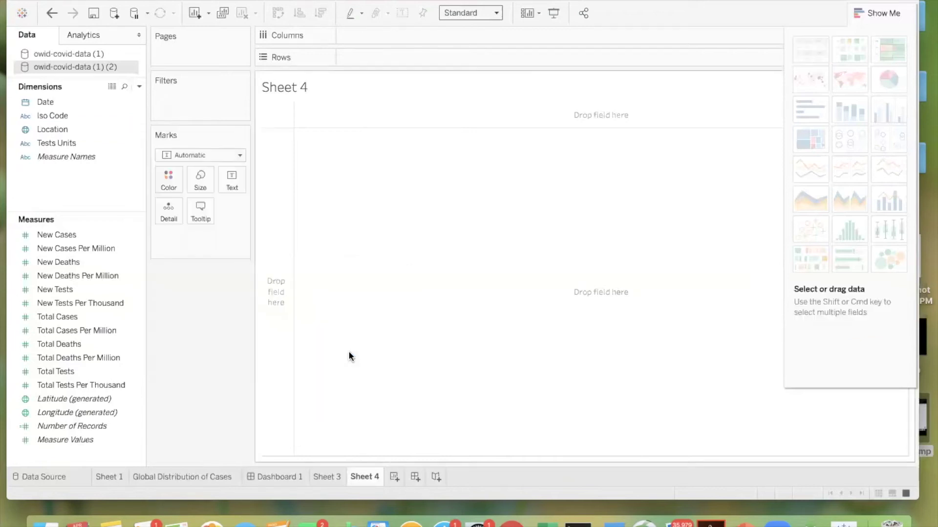
click(28, 130)
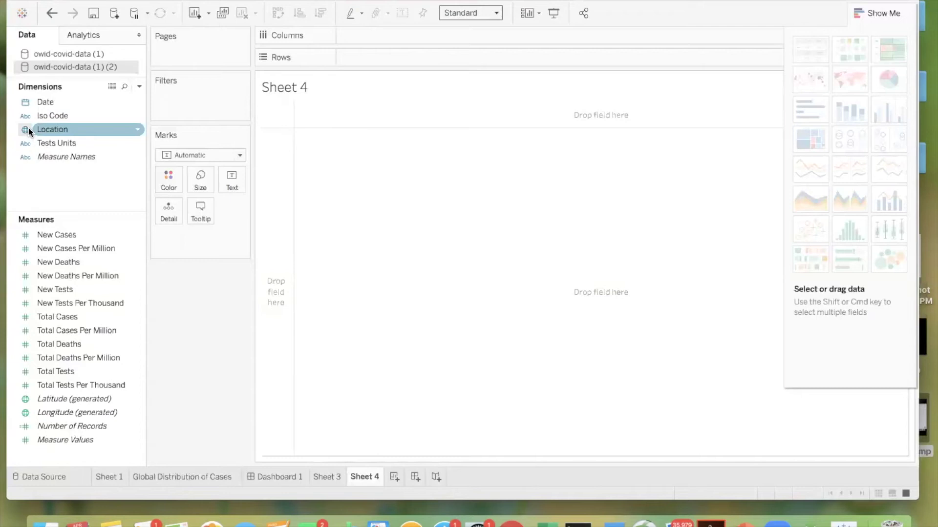
drag(60, 127, 367, 35)
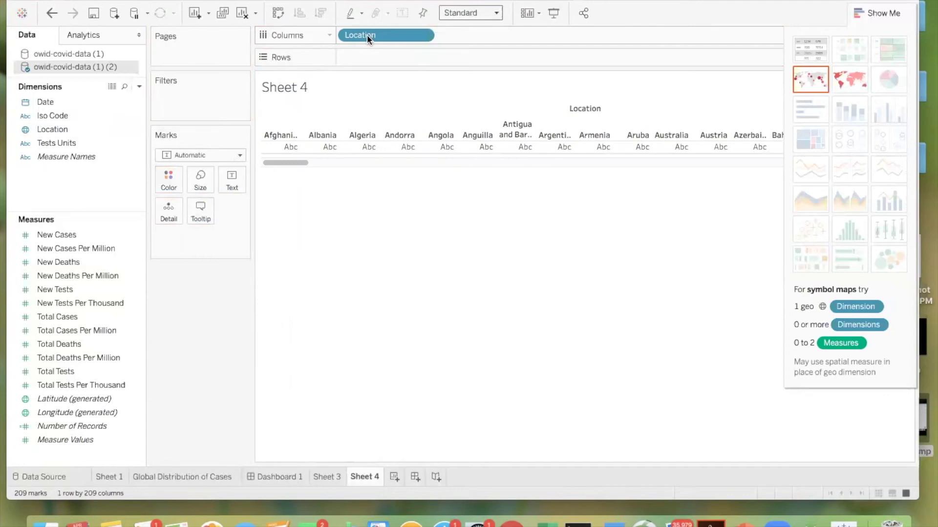
click(840, 77)
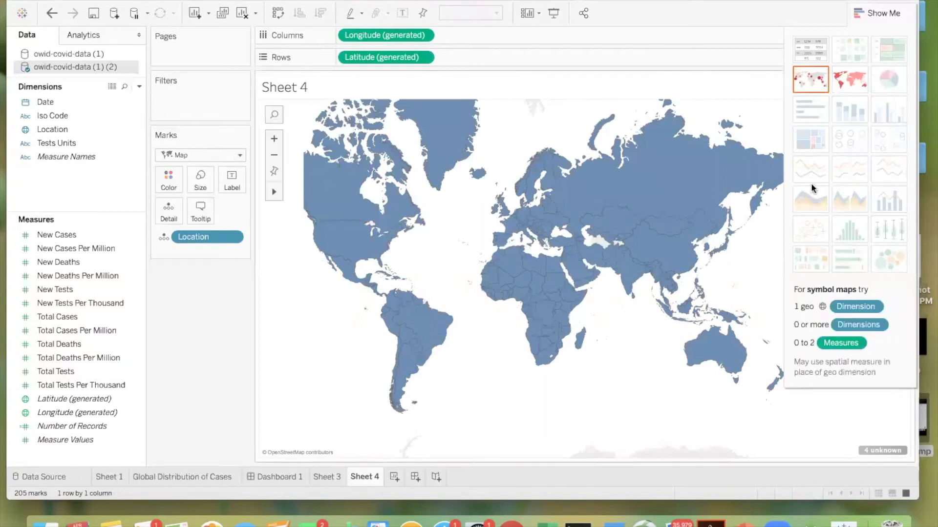
Add New Cases to the map's marks and set it to Color, shading countries by SUM(New Cases)
mouse_move(580, 185)
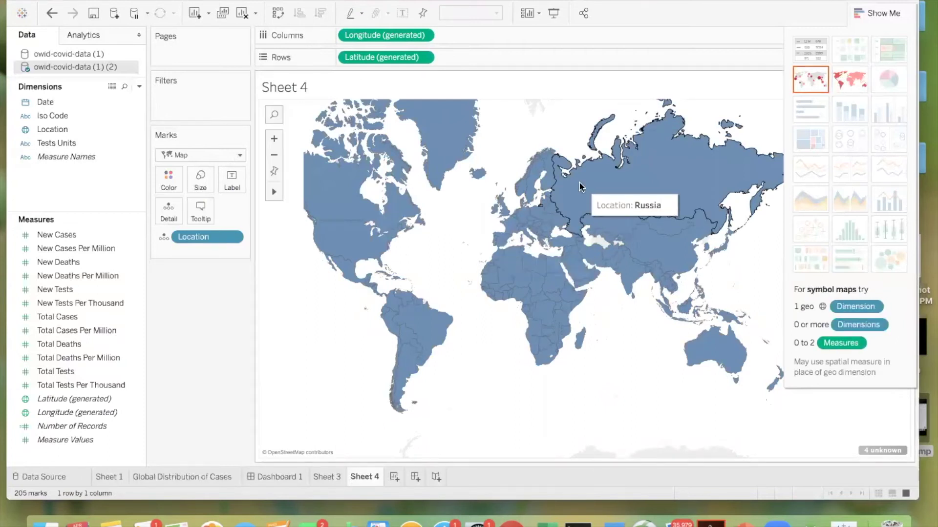
mouse_move(353, 215)
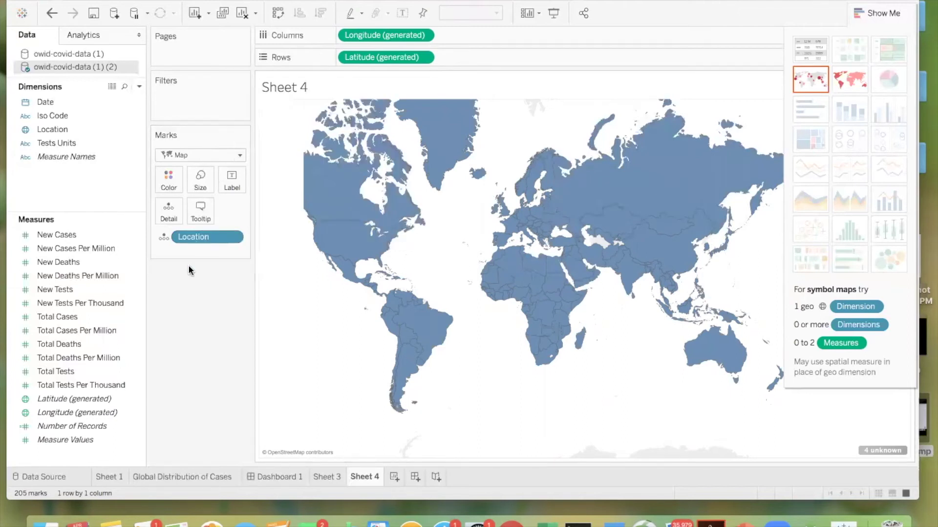
drag(90, 234, 203, 251)
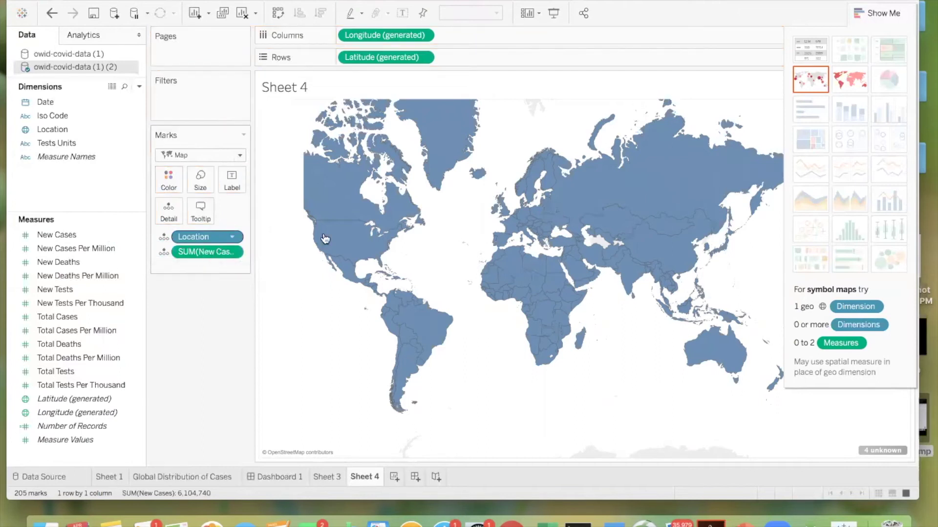
mouse_move(330, 240)
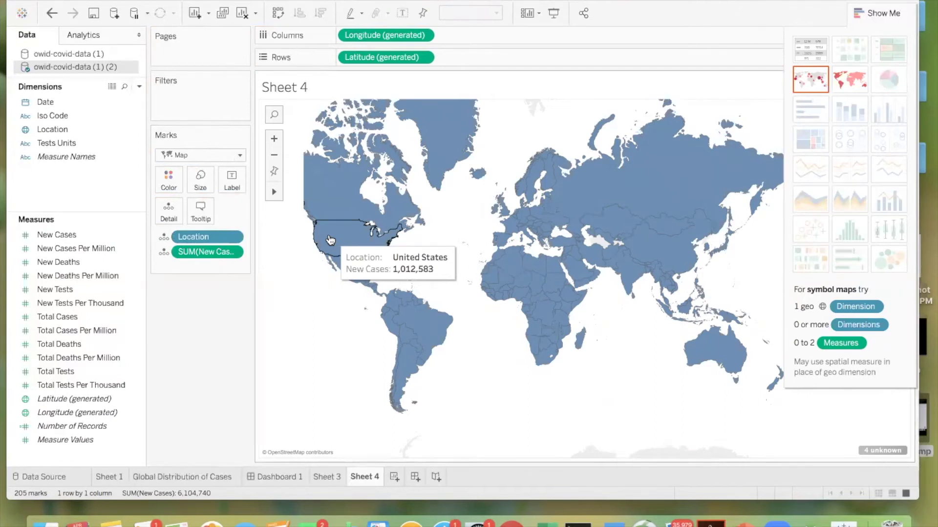
right_click(163, 253)
click(164, 254)
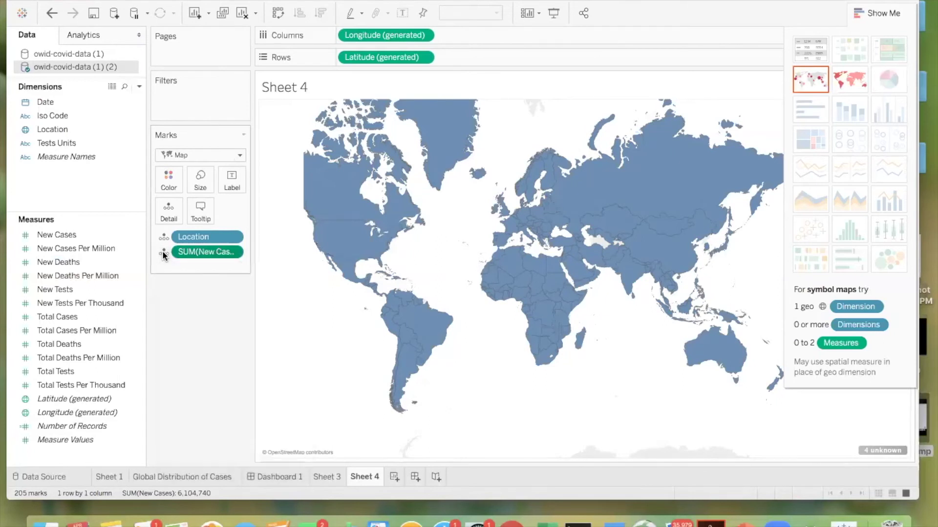
click(164, 253)
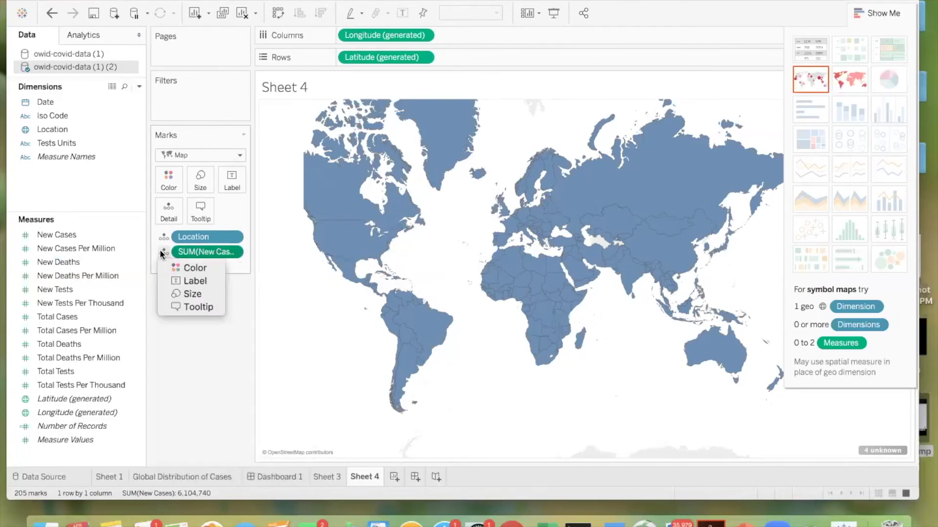
click(168, 268)
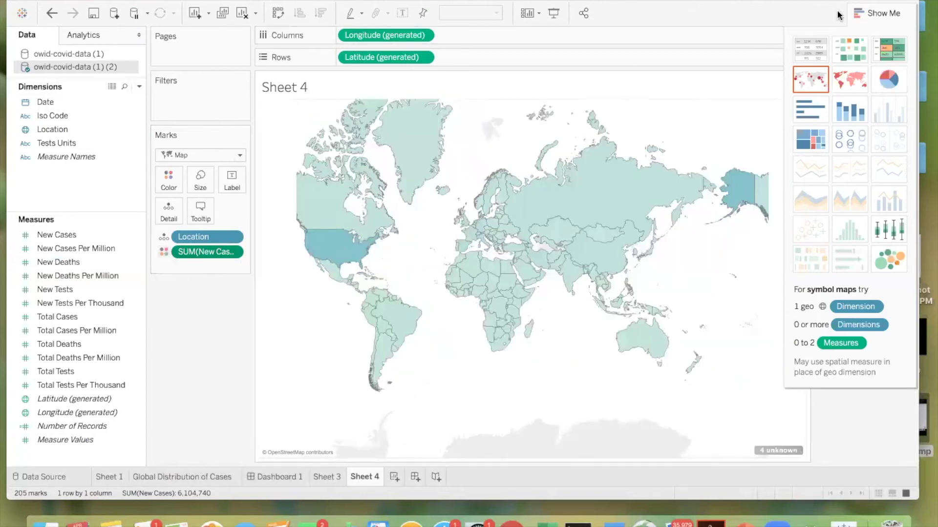
mouse_move(533, 189)
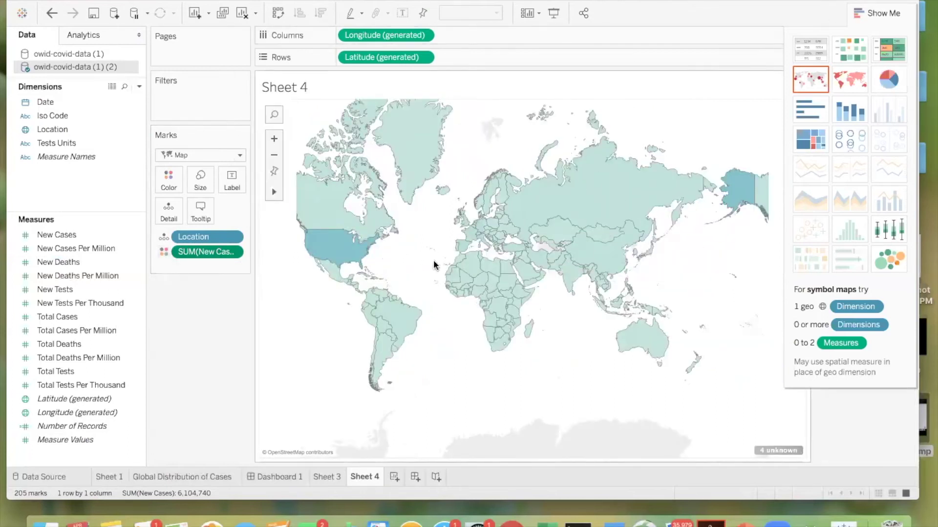
Collapse the Show Me panel so the filled map and New Cases legend fill the view
click(863, 15)
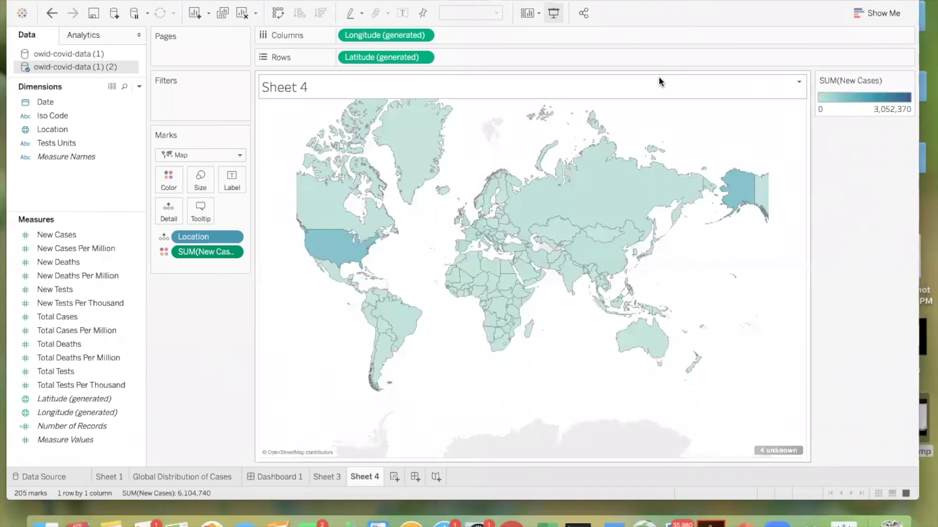
Fix the colour legend's end value at 2,370 in Edit Colors' advanced options
click(907, 81)
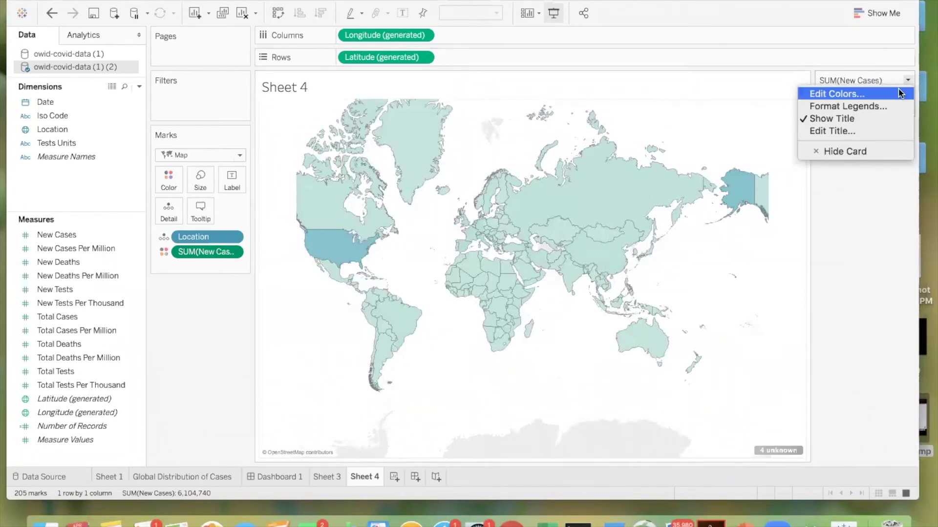
click(900, 93)
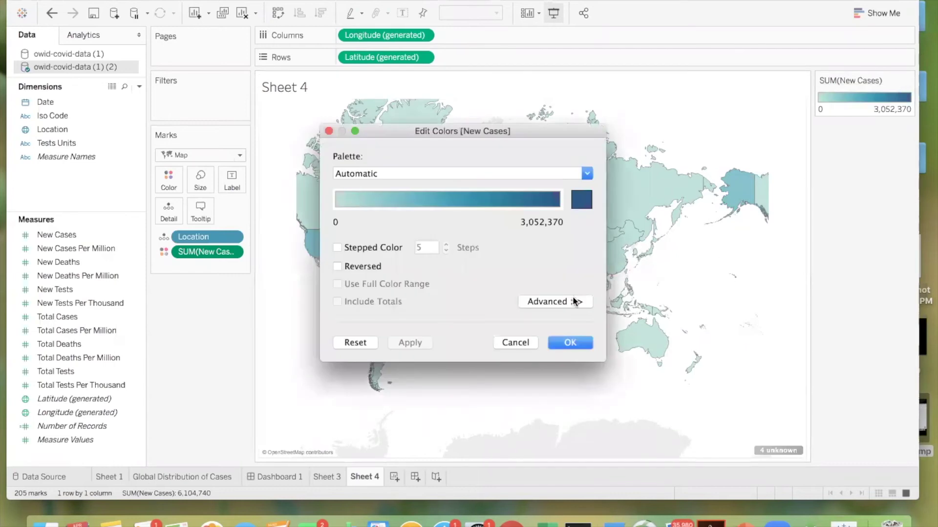
click(573, 302)
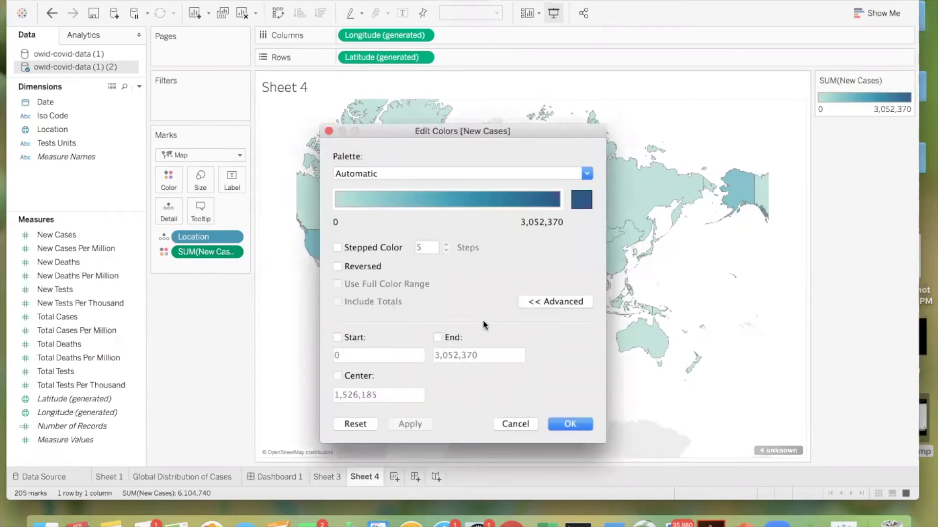
click(436, 337)
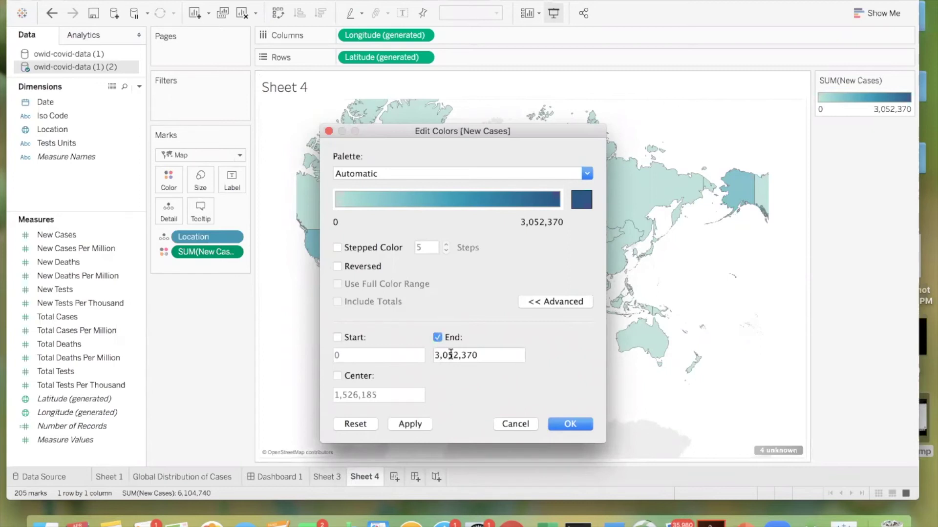
drag(449, 355, 405, 359)
key(BackSpace)
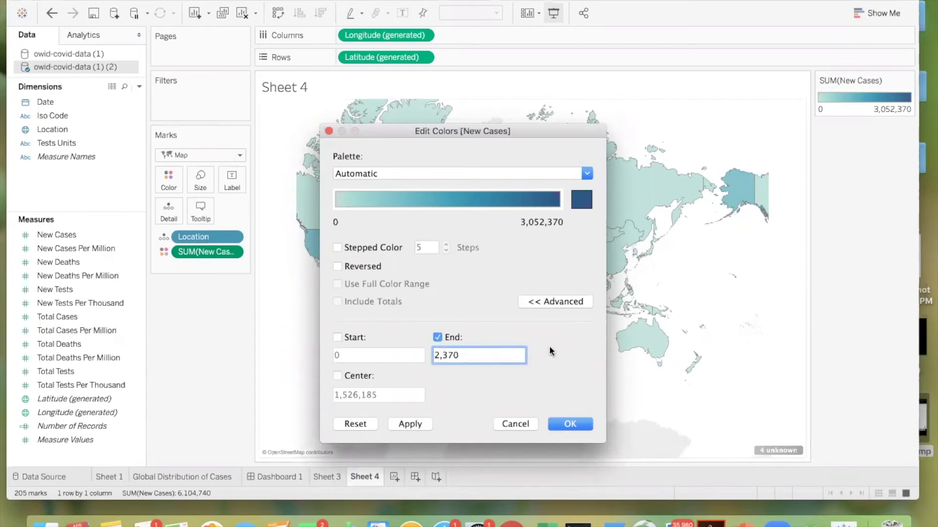
click(570, 425)
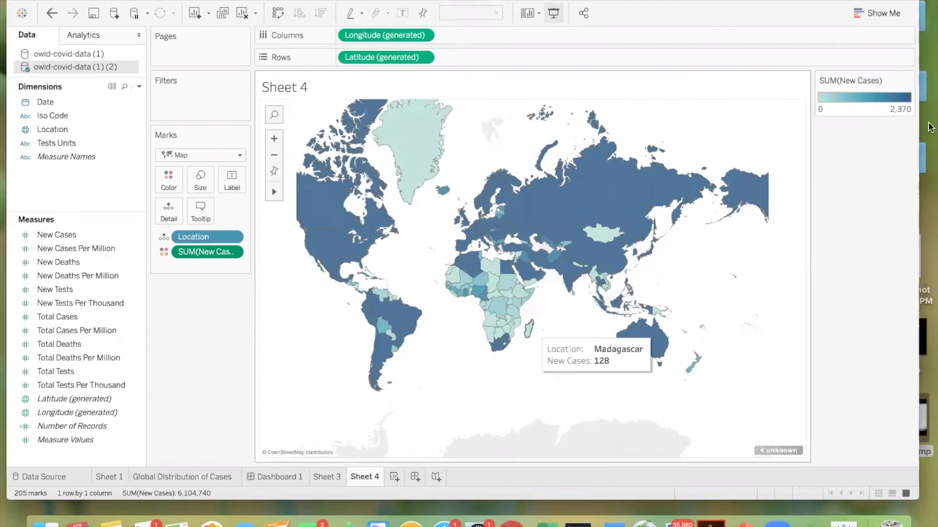
Change the colour range end value to 4,370
click(906, 82)
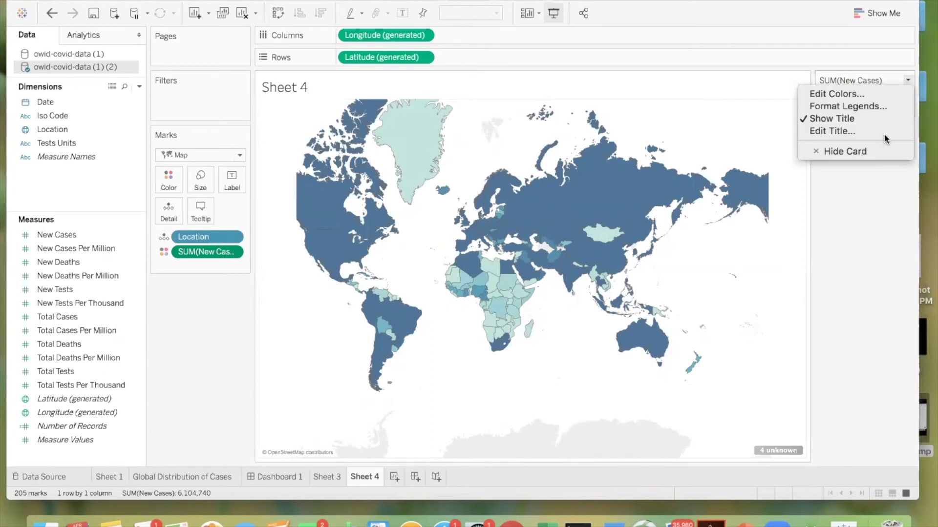
click(890, 93)
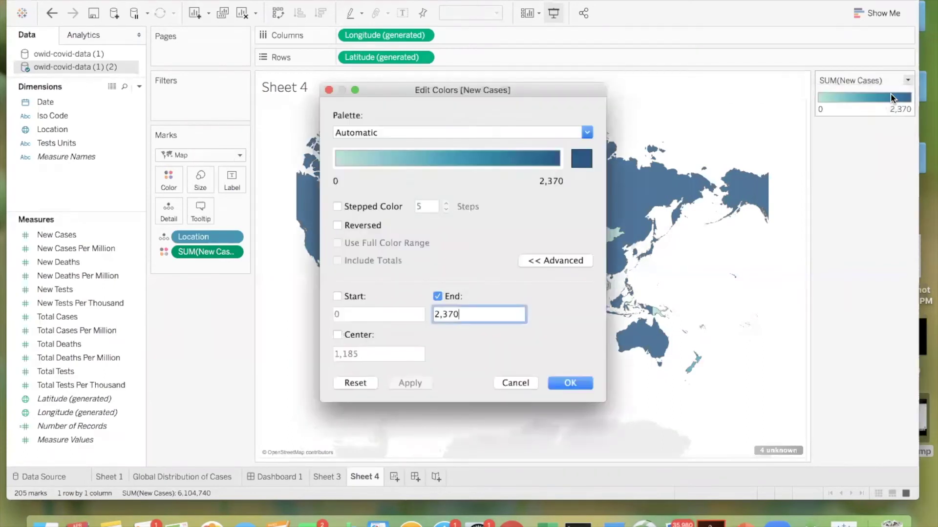
click(435, 314)
key(Delete)
key(Delete)
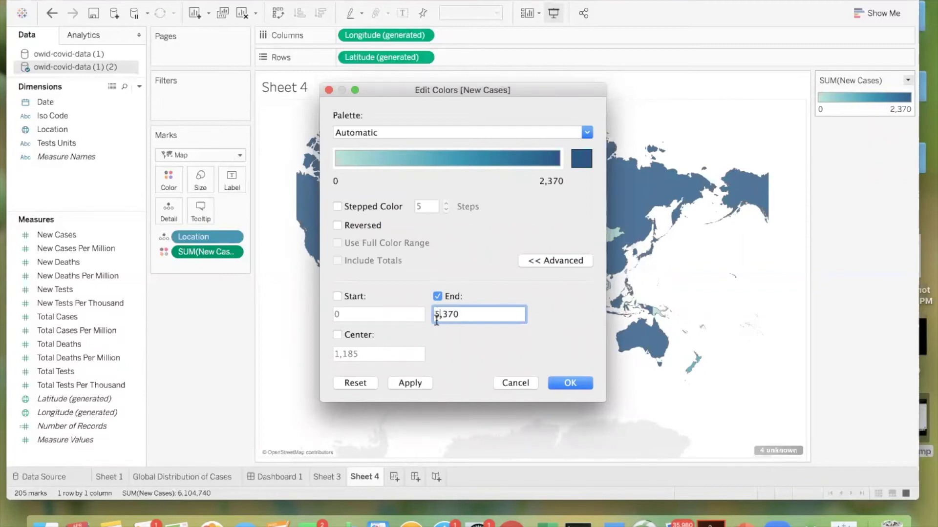
text(4,)
click(559, 384)
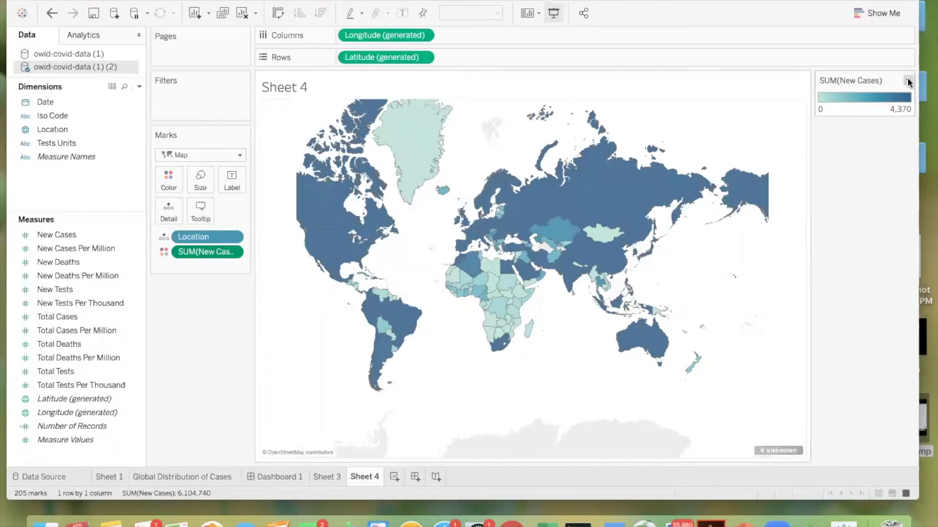
Lower the colour range end value to 3,370
click(908, 80)
click(869, 130)
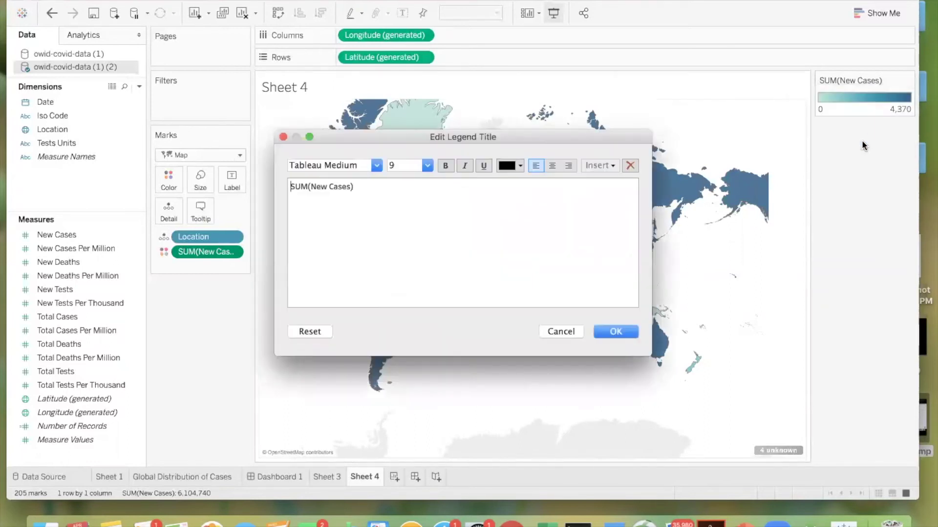
click(281, 136)
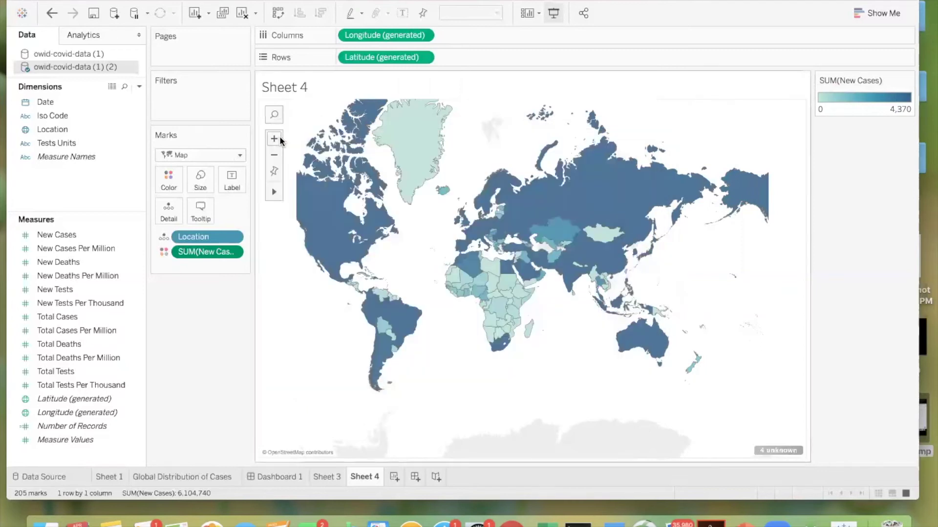
click(908, 80)
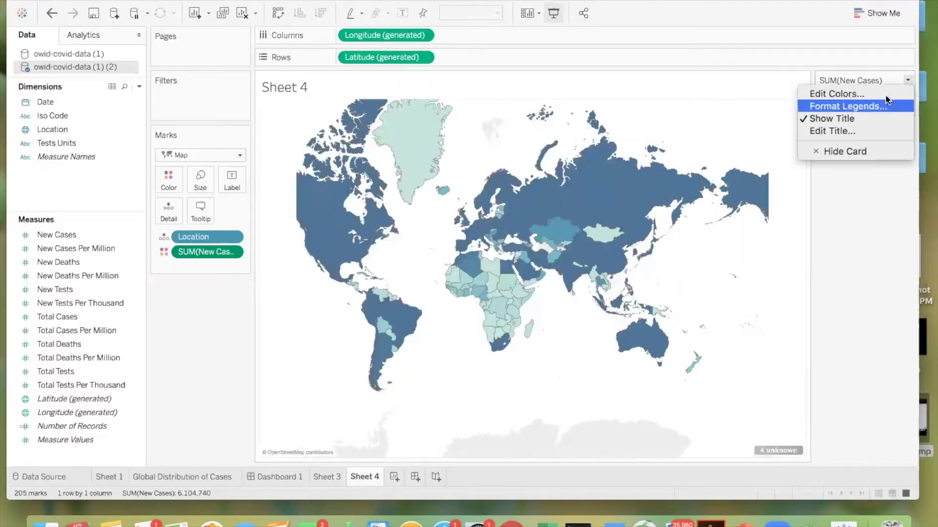
click(885, 95)
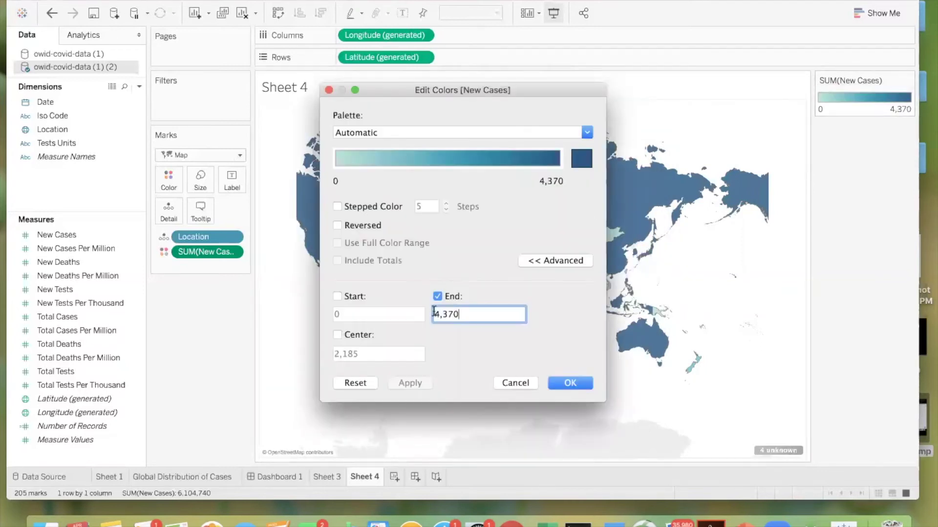
drag(434, 311, 438, 314)
key(BackSpace)
text(3)
click(559, 380)
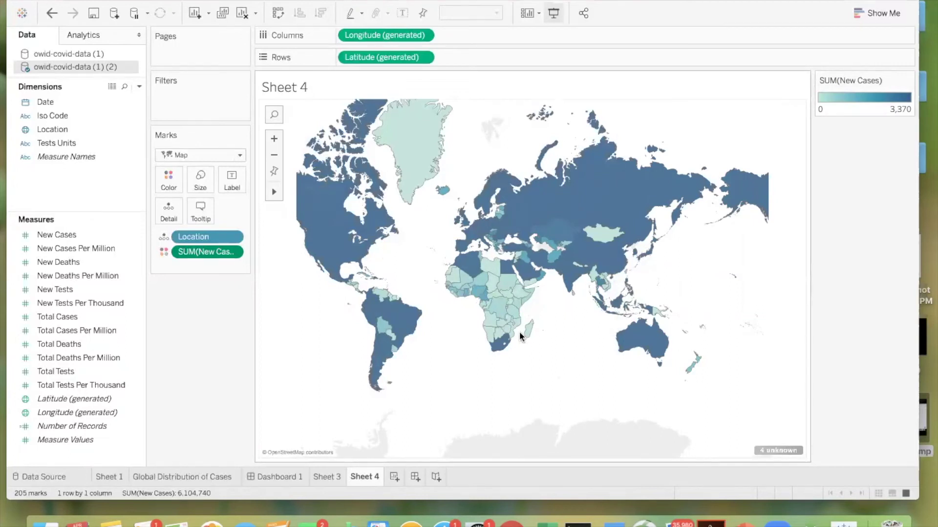
Drag the divider beside the Marks card right to show full field names on the marks
mouse_move(485, 292)
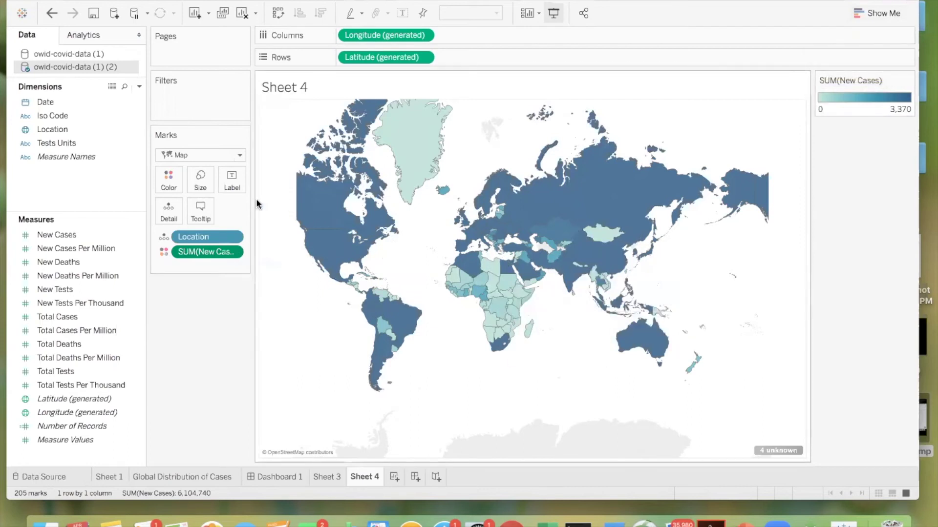
drag(250, 200, 280, 200)
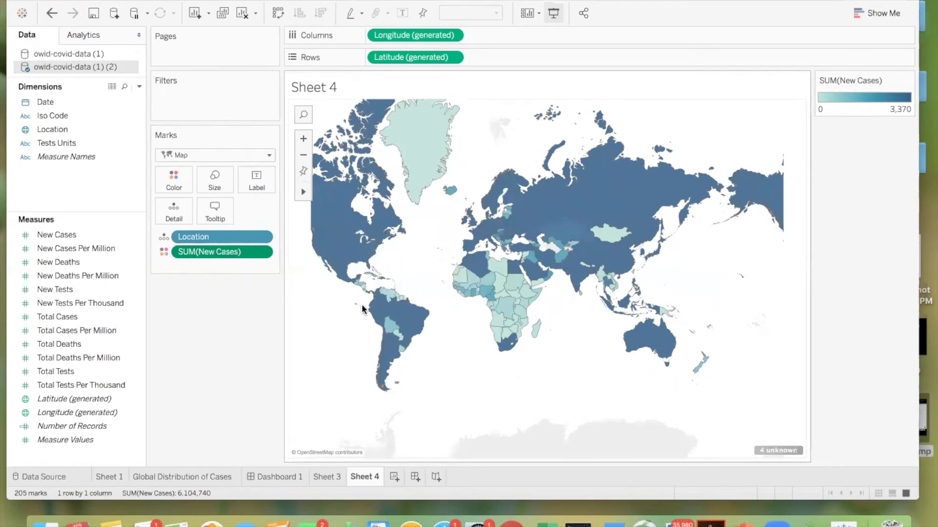
mouse_move(336, 254)
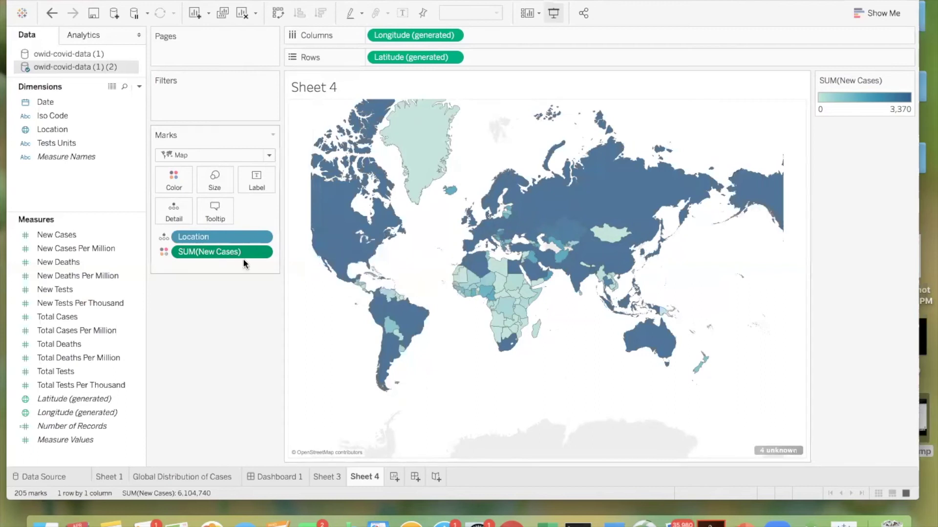
Change the New Cases colour measure from Sum to Average
right_click(259, 251)
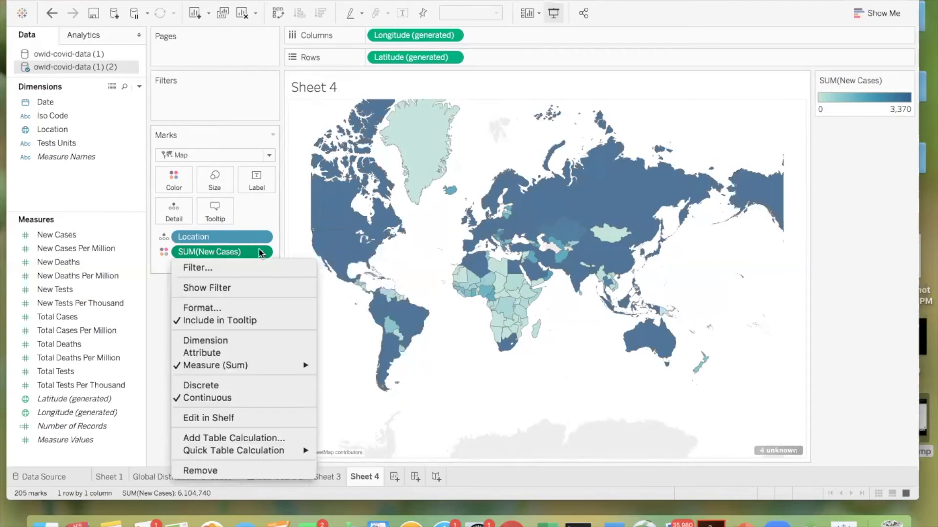
mouse_move(257, 365)
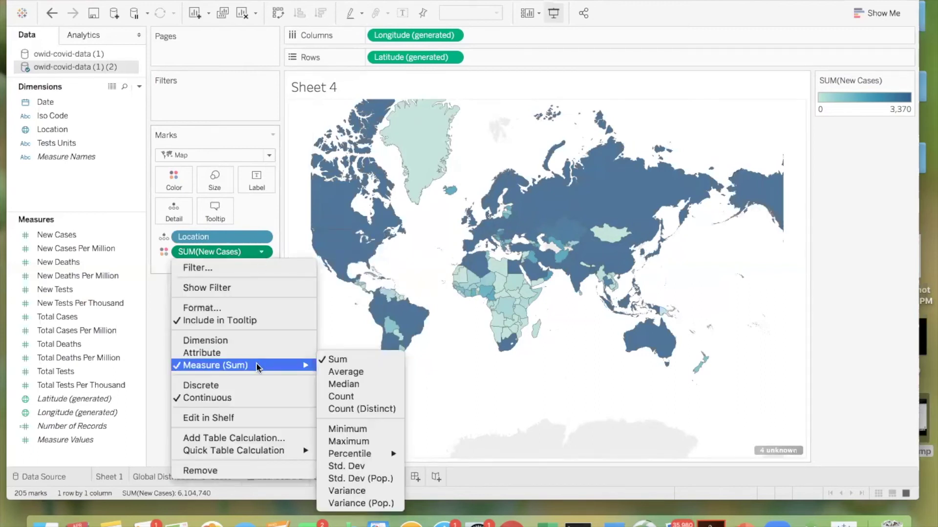
click(325, 372)
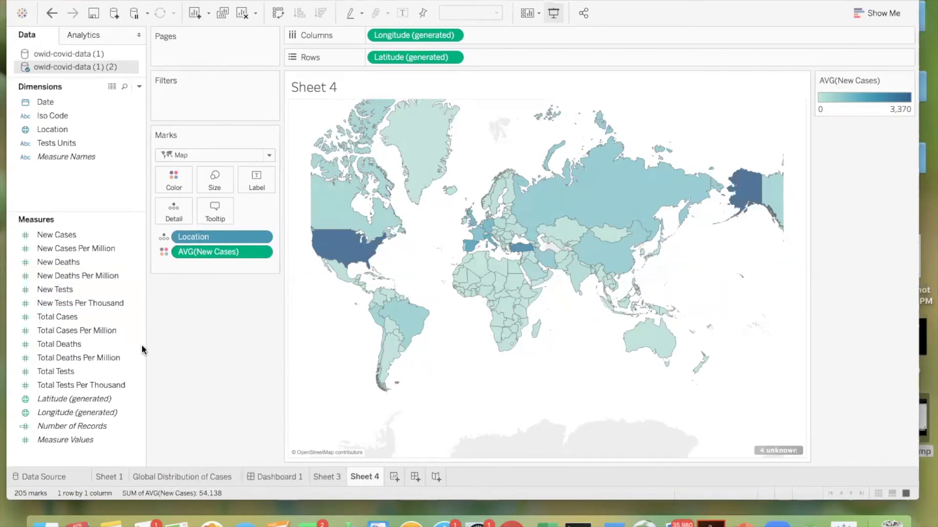
Drop SUM(New Cases Per Million), SUM(New Deaths) and SUM(New Deaths Per Million) onto the Marks card
click(56, 249)
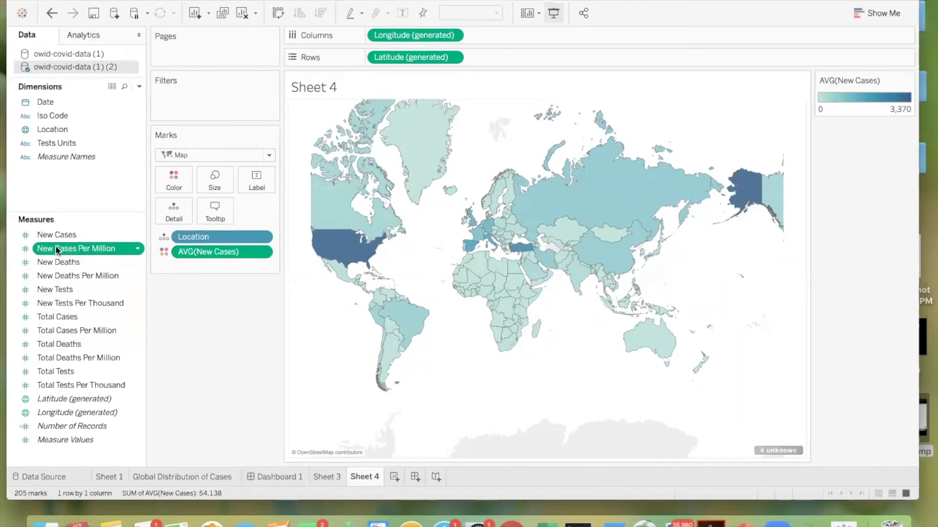
drag(56, 249, 182, 267)
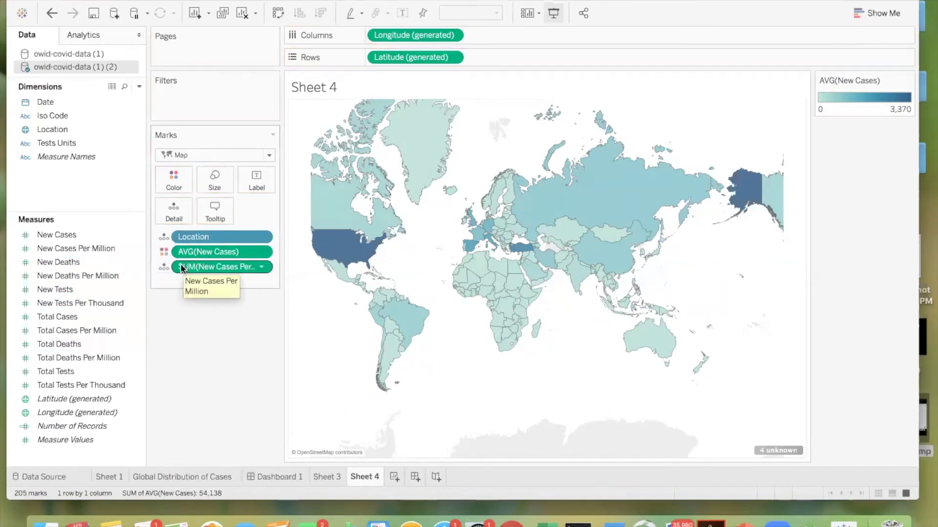
mouse_move(341, 258)
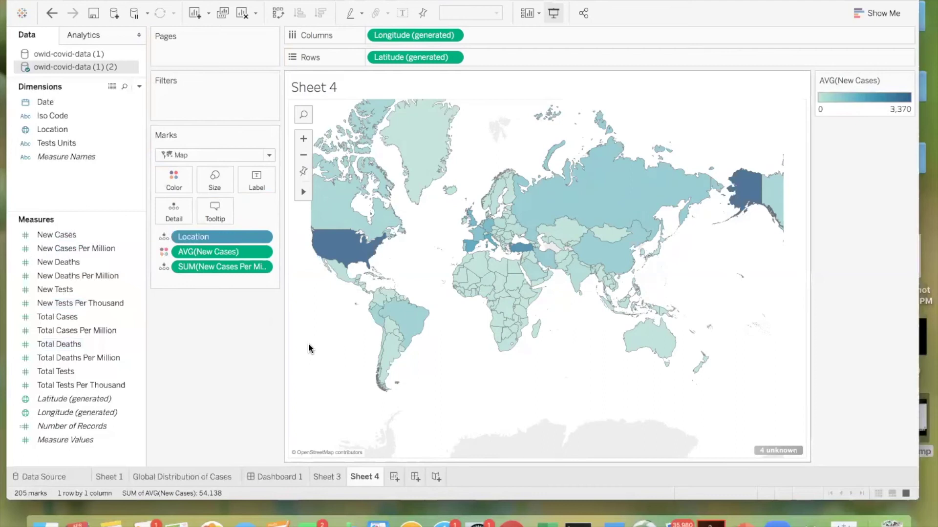
drag(58, 262, 200, 281)
drag(79, 276, 198, 295)
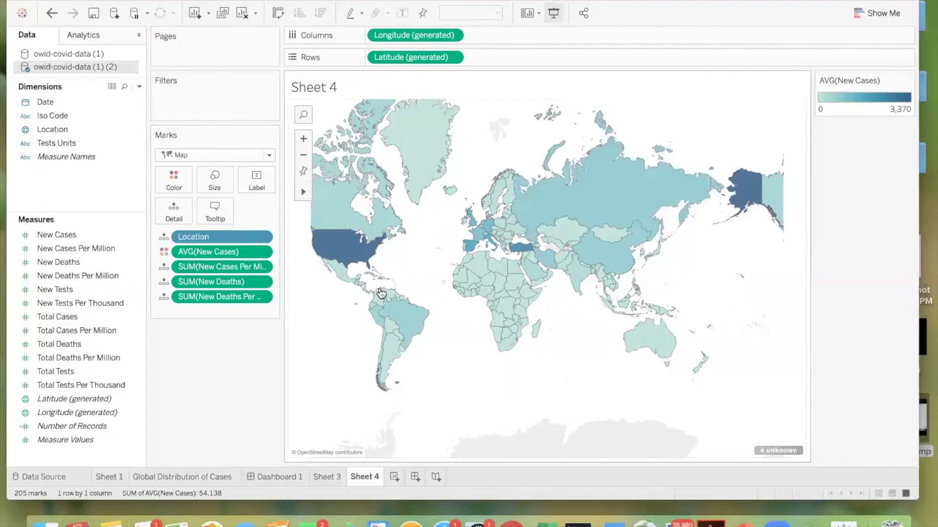
Try Bar and Line mark types on Sheet 4, then settle on Density for a heatmap
click(268, 155)
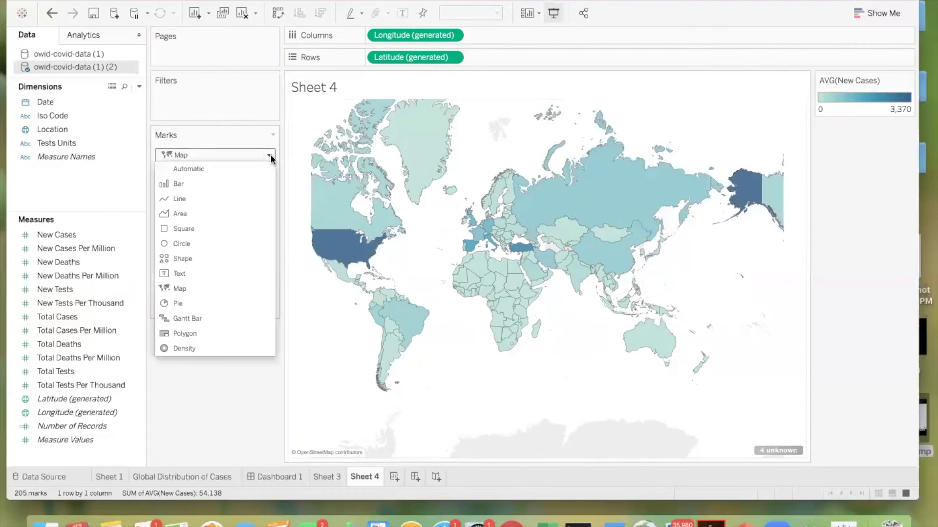
click(260, 184)
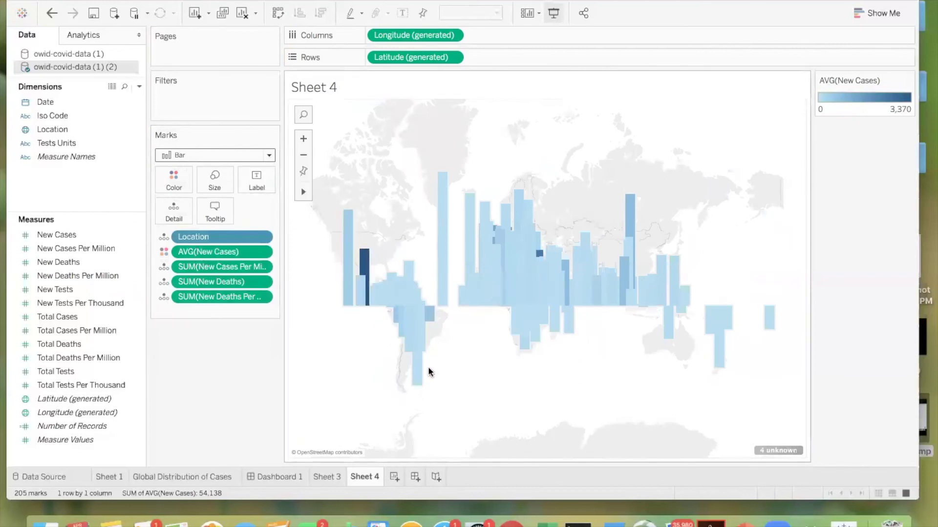
click(203, 156)
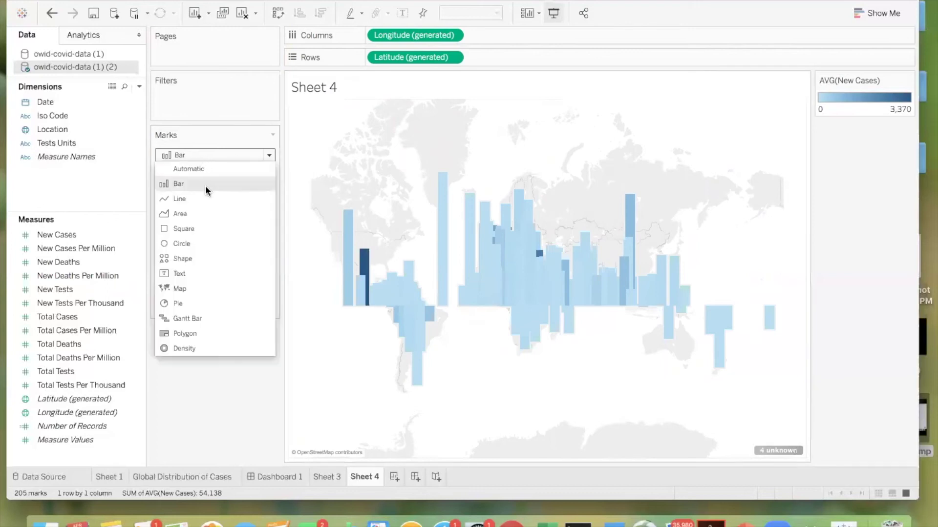
click(203, 198)
click(221, 156)
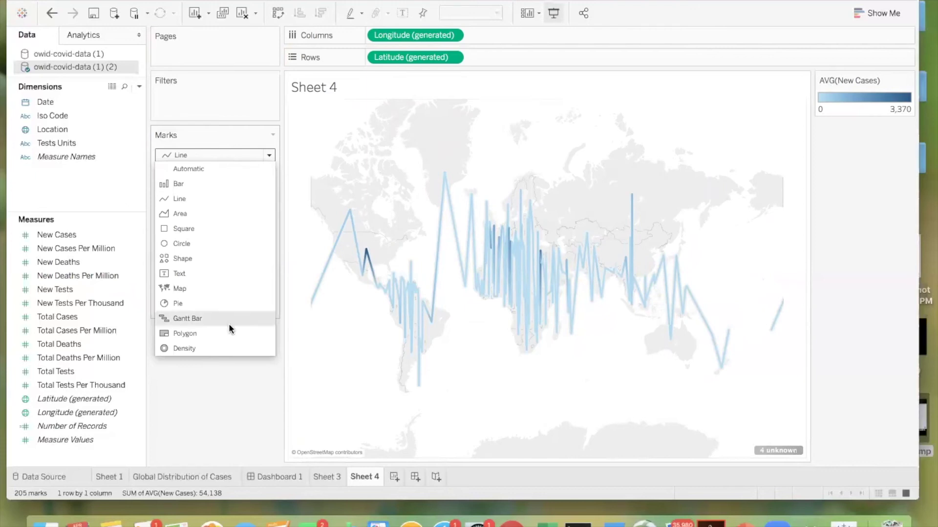
click(228, 349)
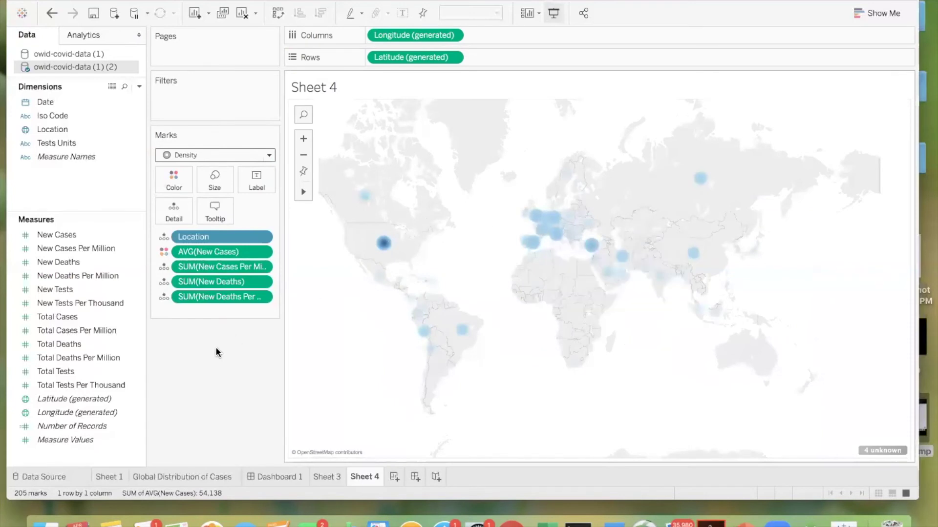
click(263, 157)
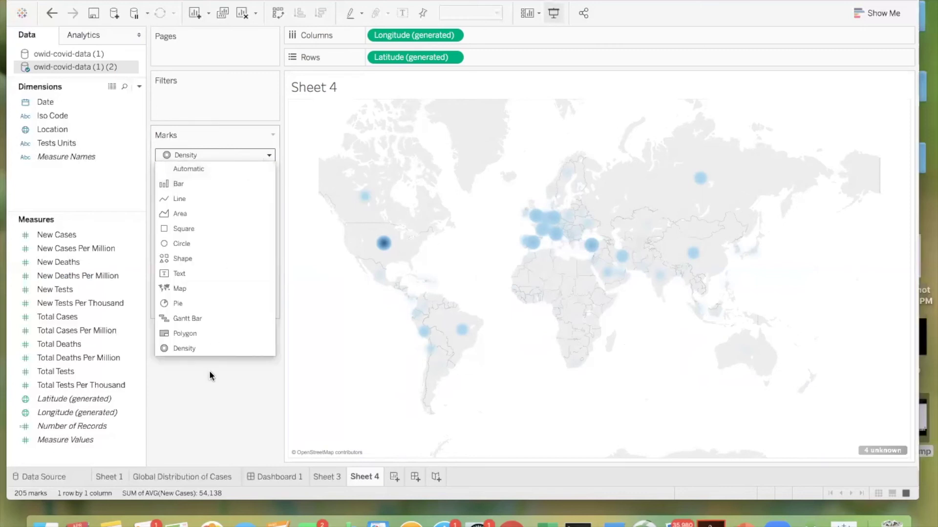
Return Sheet 4 to an Automatic filled map and show New Deaths Per Million as a Percentile
click(243, 165)
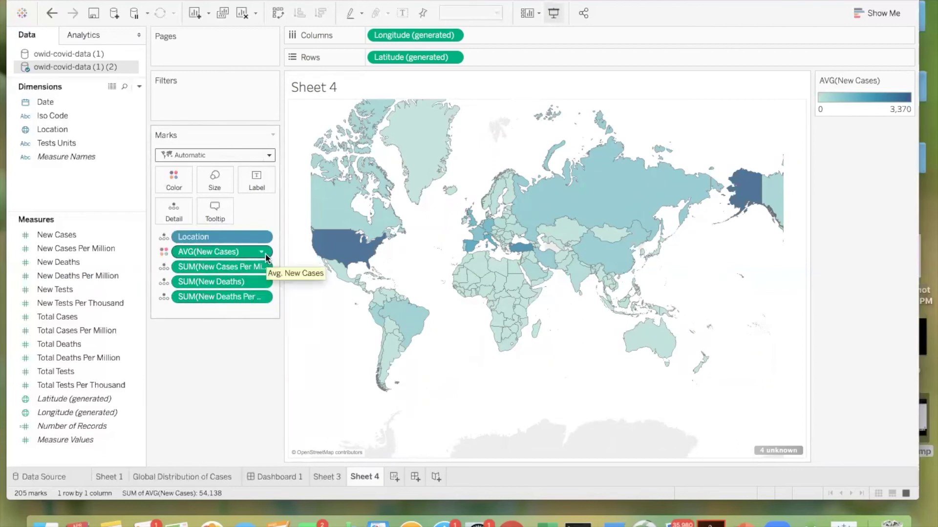
click(262, 297)
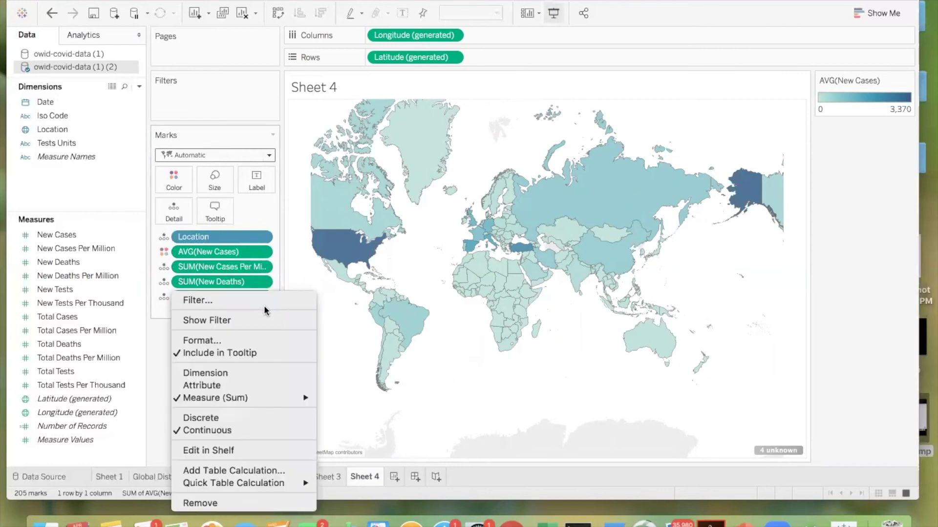
mouse_move(244, 483)
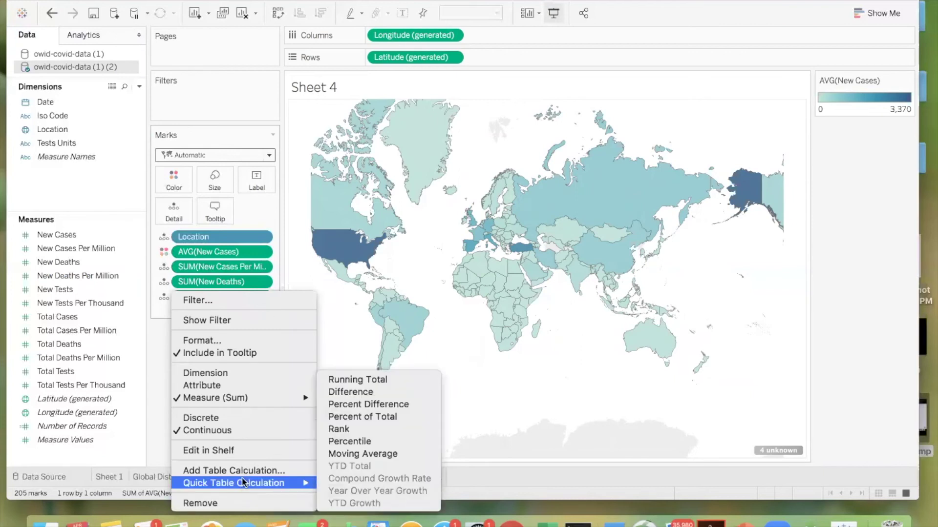
click(356, 442)
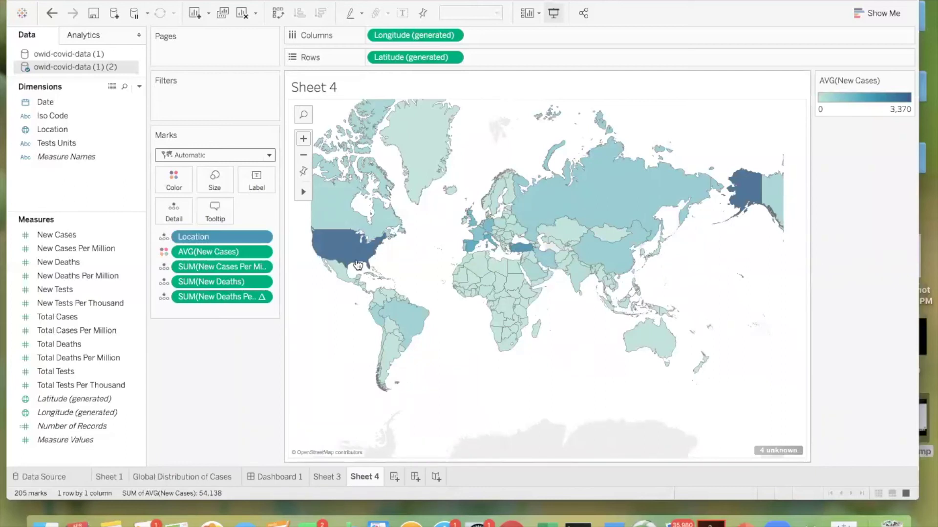
mouse_move(356, 250)
mouse_move(523, 254)
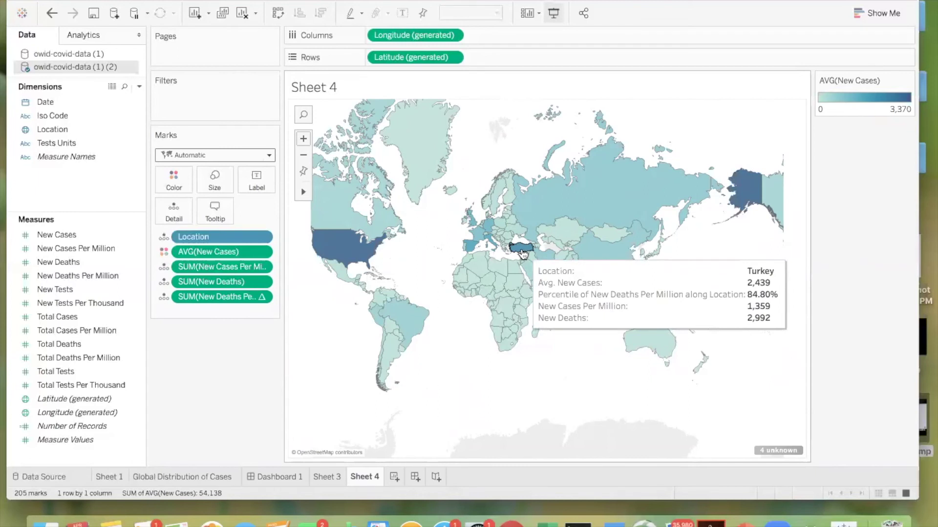
mouse_move(536, 332)
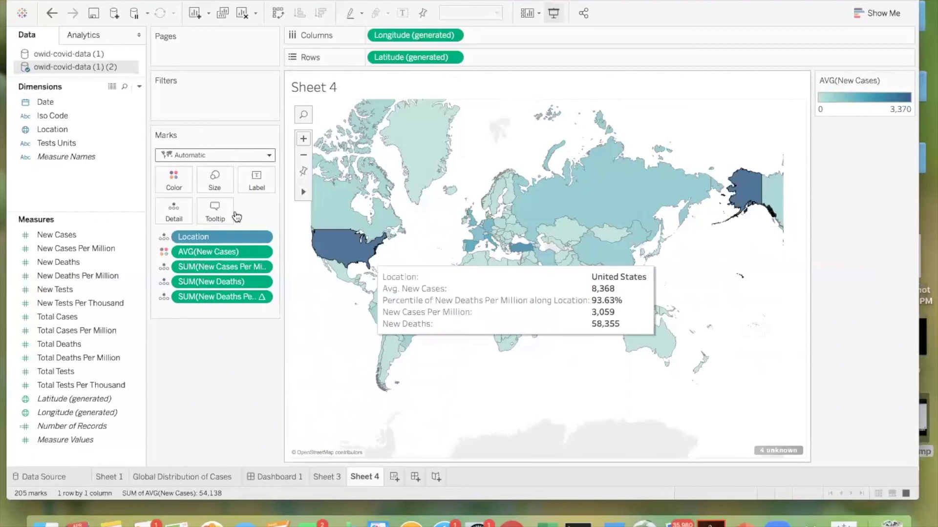
click(258, 253)
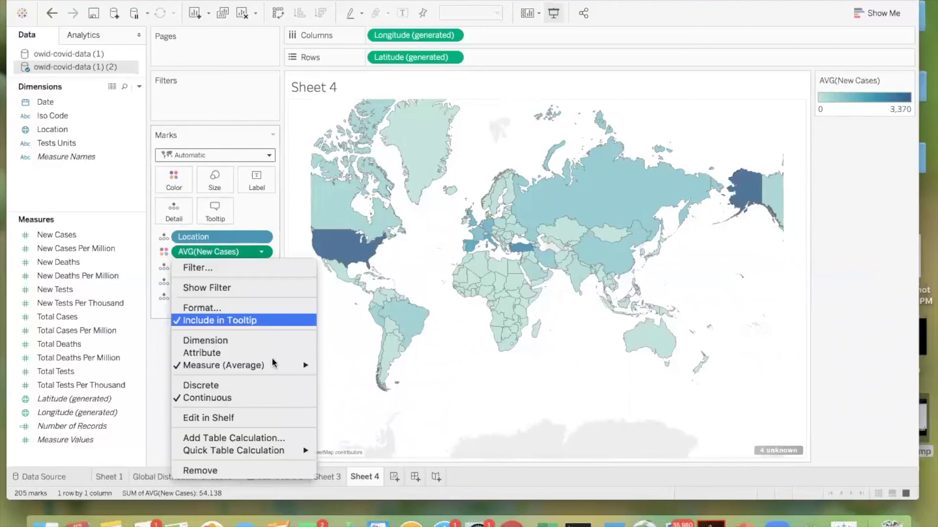
mouse_move(278, 366)
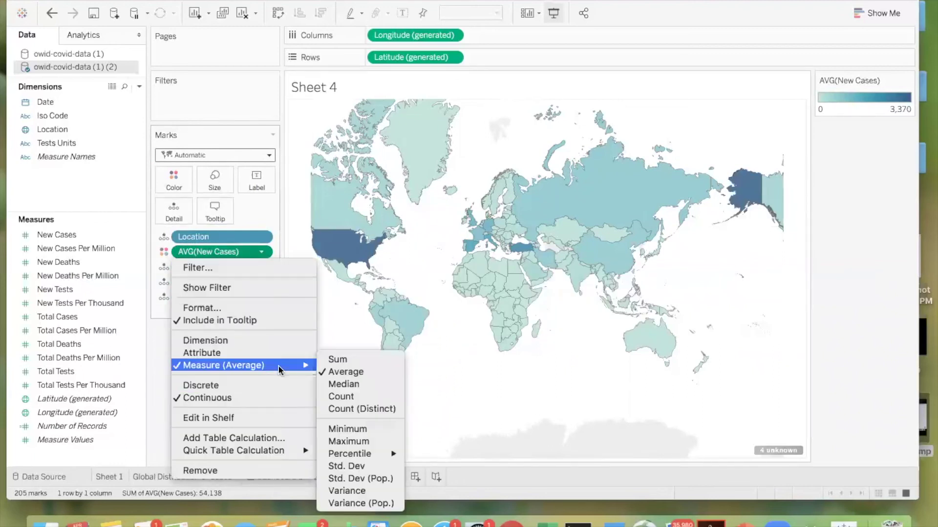
click(335, 360)
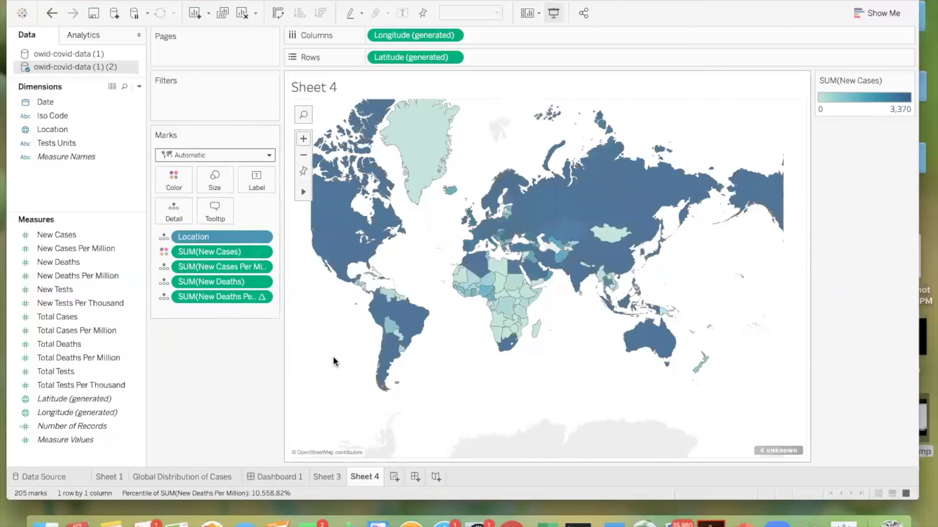
click(262, 235)
mouse_move(240, 393)
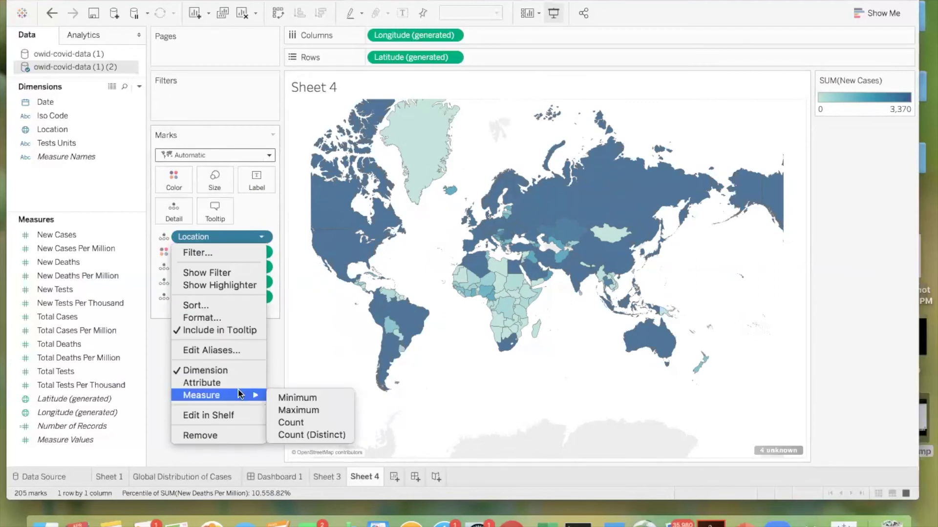
click(274, 222)
click(263, 252)
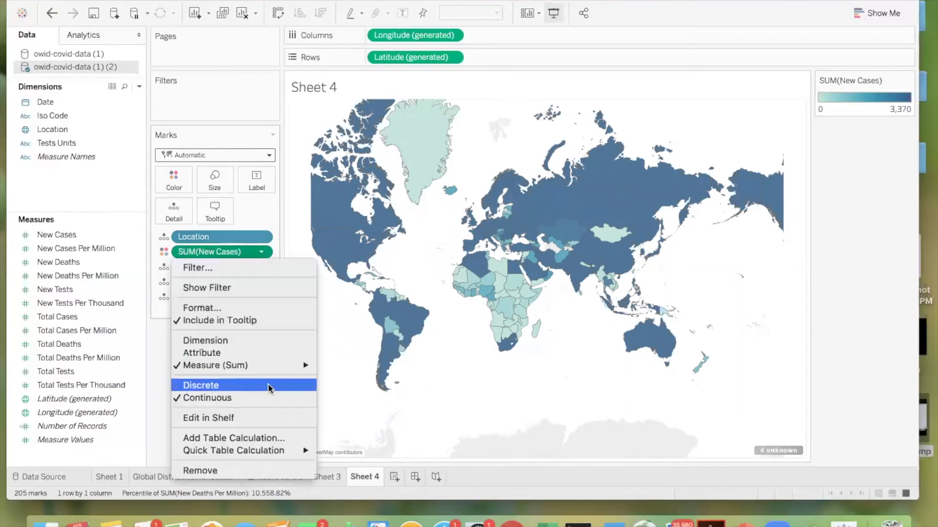
mouse_move(267, 366)
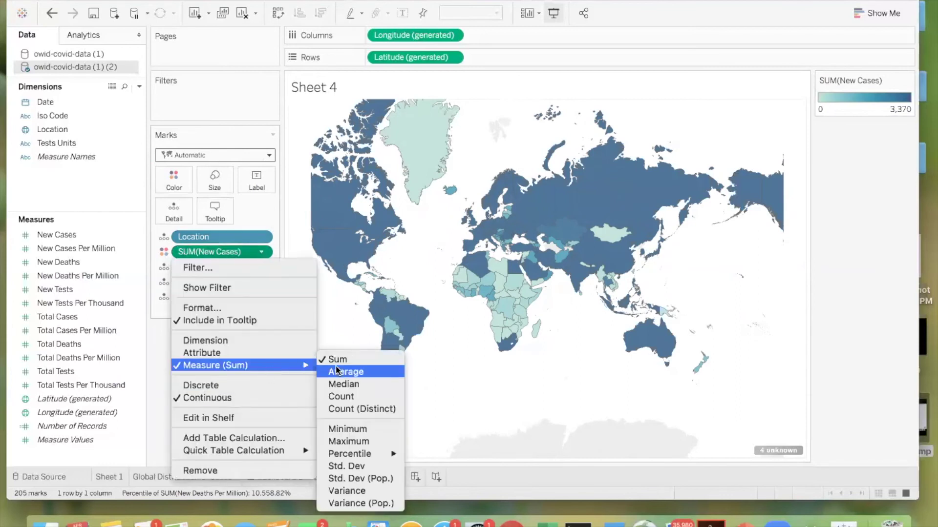
click(335, 371)
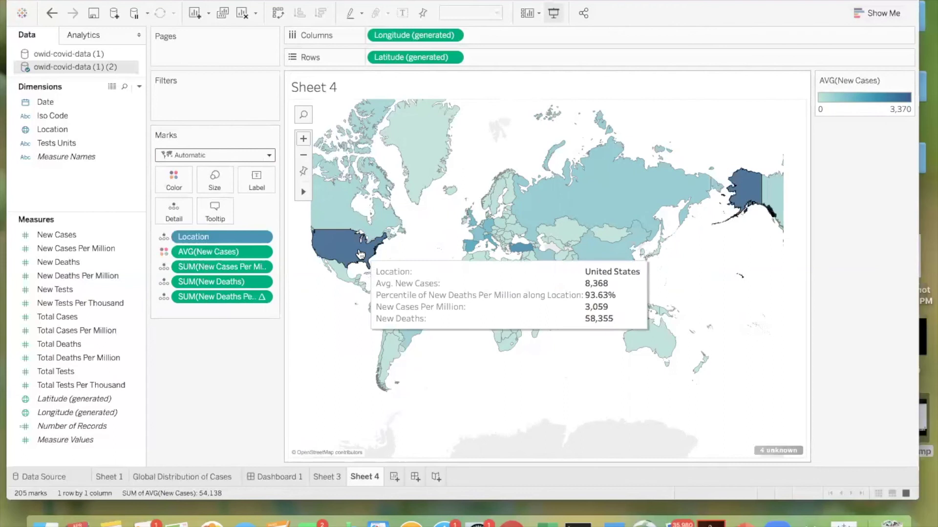
mouse_move(526, 271)
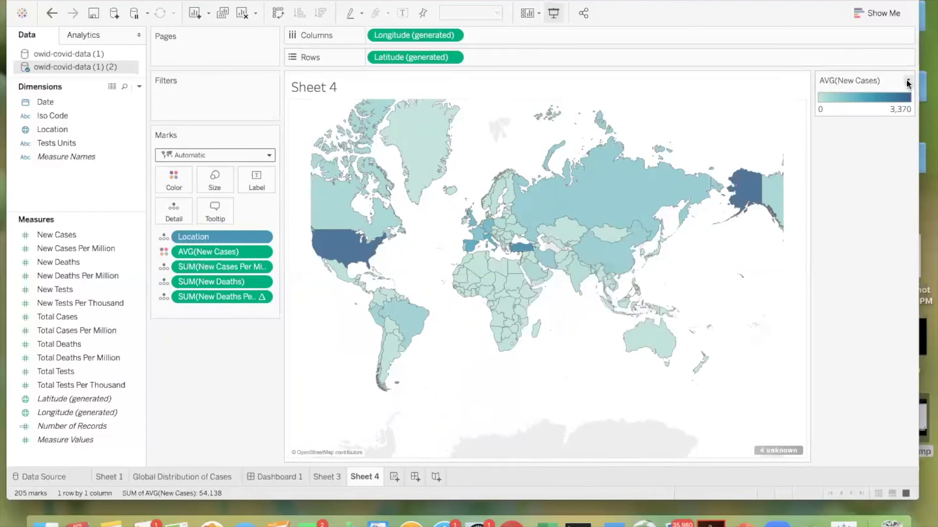
Change the AVG(New Cases) colour range end from 3,370 to 500
click(906, 82)
click(883, 95)
drag(434, 315, 463, 315)
key(BackSpace)
text(500)
click(567, 383)
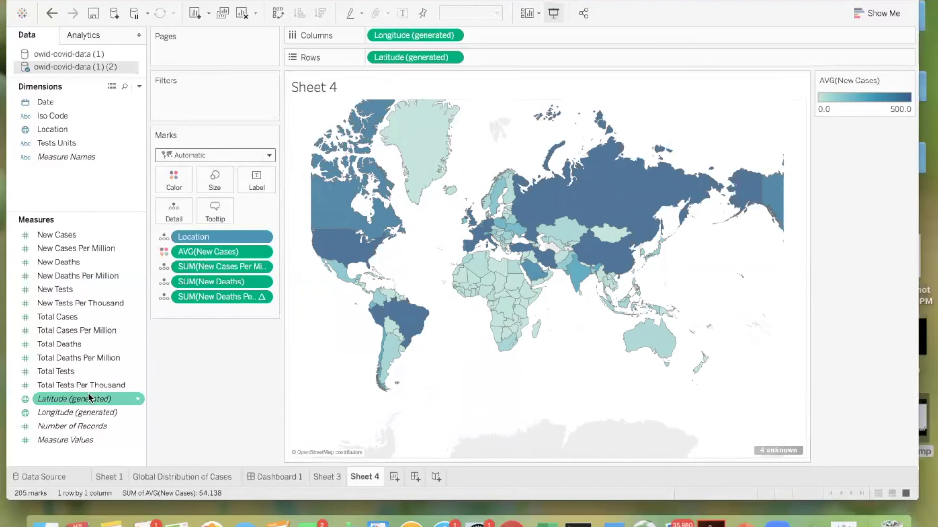
click(53, 477)
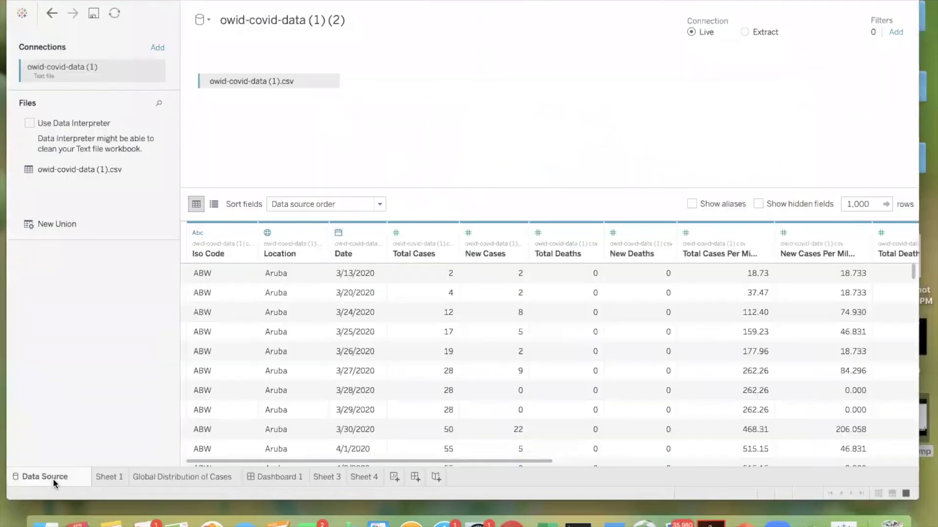
scroll(355, 365, down, 15)
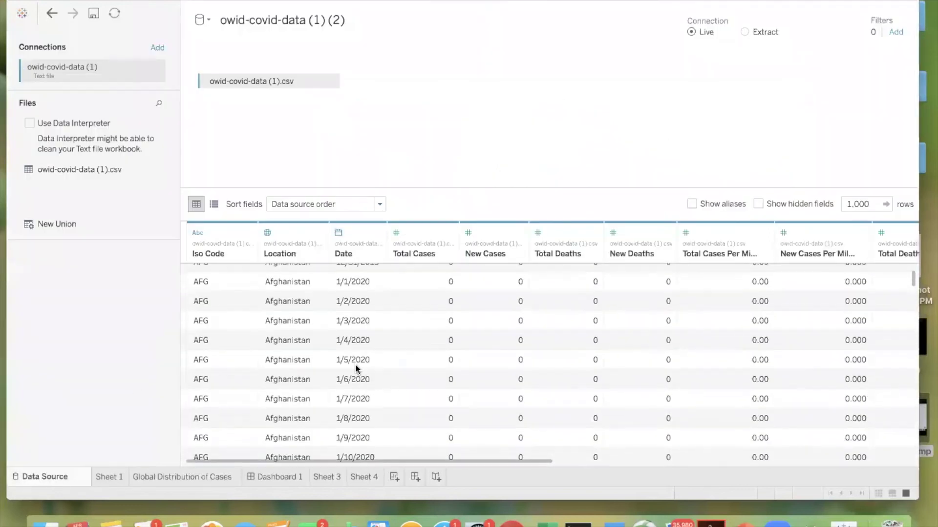
scroll(355, 364, down, 20)
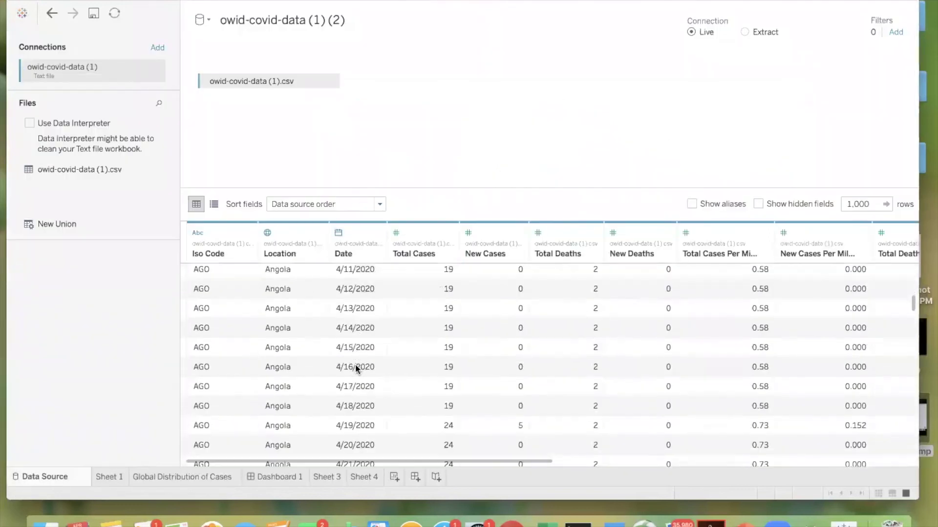
scroll(355, 367, right, 2)
scroll(353, 367, right, 5)
scroll(354, 368, down, 10)
scroll(354, 371, left, 5)
scroll(354, 371, up, 20)
scroll(355, 373, right, 2)
scroll(354, 373, left, 2)
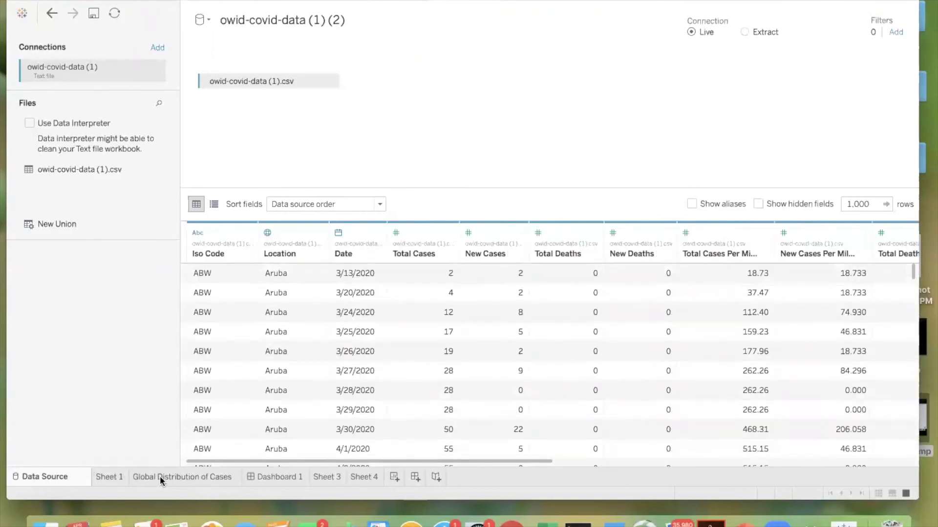
click(159, 477)
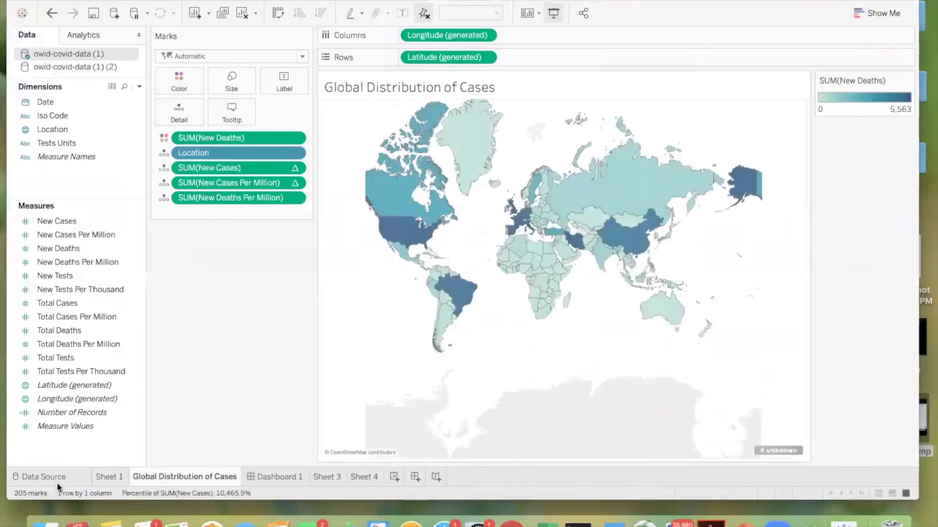
click(325, 476)
click(357, 473)
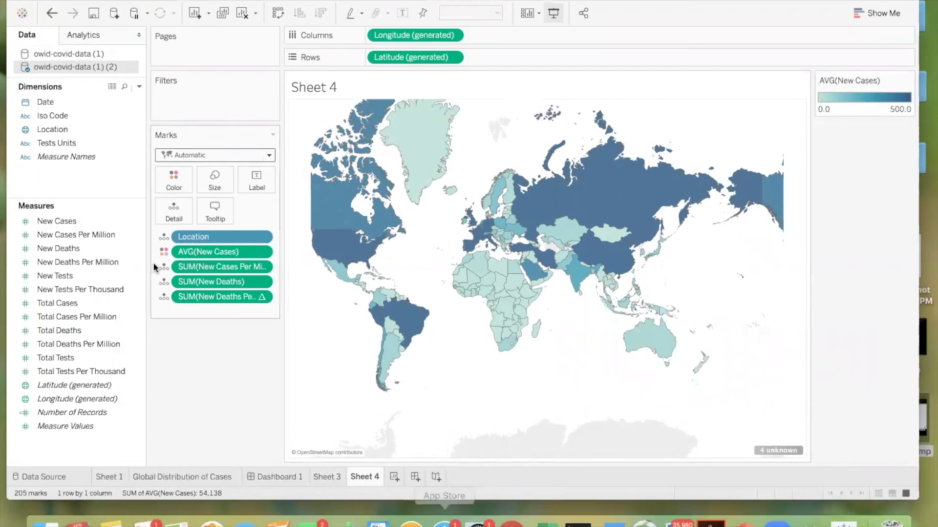
Edit the map tooltip, renaming 'Location:' to 'Country:' and replacing 'along' with '/'
mouse_move(346, 216)
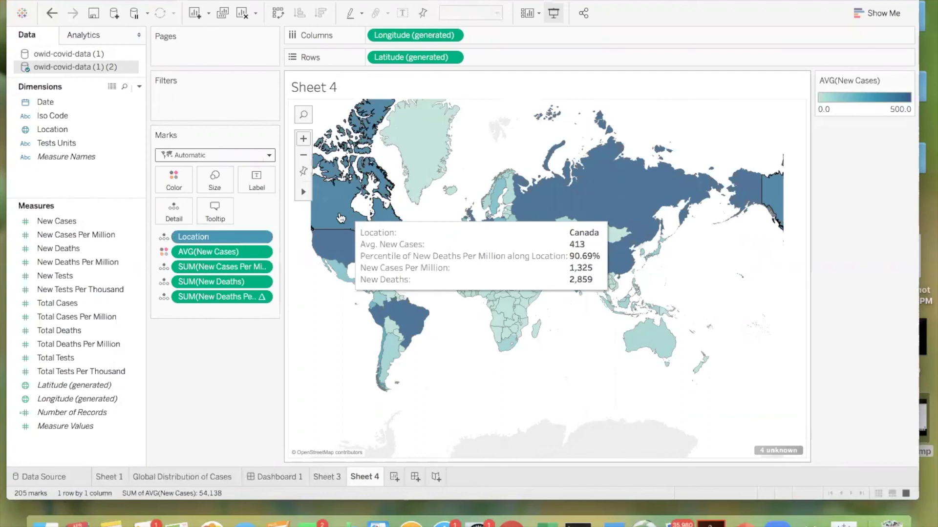
click(213, 218)
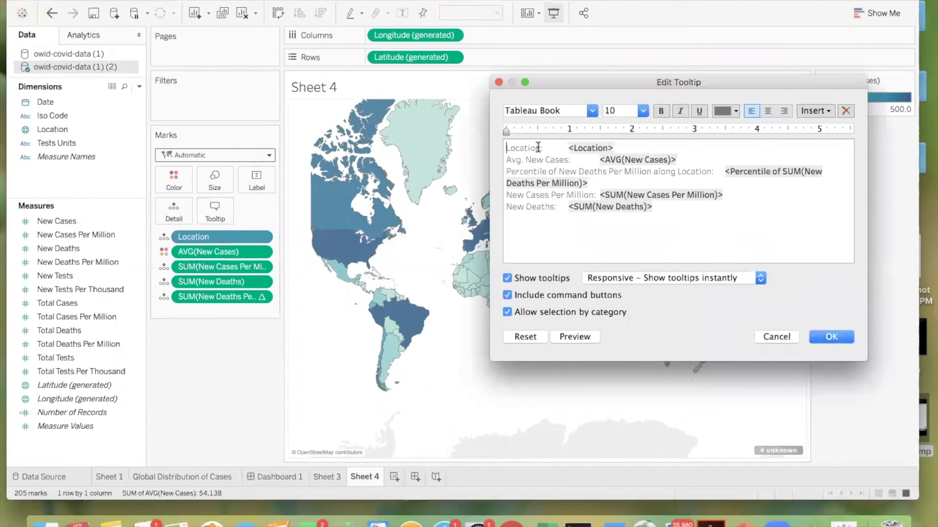
drag(537, 148, 504, 147)
key(BackSpace)
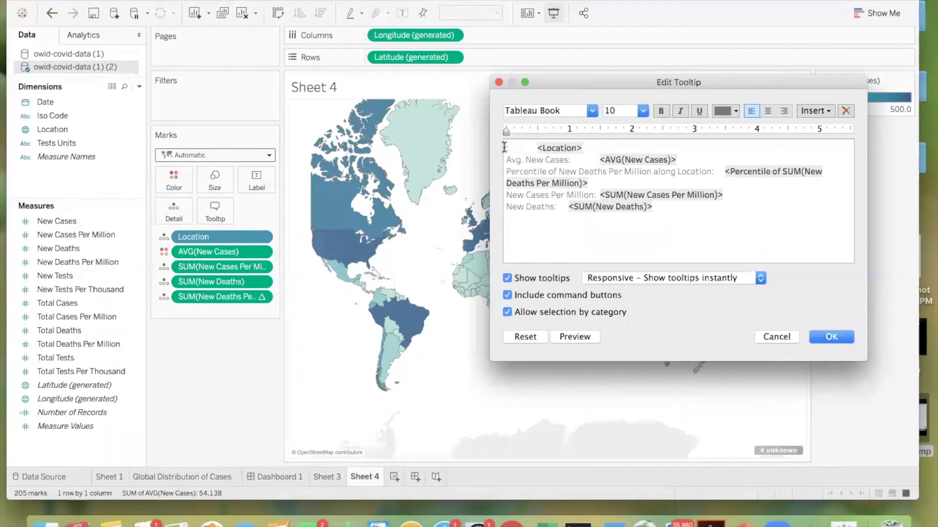
text(Country)
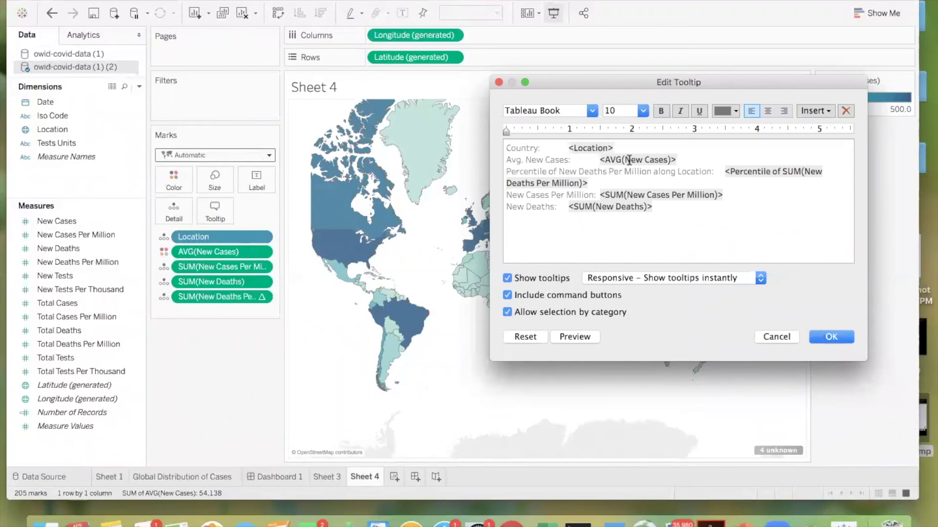
text(:)
double_click(674, 172)
key(BackSpace)
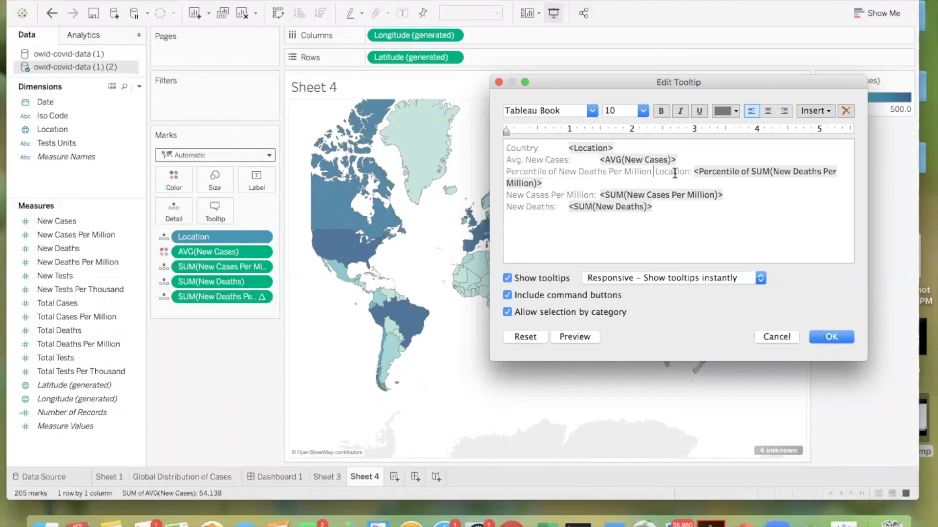
text(/)
click(655, 182)
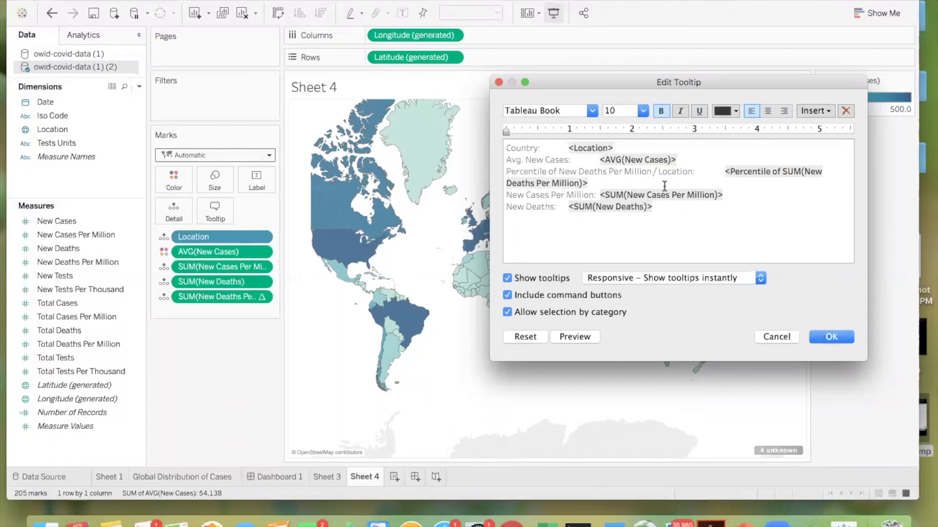
click(849, 336)
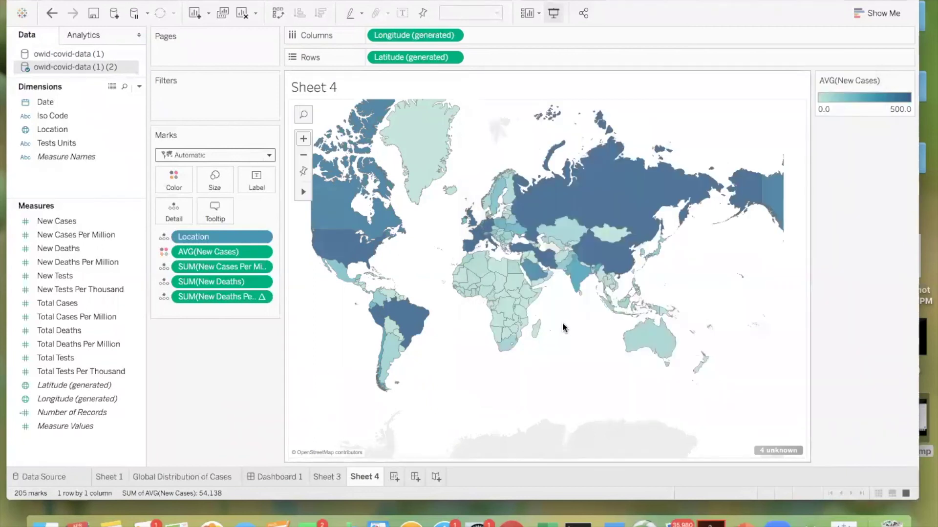
Keep the tooltip set to Responsive – show tooltips instantly
mouse_move(513, 268)
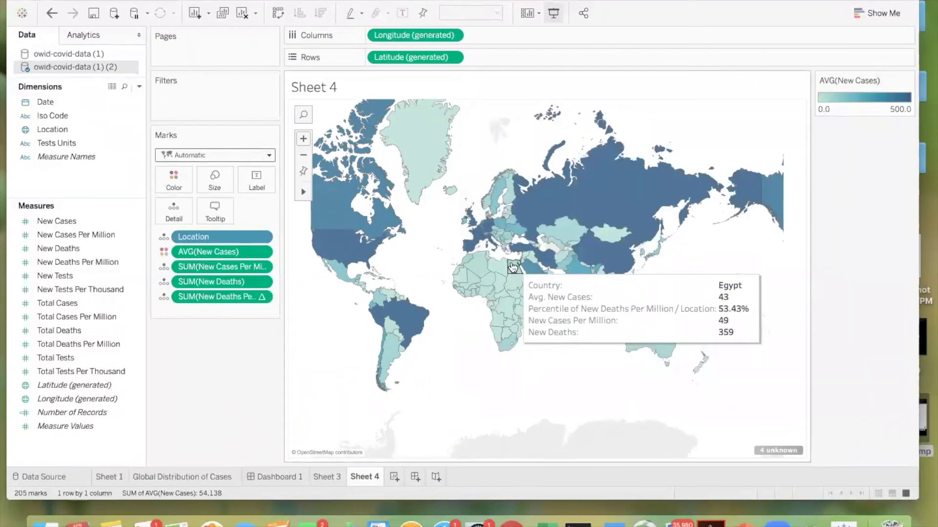
click(215, 210)
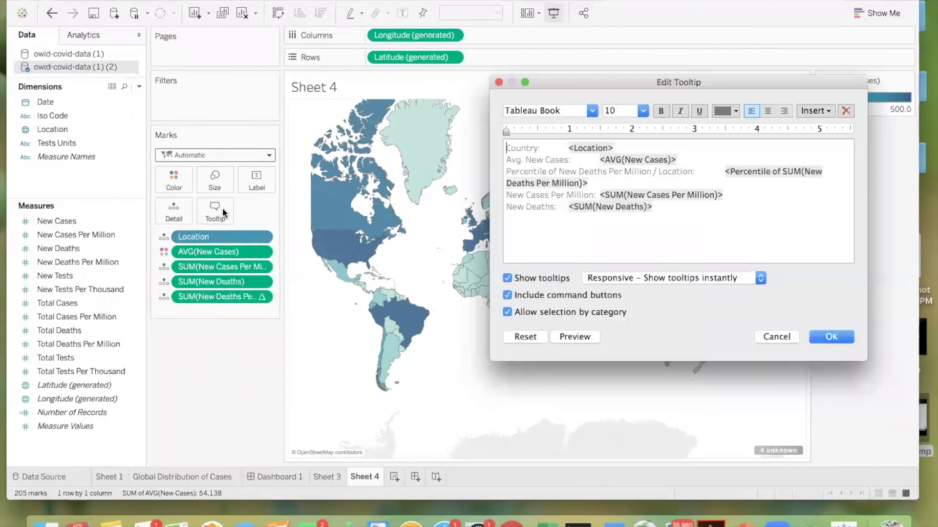
click(658, 279)
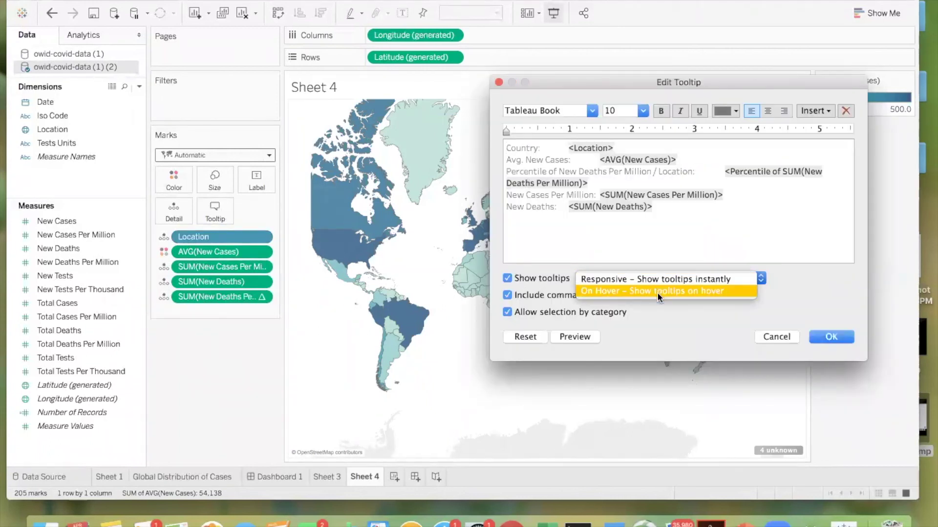
click(663, 280)
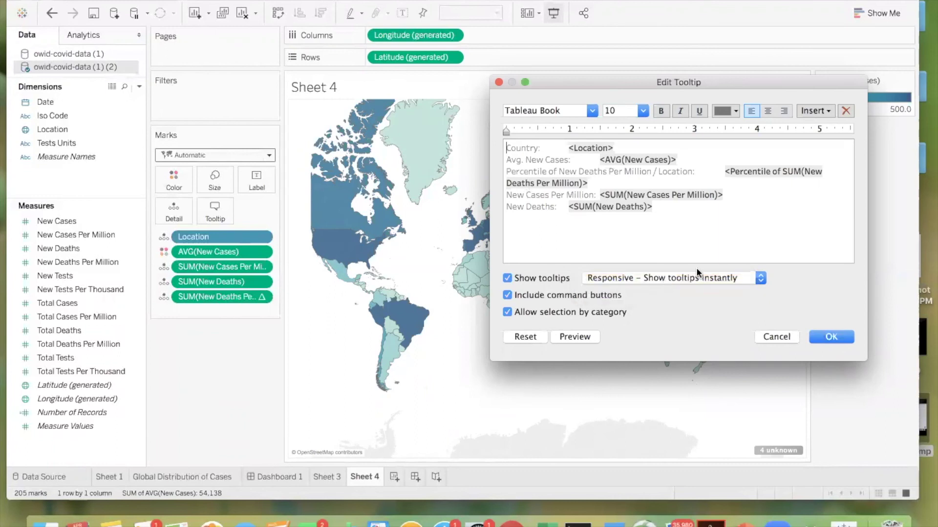
click(826, 340)
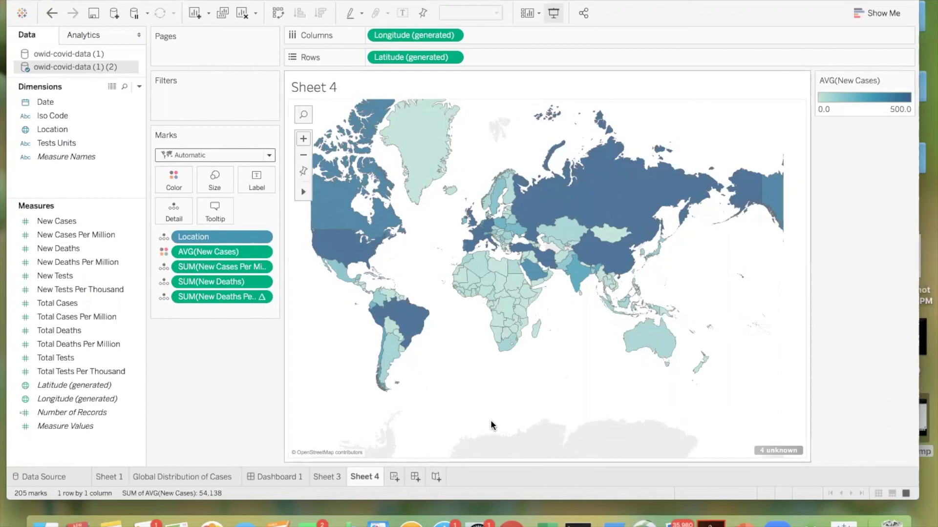
click(325, 477)
click(361, 476)
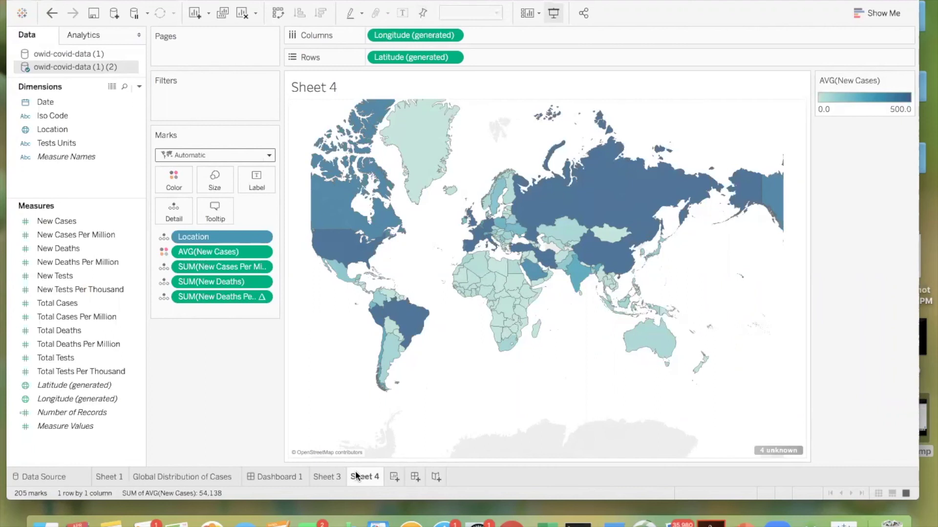
Build a new dashboard with the Sheet 4 map and the Sheet 3 bar chart on its right
click(414, 478)
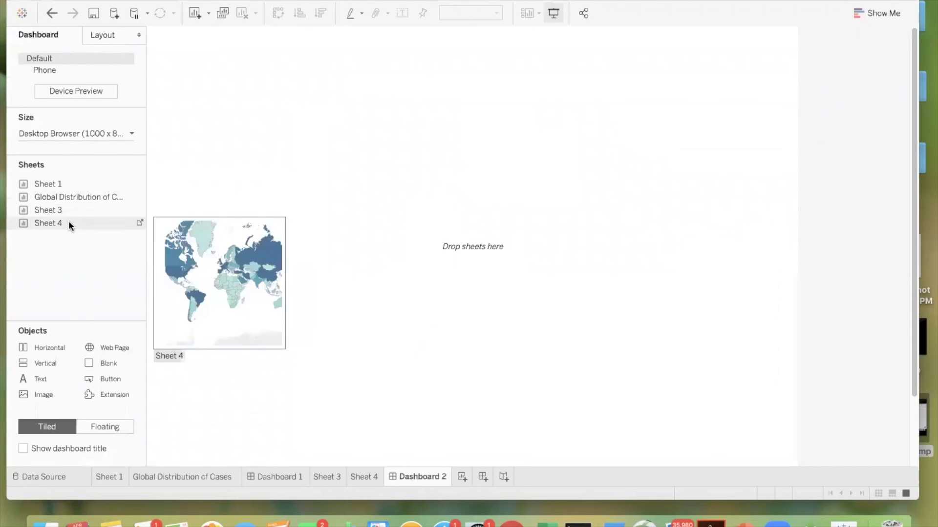
drag(68, 222, 233, 225)
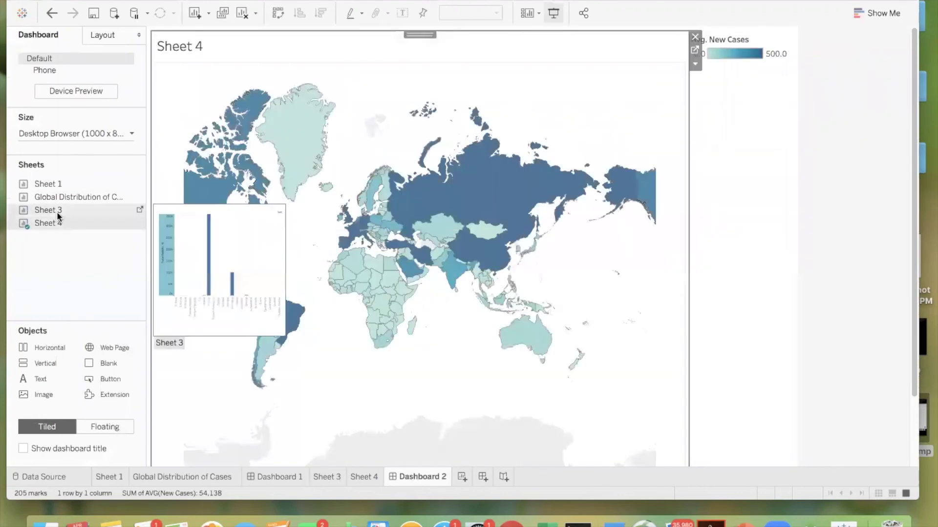
drag(60, 209, 728, 168)
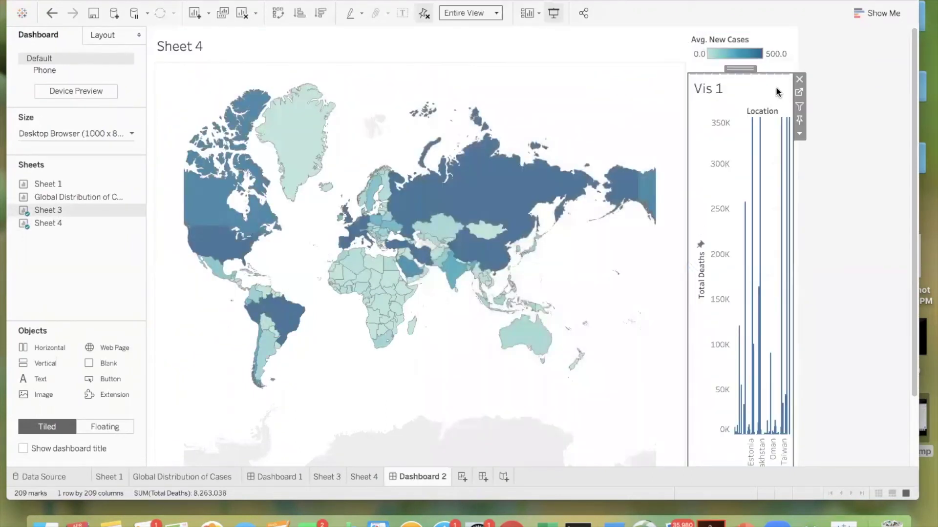
click(796, 75)
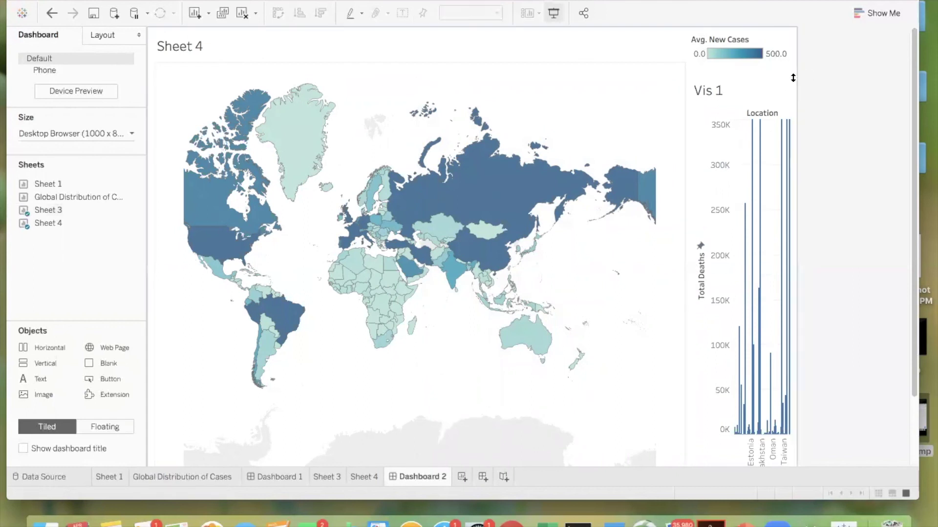
Zoom the dashboard map in around the Arabian Sea, then bring up Share Workbook With Others
mouse_move(476, 206)
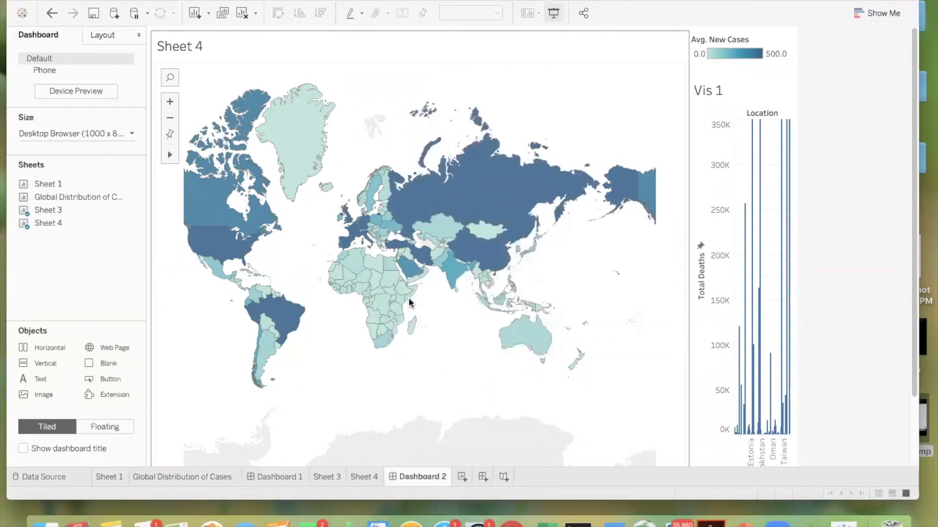
scroll(750, 352, down, 3)
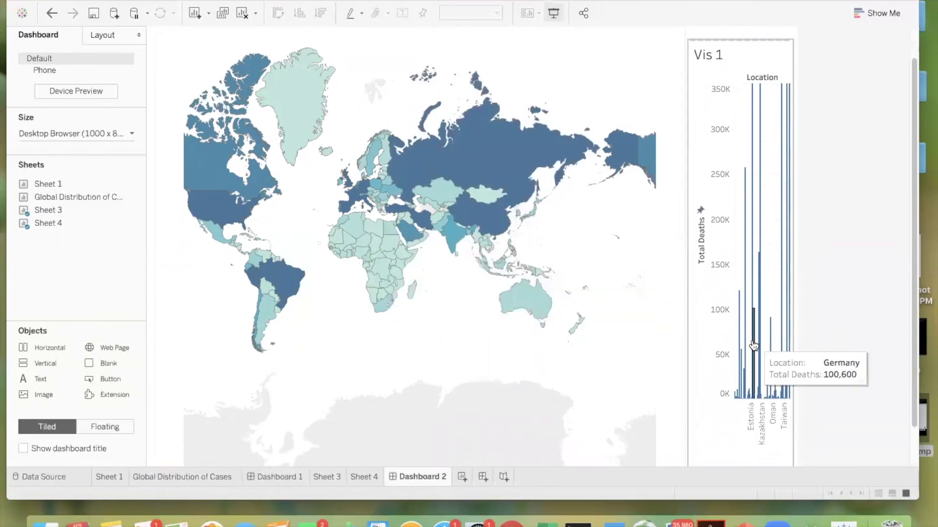
scroll(469, 200, up, 4)
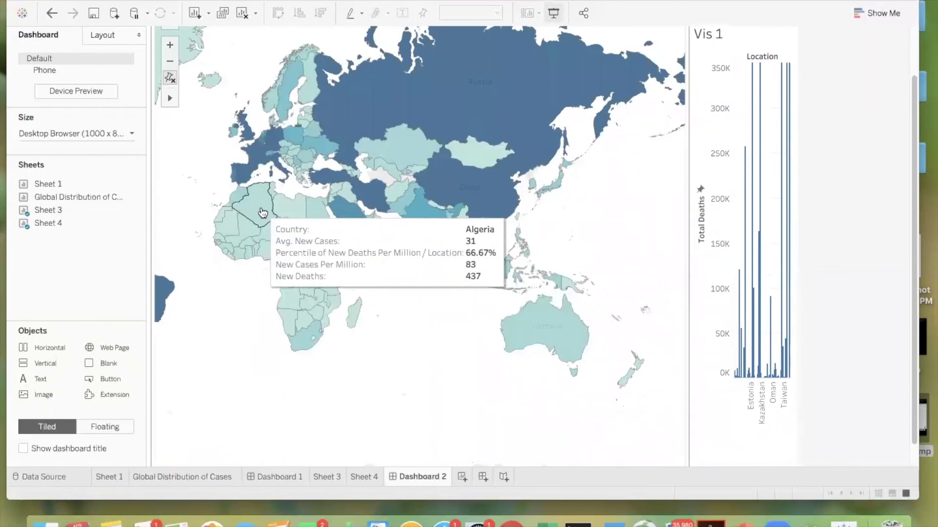
scroll(336, 251, up, 3)
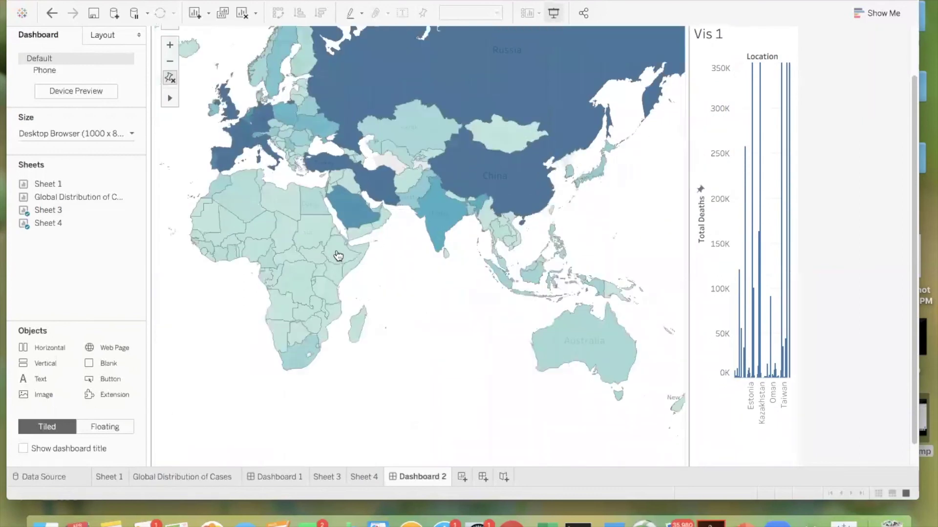
scroll(338, 255, up, 3)
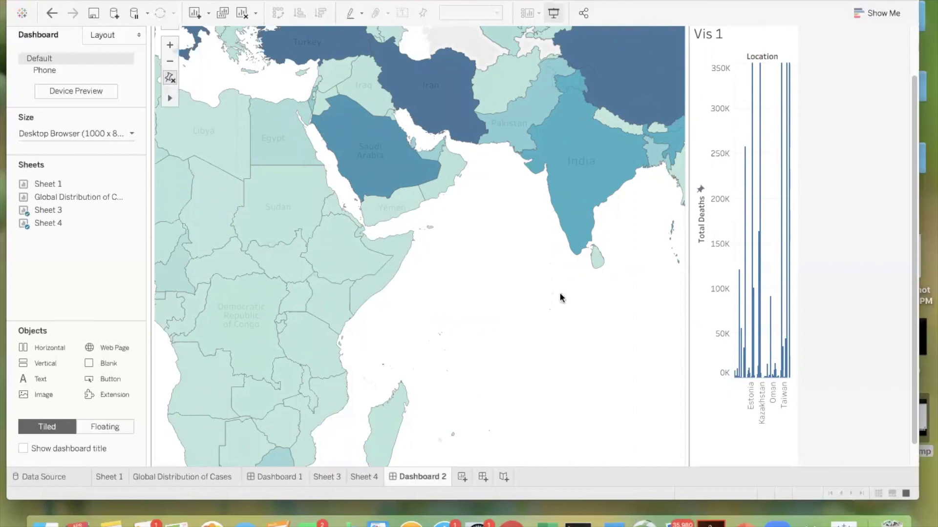
drag(691, 1, 710, 26)
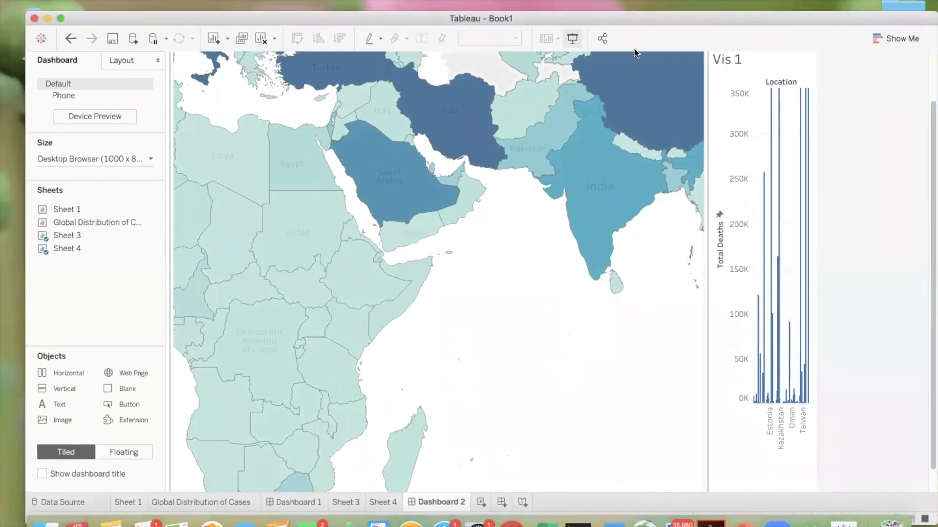
click(602, 39)
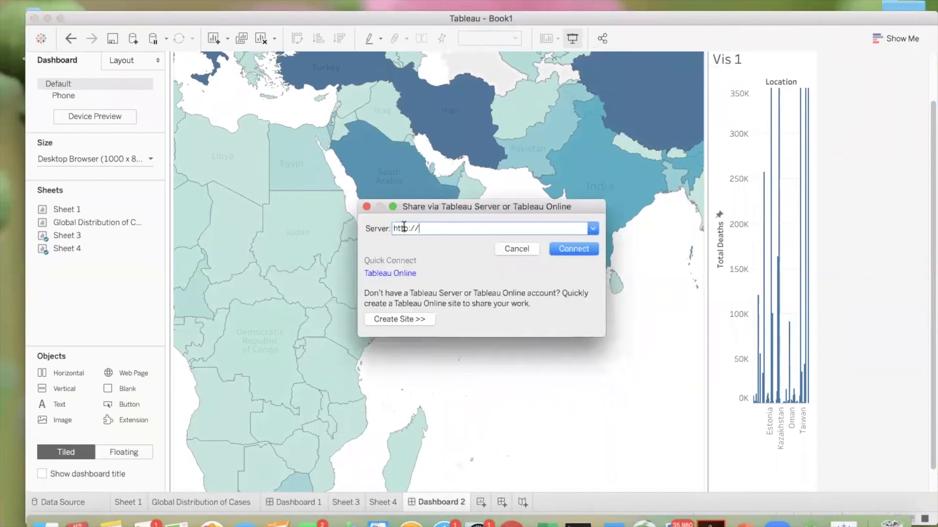
Close the sharing prompt and return to the Sheet 3 bar chart
click(366, 207)
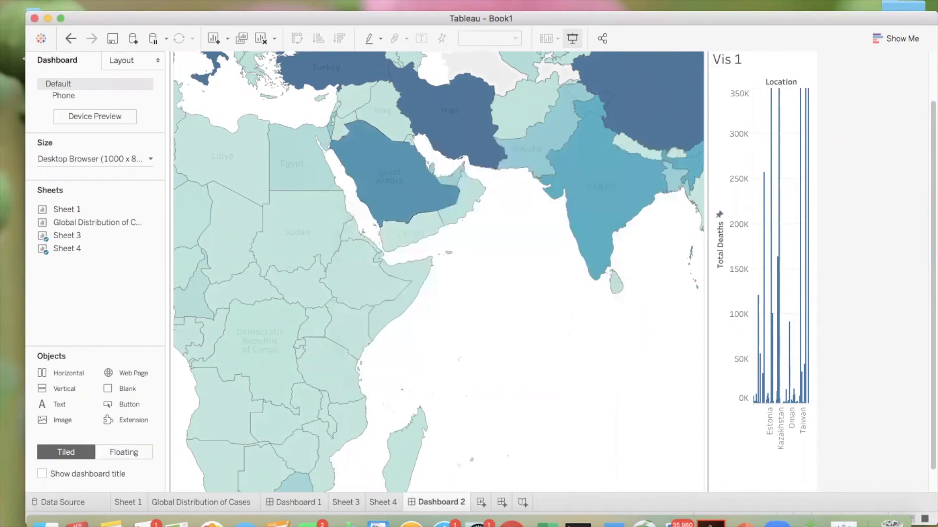
drag(627, 19, 615, 0)
click(330, 477)
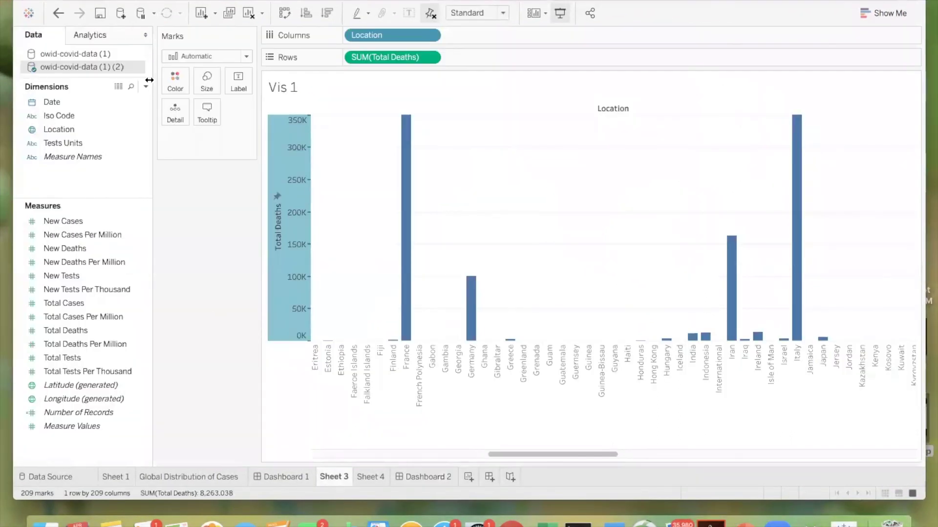
Look through the Data and Worksheet menus, then switch to Chrome
click(122, 2)
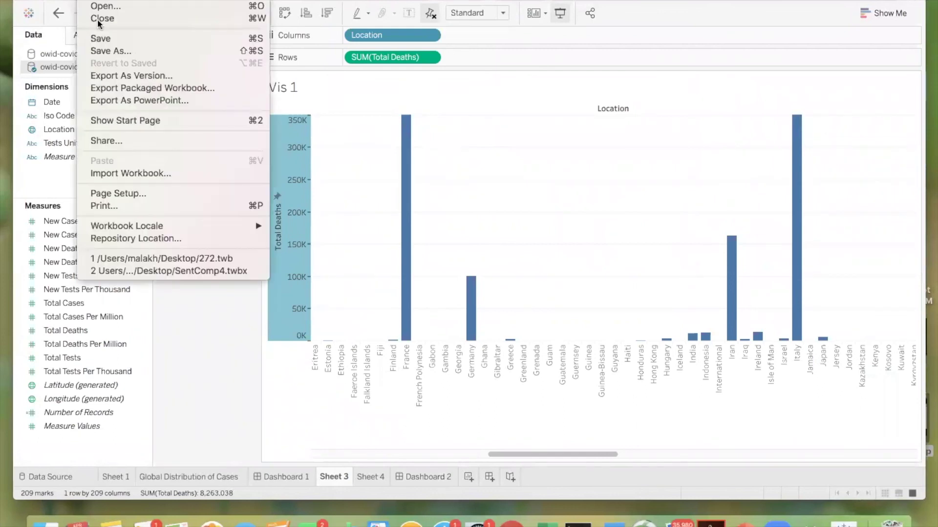
mouse_move(156, 0)
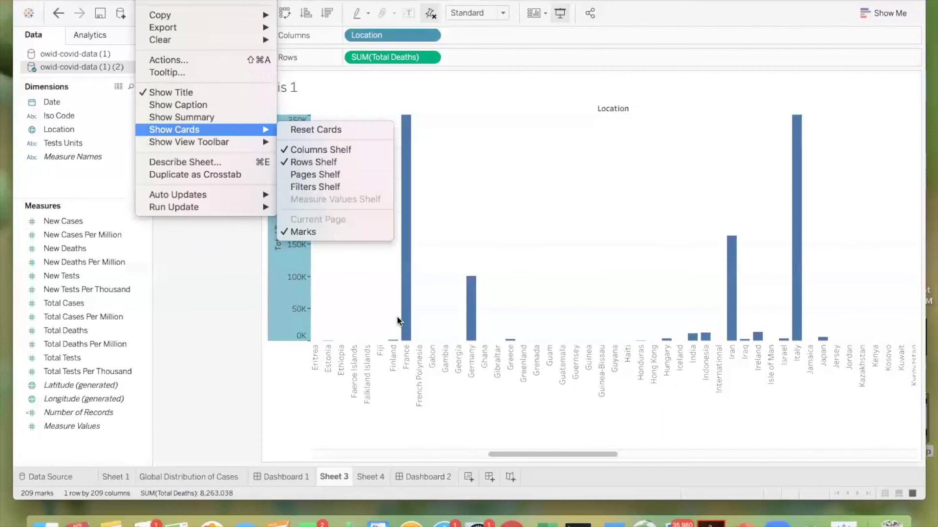
click(222, 336)
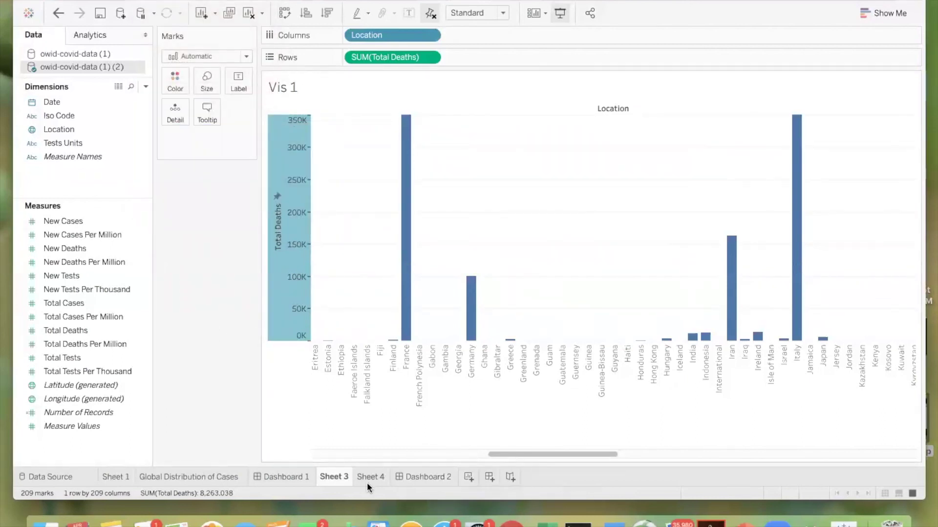
click(518, 512)
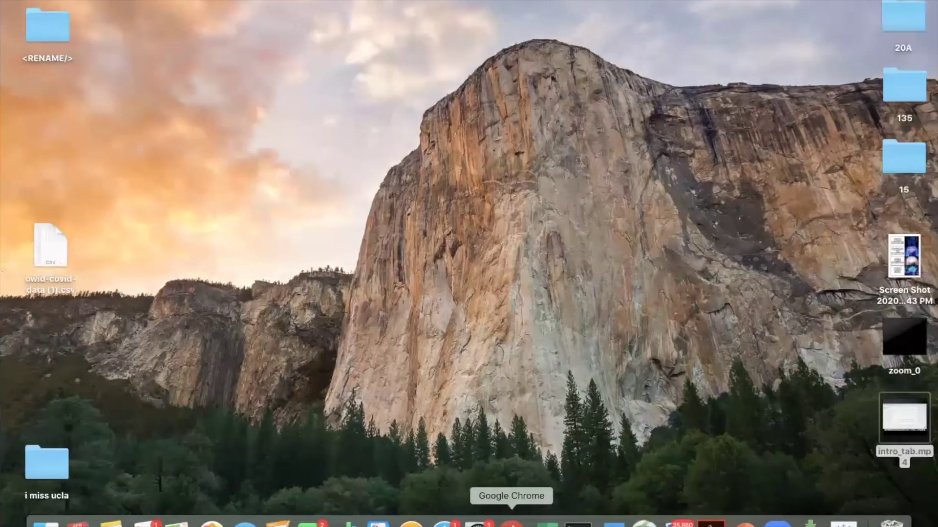
Exit the Slides presentation and move between Chrome tabs and Tableau, ending on the Zoom page
click(511, 514)
key(Escape)
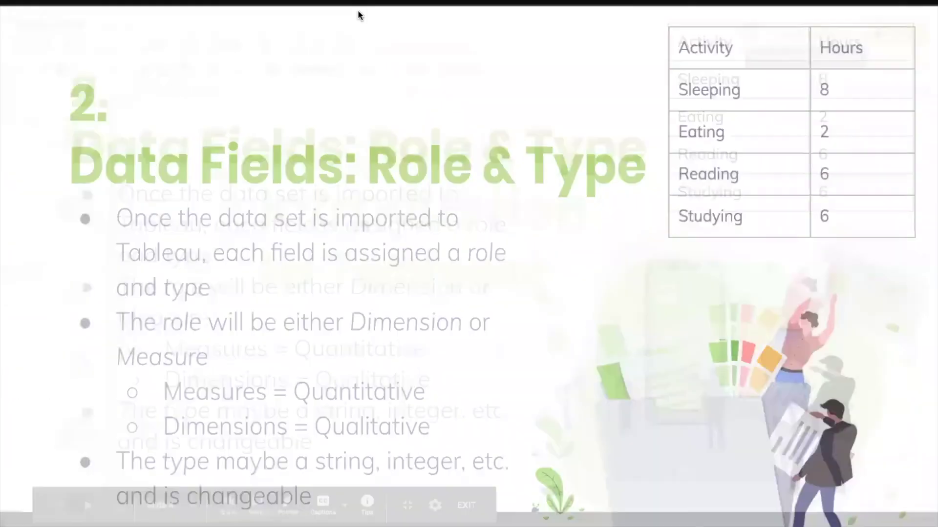
click(310, 4)
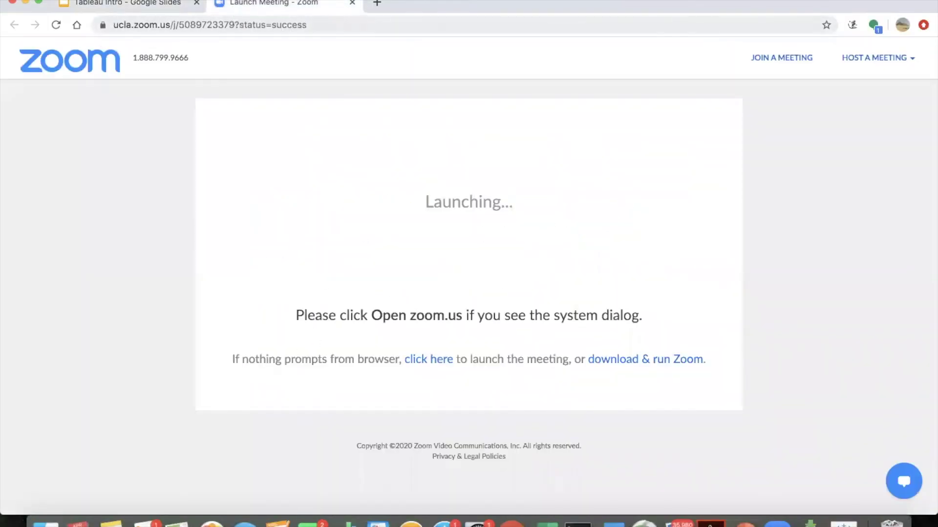
click(153, 4)
key(super+Tab)
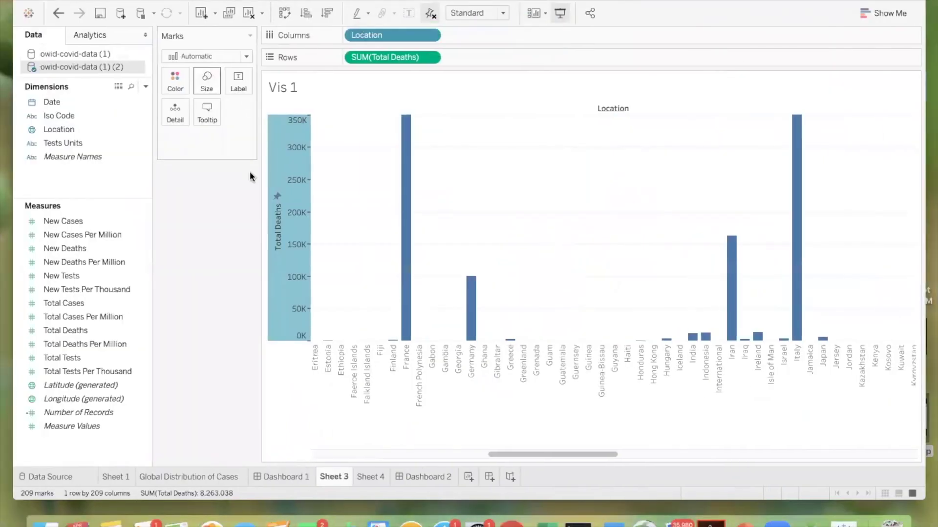
click(511, 523)
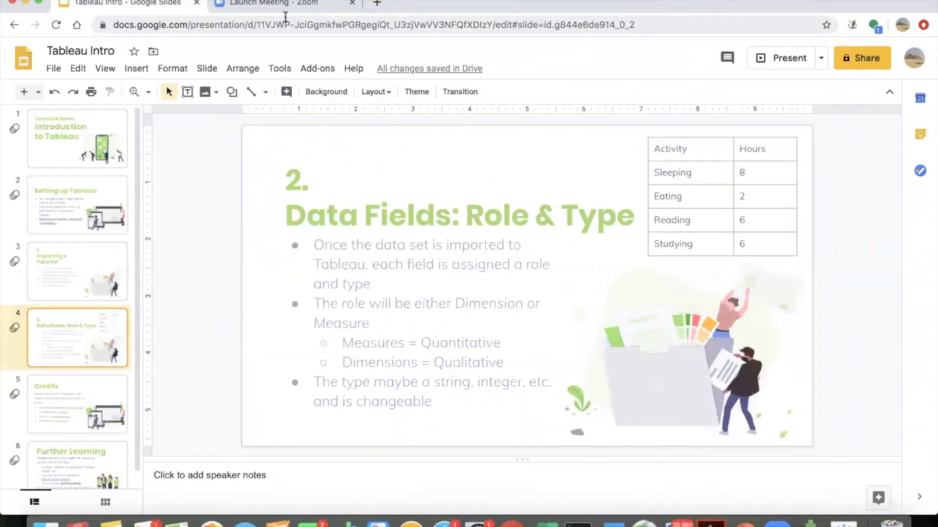
click(272, 6)
Put the Zoom tab in its own maximized window on another desktop and clear its address
drag(273, 6, 296, 103)
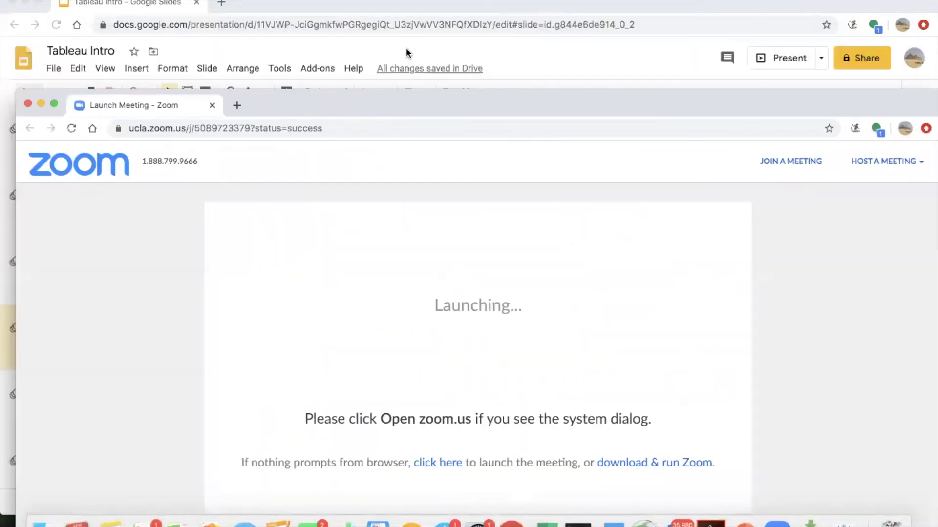
key(ctrl+Up)
drag(320, 218, 310, 3)
click(311, 70)
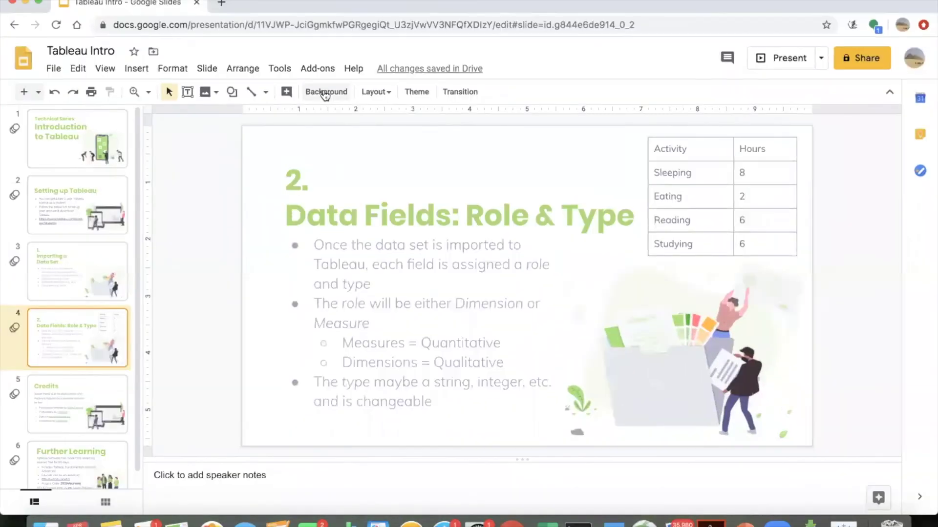
key(ctrl+Left)
key(ctrl+Left)
double_click(315, 98)
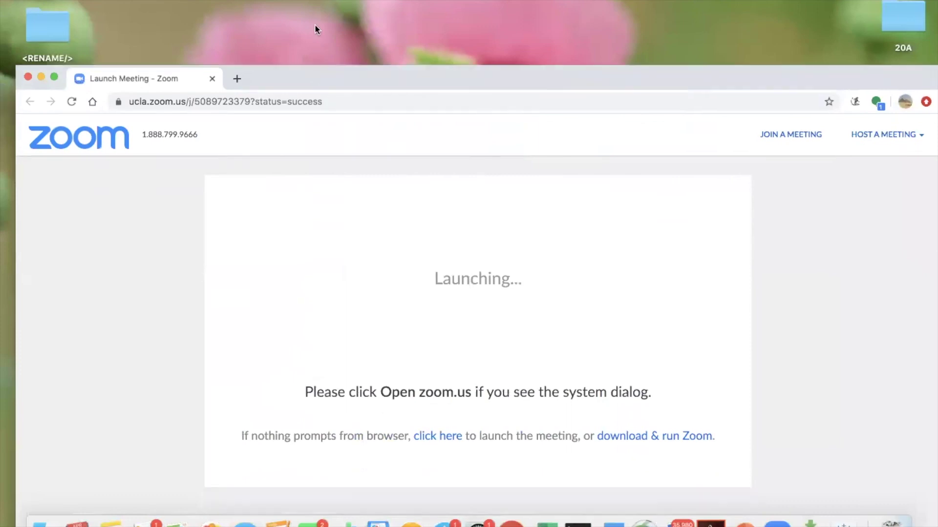
click(294, 18)
key(BackSpace)
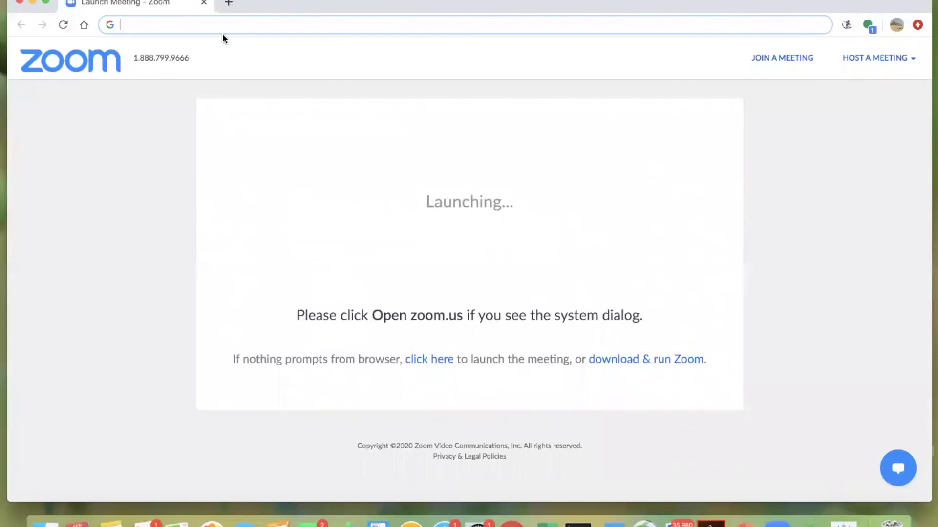
Google 'tableau public' and open the 'Gallery | Tableau Public' result
text(tableau public)
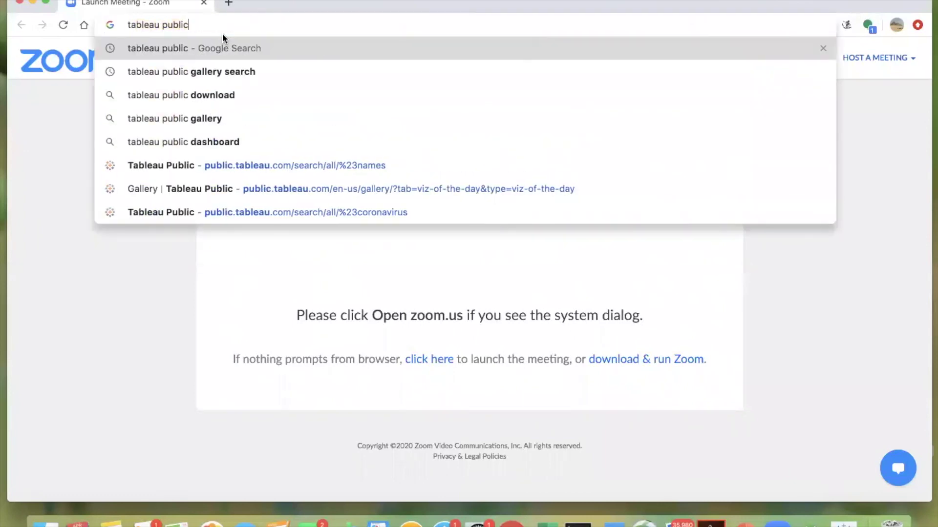
key(Return)
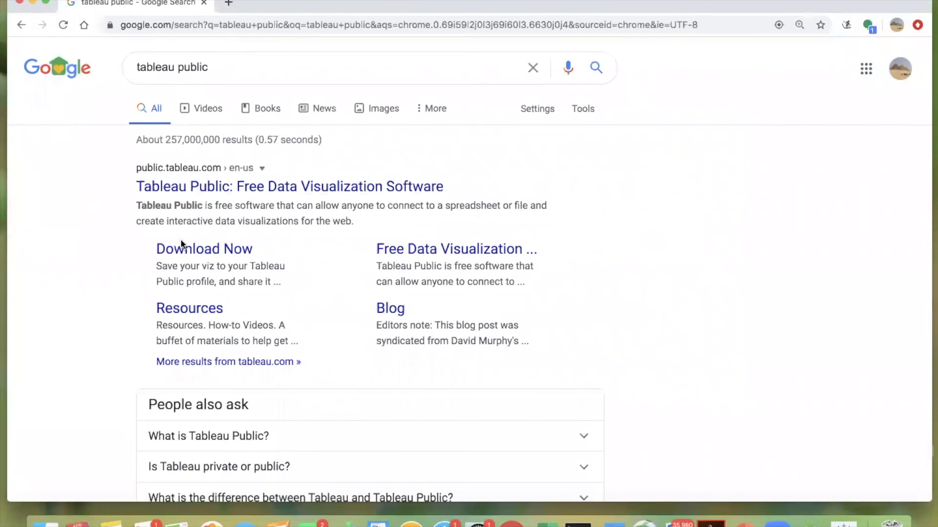
scroll(153, 265, down, 9)
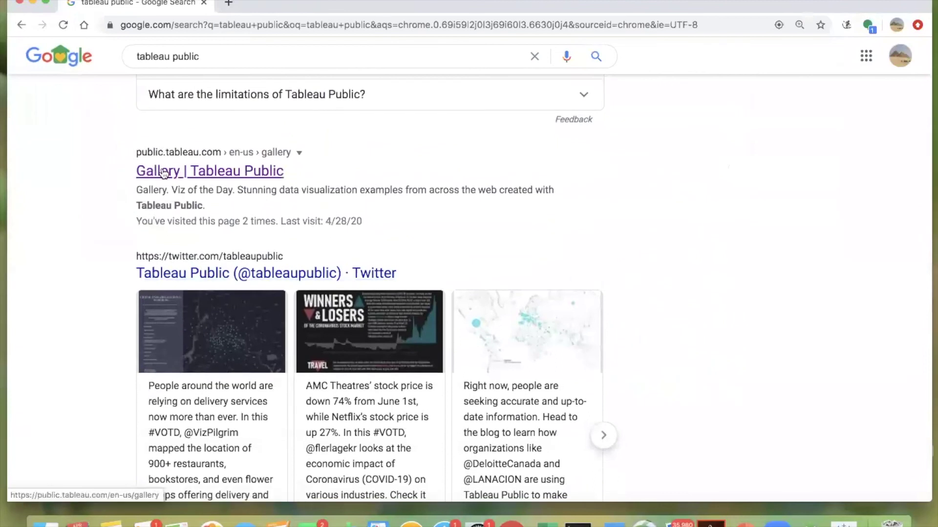
click(163, 172)
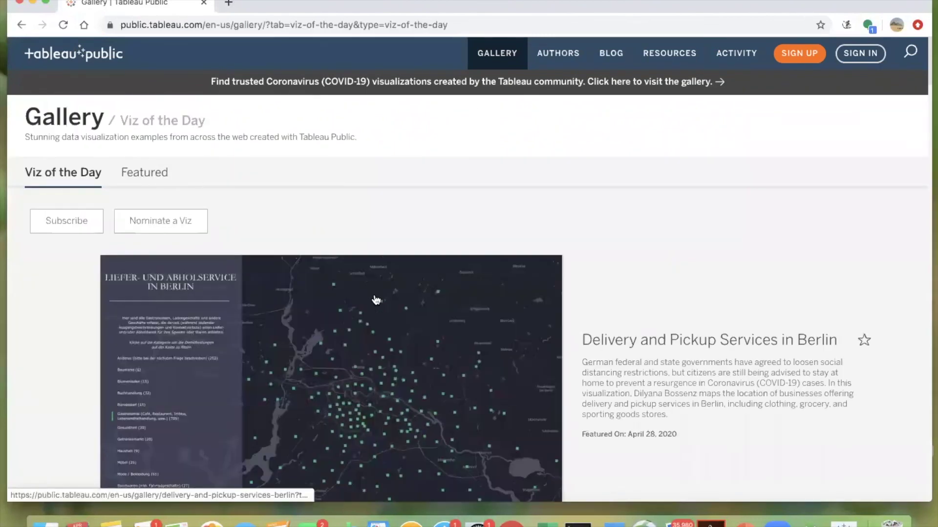
Browse the Viz of the Day gallery and open 'The Carbon Footprint of Food' viz
scroll(376, 299, down, 15)
scroll(376, 300, down, 5)
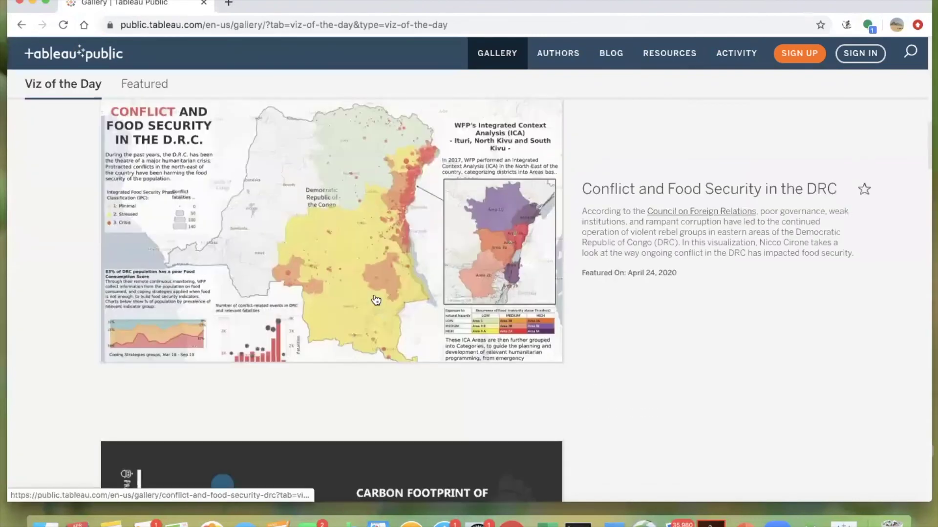
scroll(376, 300, down, 15)
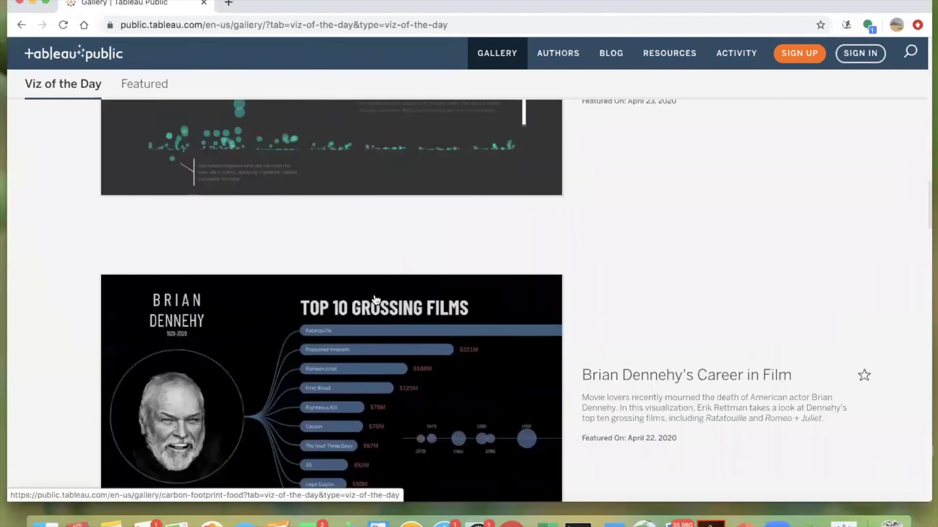
scroll(376, 299, up, 15)
scroll(376, 299, down, 5)
click(375, 299)
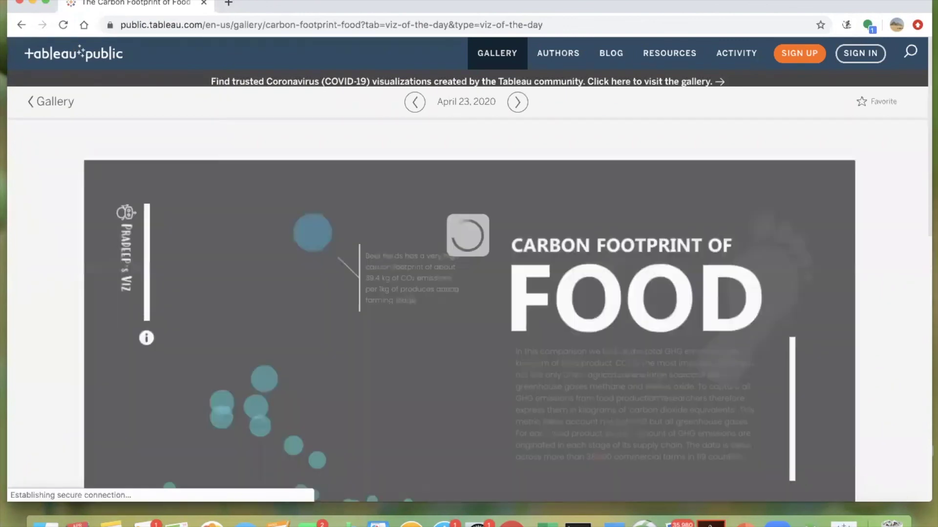
Scroll through the Carbon Footprint of Food viz, then go back to the gallery
scroll(83, 344, down, 4)
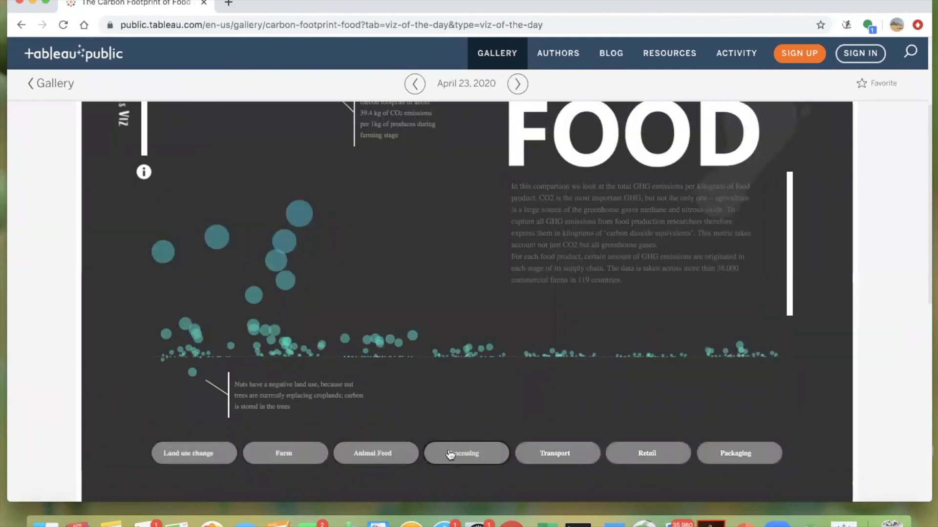
scroll(528, 452, up, 3)
scroll(528, 452, down, 5)
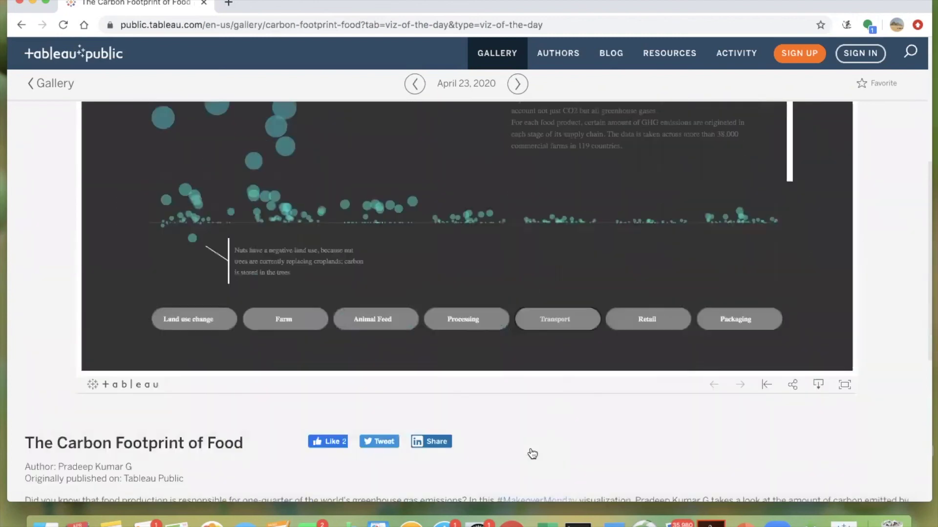
scroll(536, 393, up, 4)
scroll(547, 362, down, 3)
scroll(554, 350, up, 5)
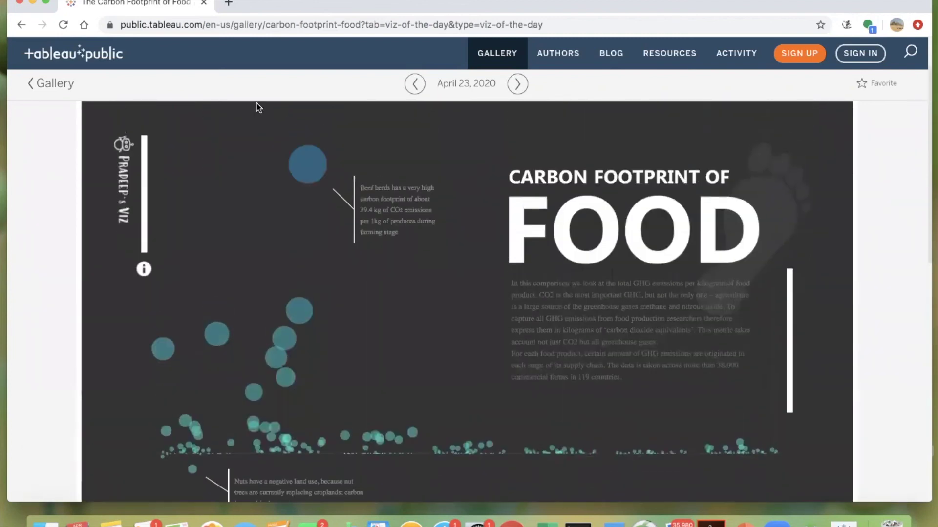
click(20, 24)
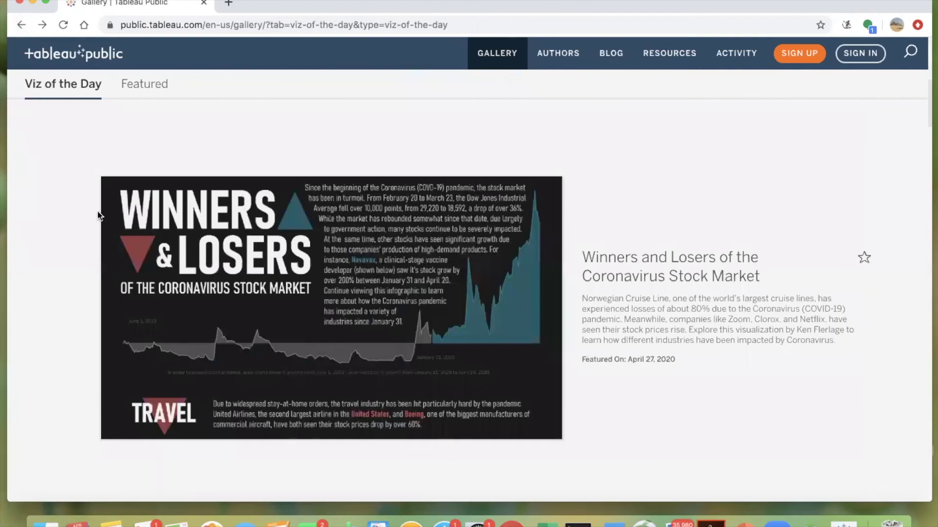
Open the Winners and Losers of the Coronavirus Stock Market viz and scroll through its infographic
scroll(98, 215, down, 3)
scroll(98, 216, up, 4)
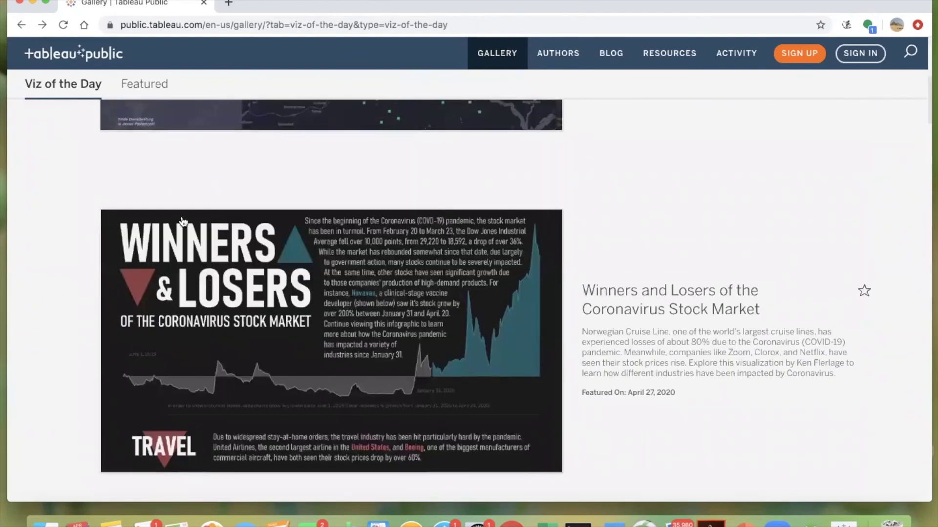
click(181, 220)
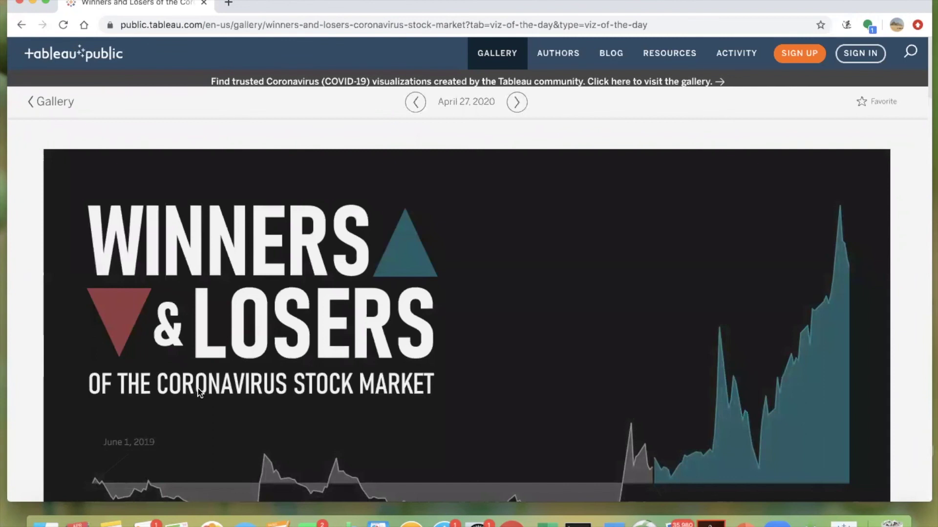
scroll(200, 393, down, 3)
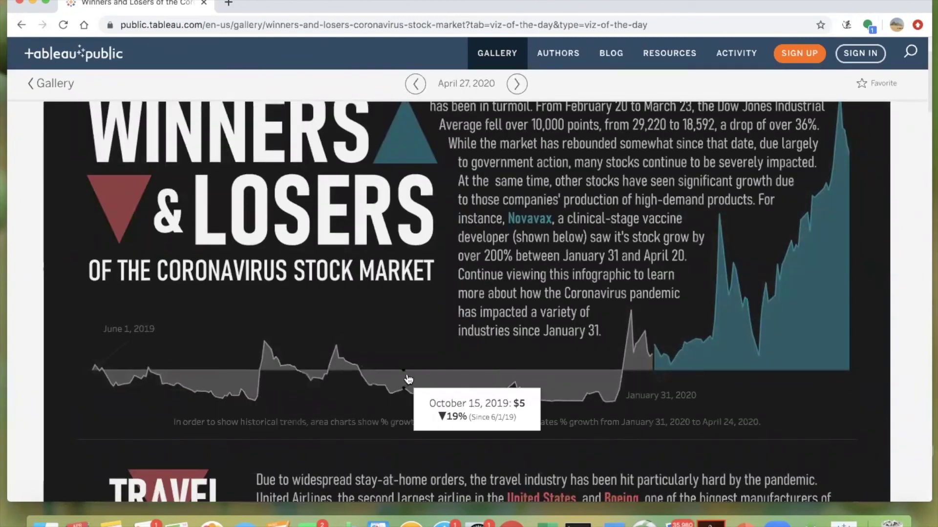
scroll(465, 366, up, 2)
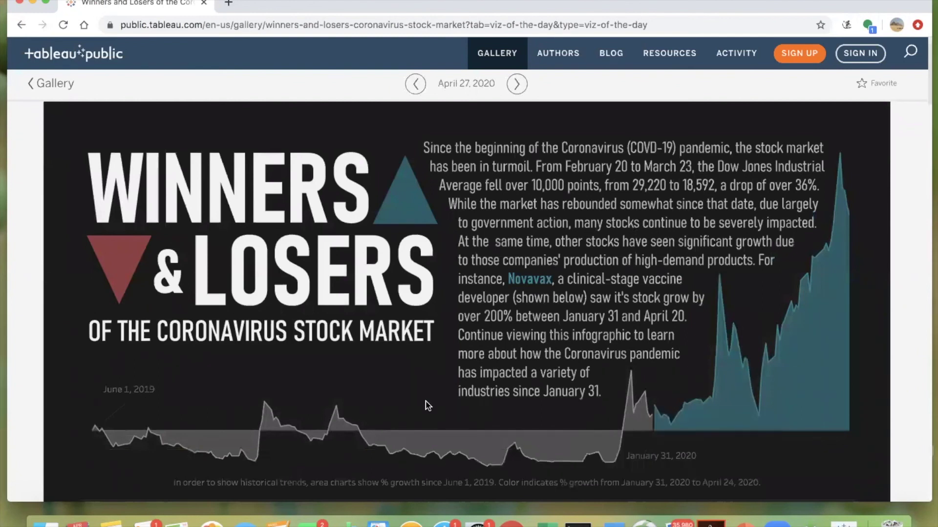
scroll(428, 406, down, 15)
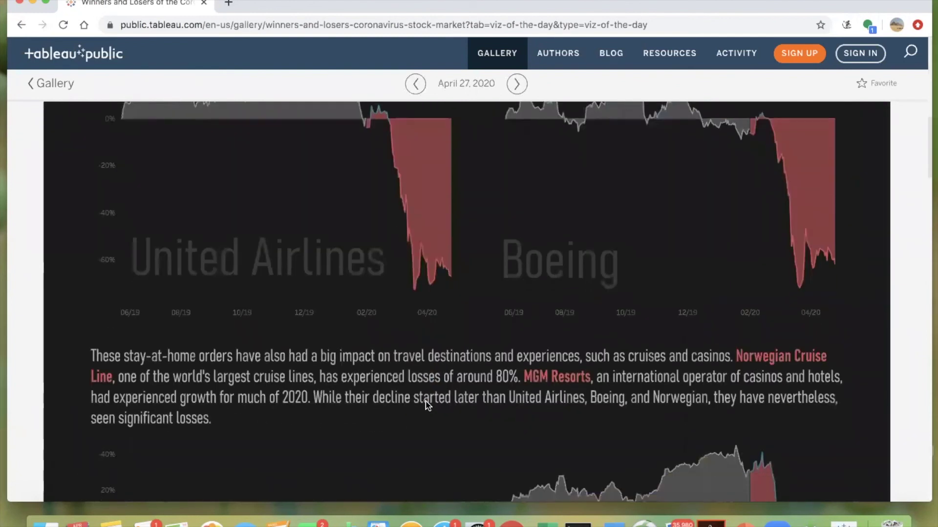
scroll(427, 405, down, 18)
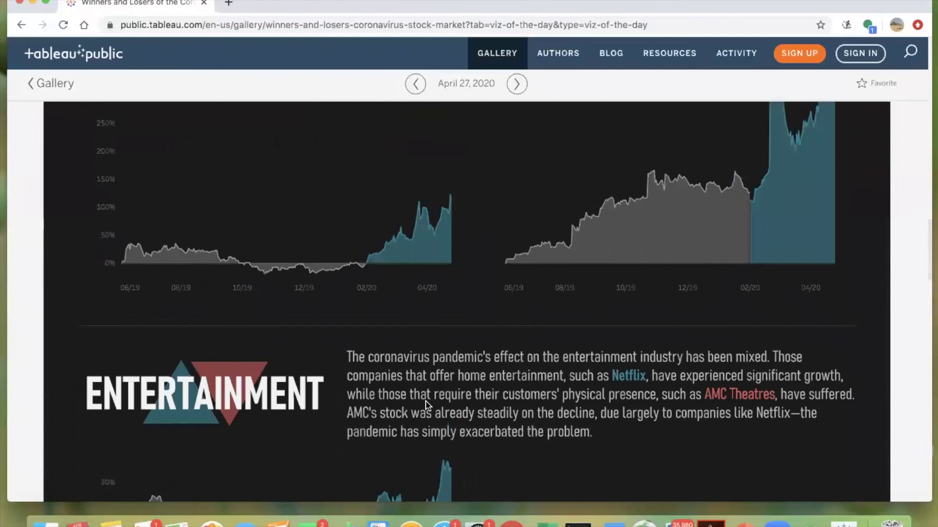
scroll(428, 405, down, 18)
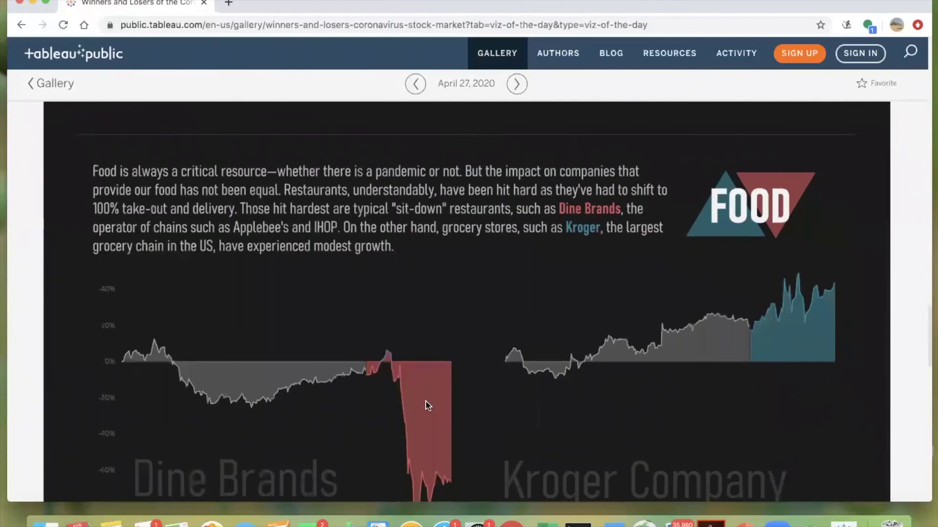
scroll(428, 405, up, 20)
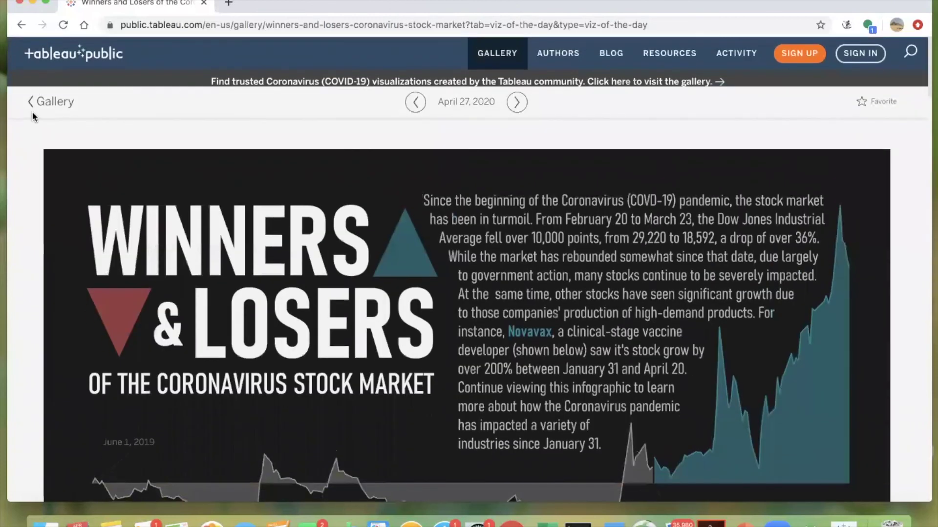
Go back to the Tableau Public gallery, browse it, then swipe over to the Google Slides desktop
click(37, 100)
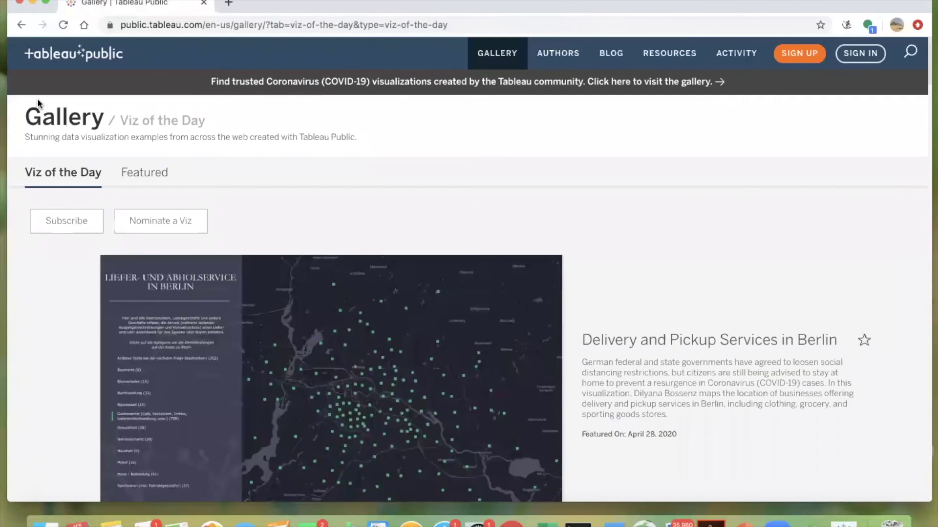
scroll(180, 322, down, 5)
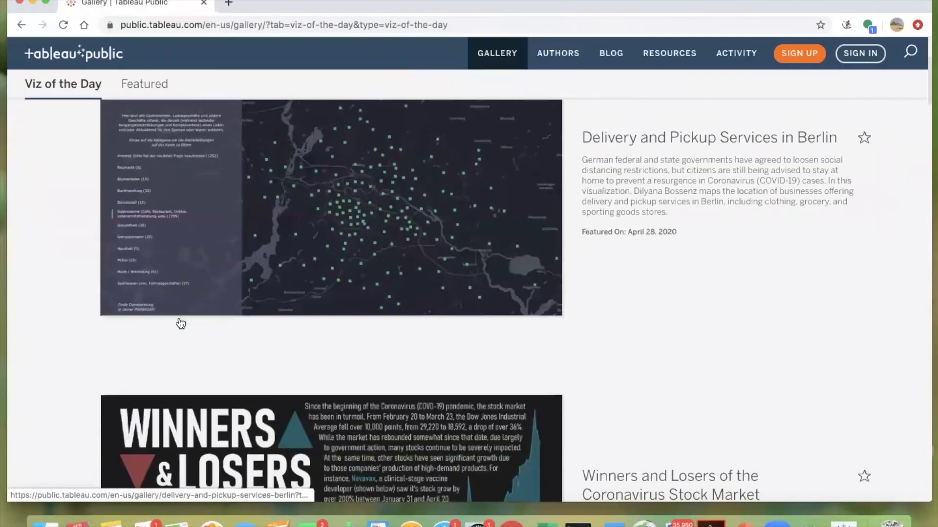
scroll(180, 322, down, 7)
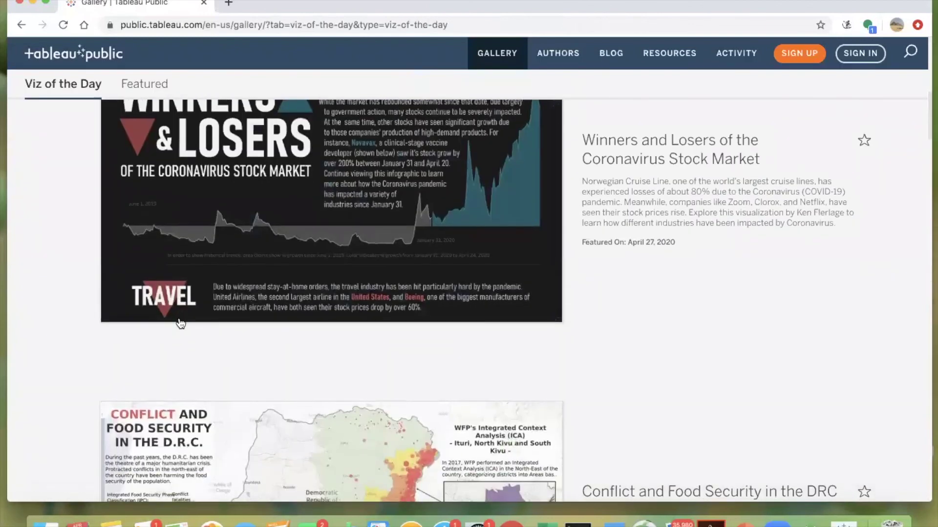
scroll(368, 332, right, 5)
scroll(367, 333, down, 5)
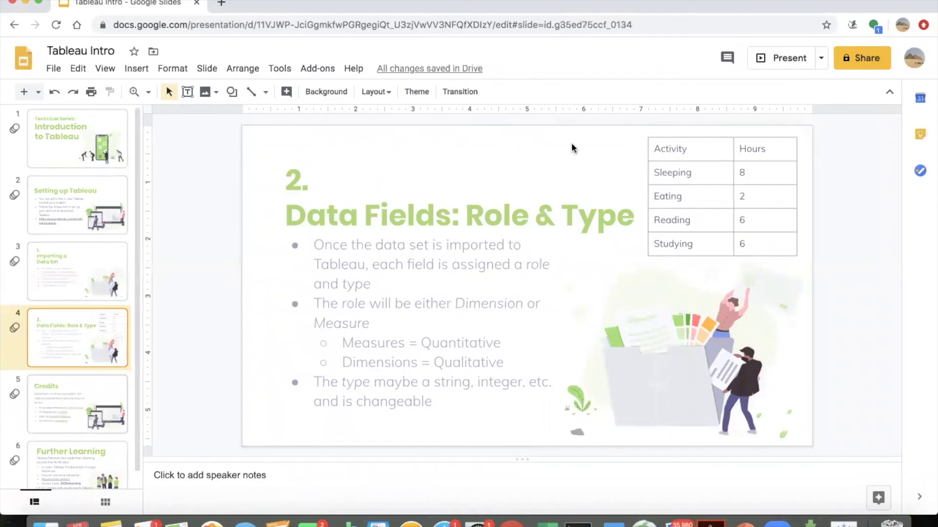
Select slide 5, Credits, in the Tableau Intro deck and start the full-screen presentation
key(Down)
click(783, 59)
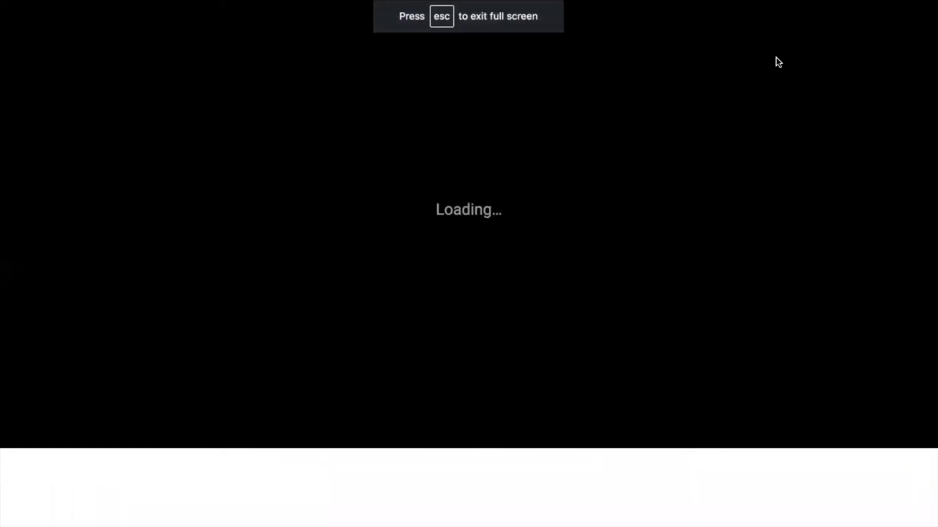